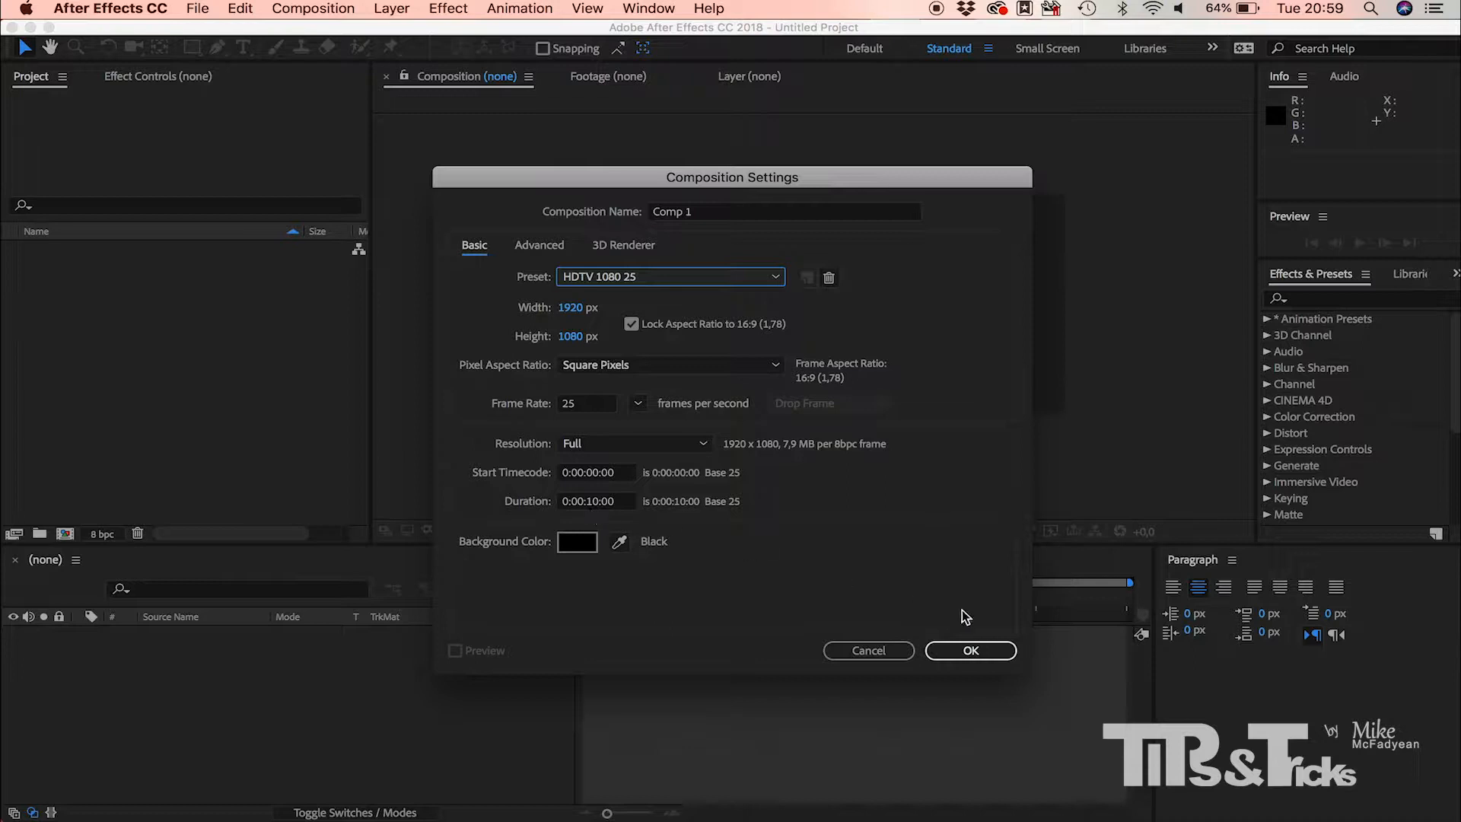
# Step: Create the HDTV 1080 25 composition and add a text layer reading "The Incredible"
pyautogui.click(980, 645)
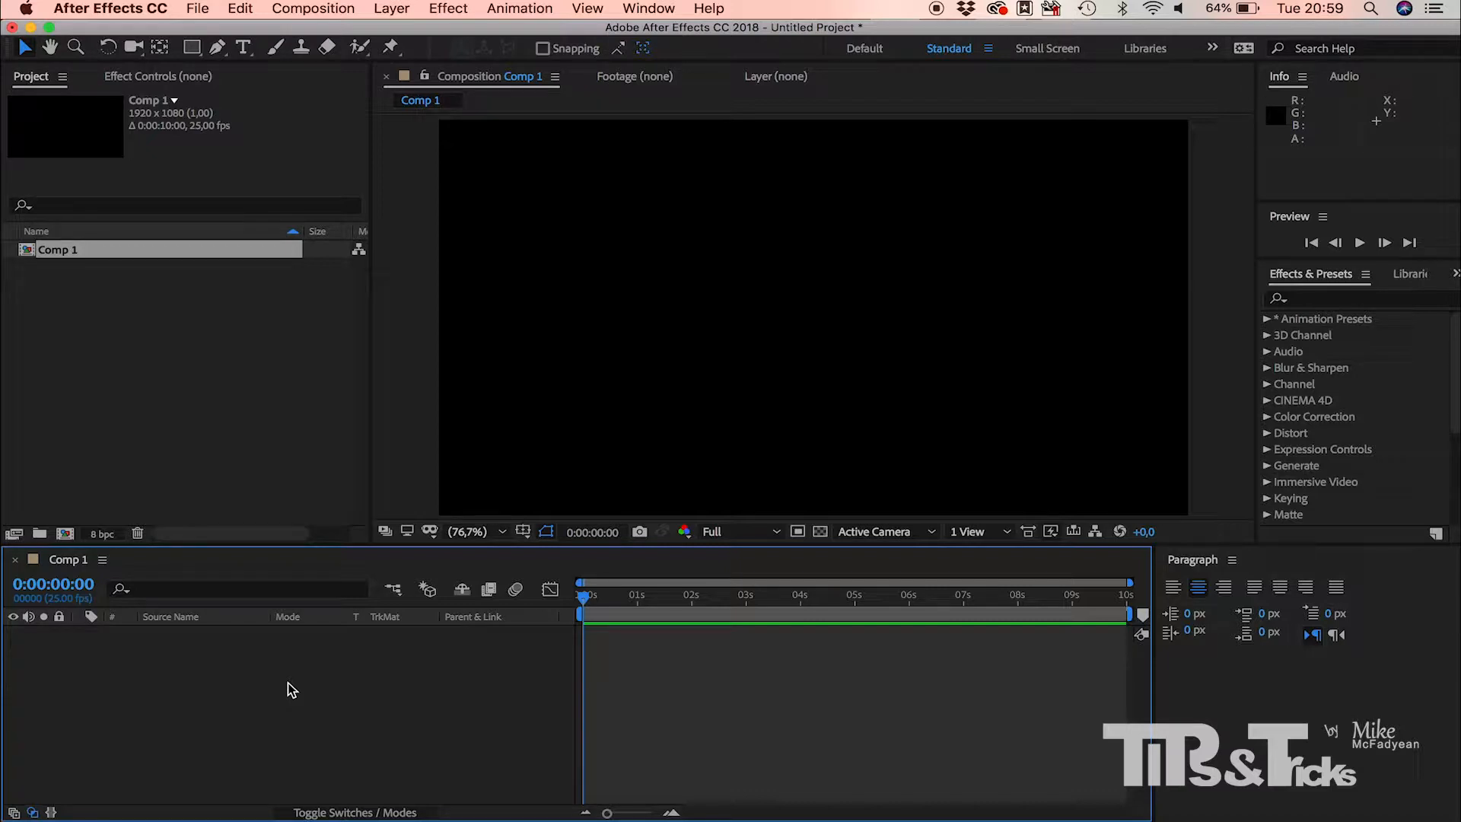
pyautogui.rightClick(248, 653)
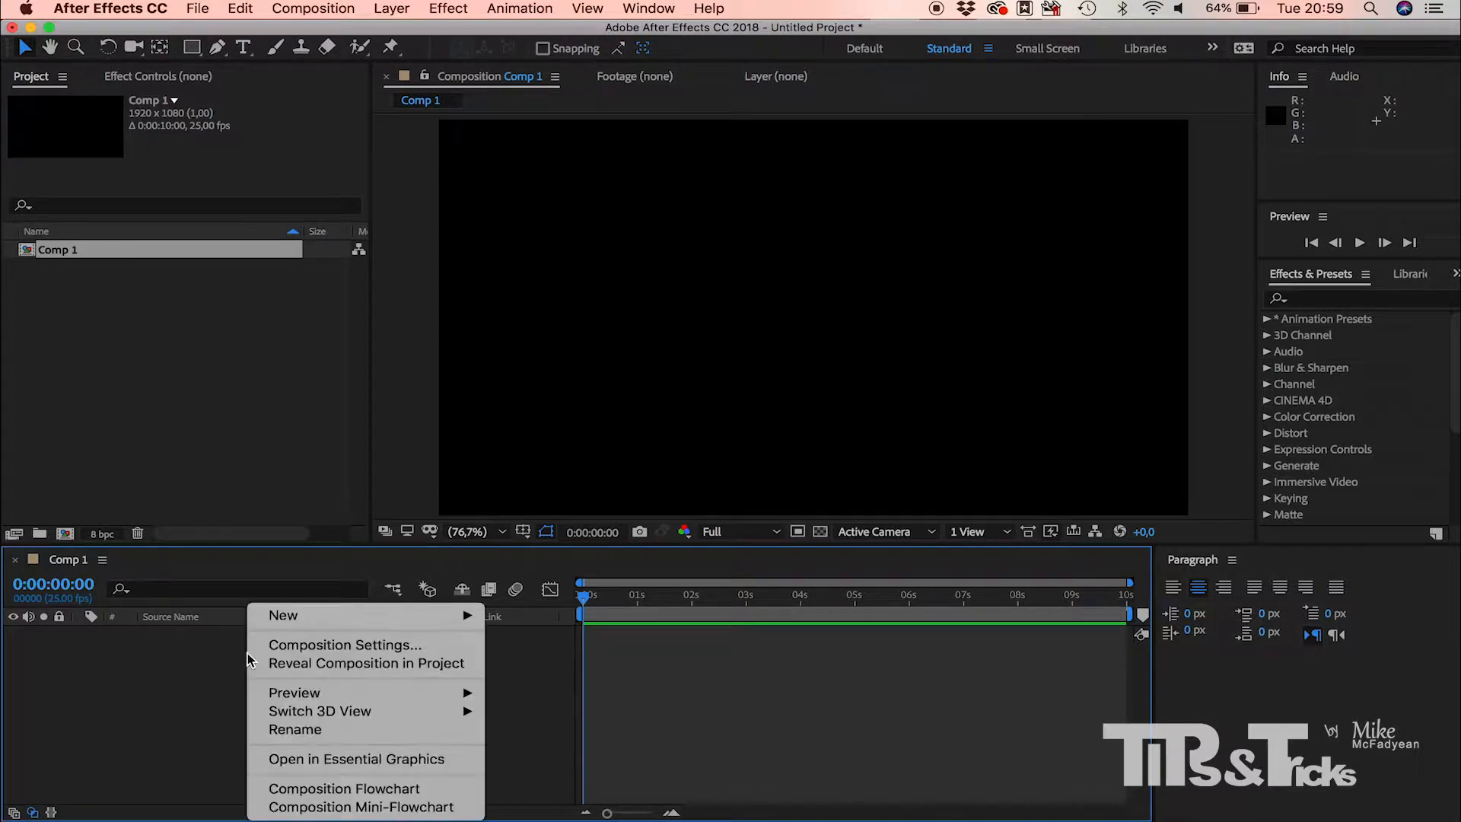
pyautogui.moveTo(359, 618)
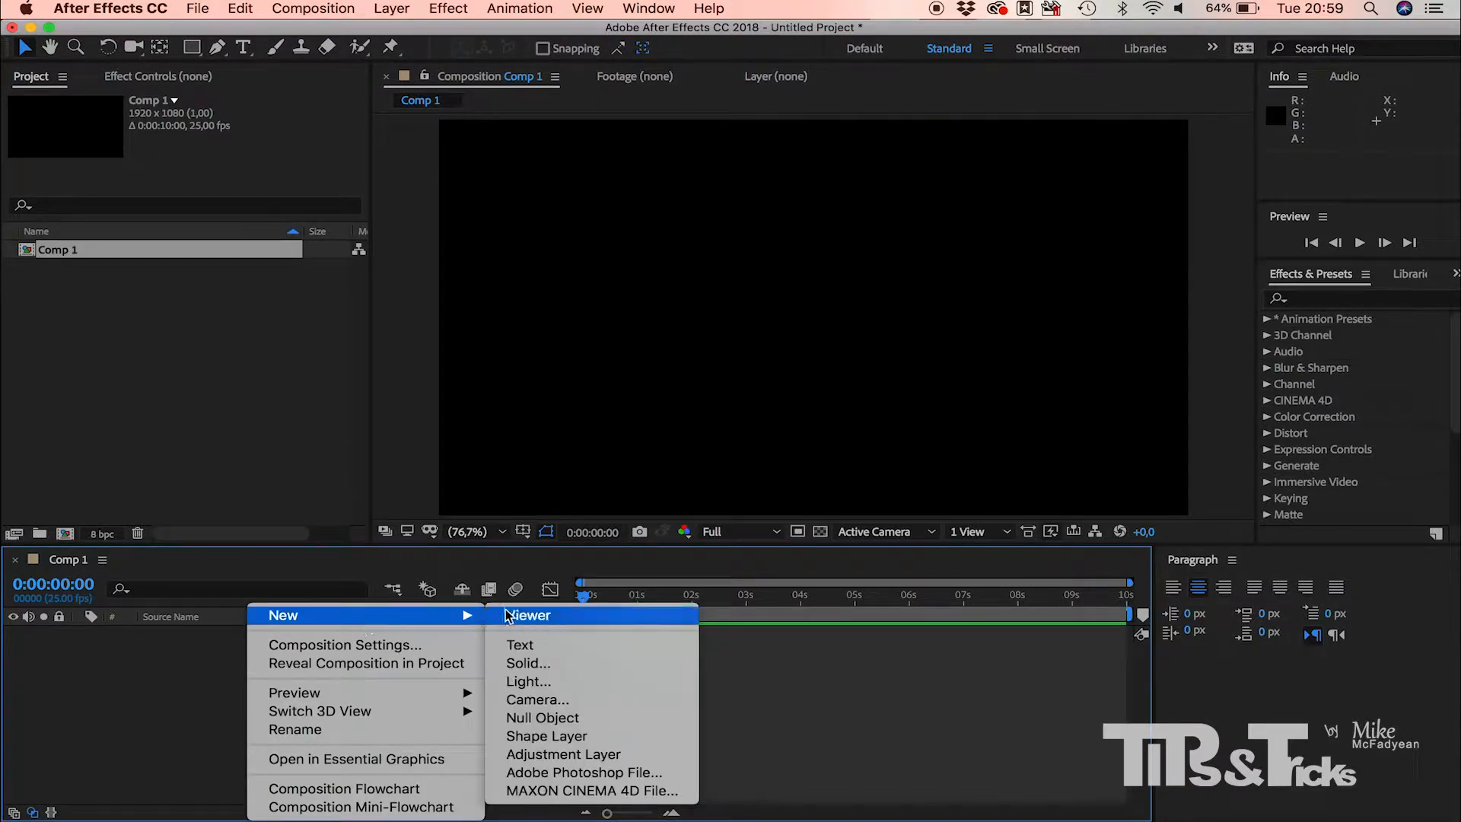
pyautogui.click(522, 645)
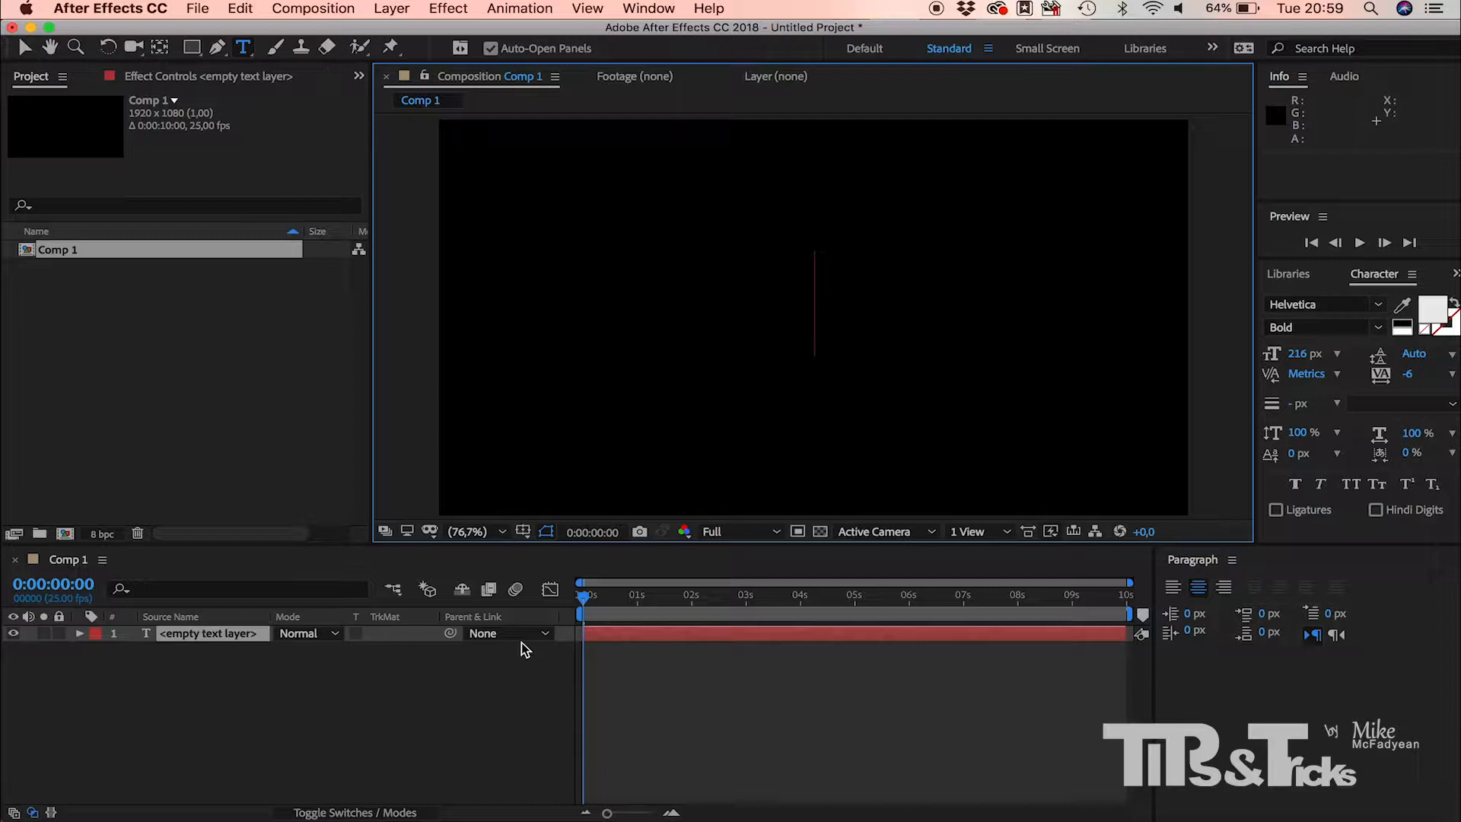
pyautogui.write('The In')
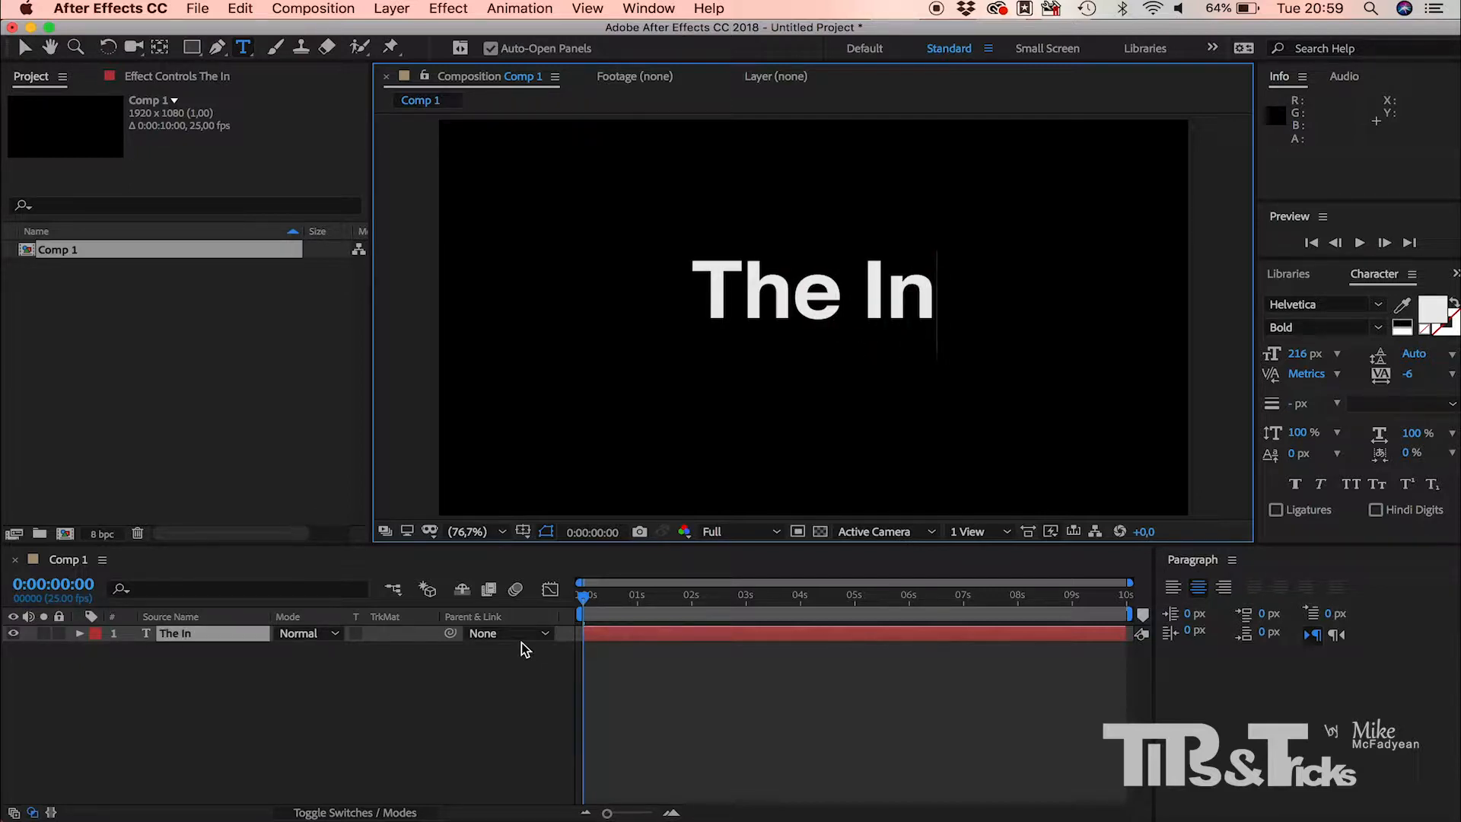
pyautogui.write('credibl')
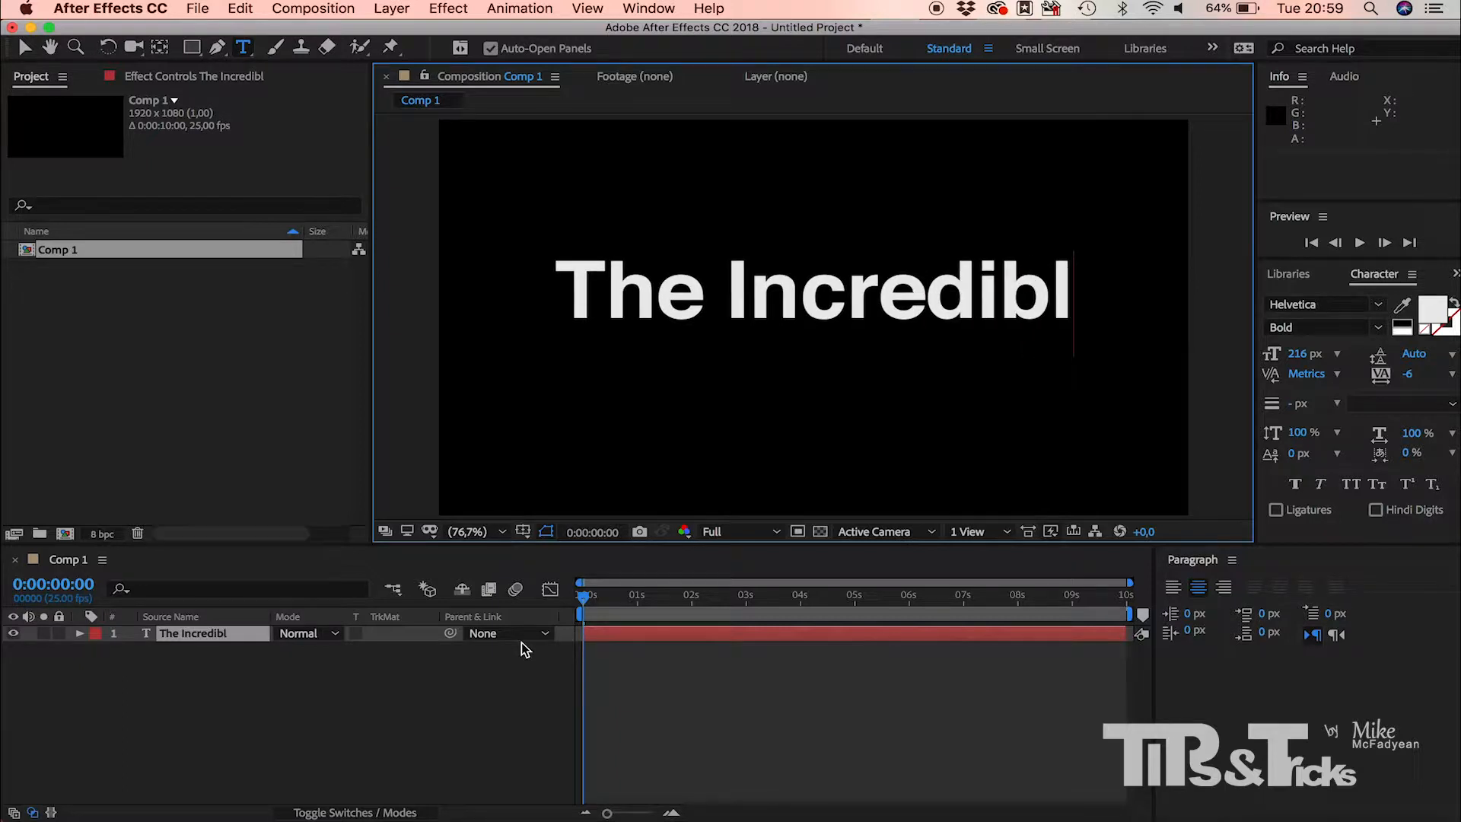
pyautogui.write('e')
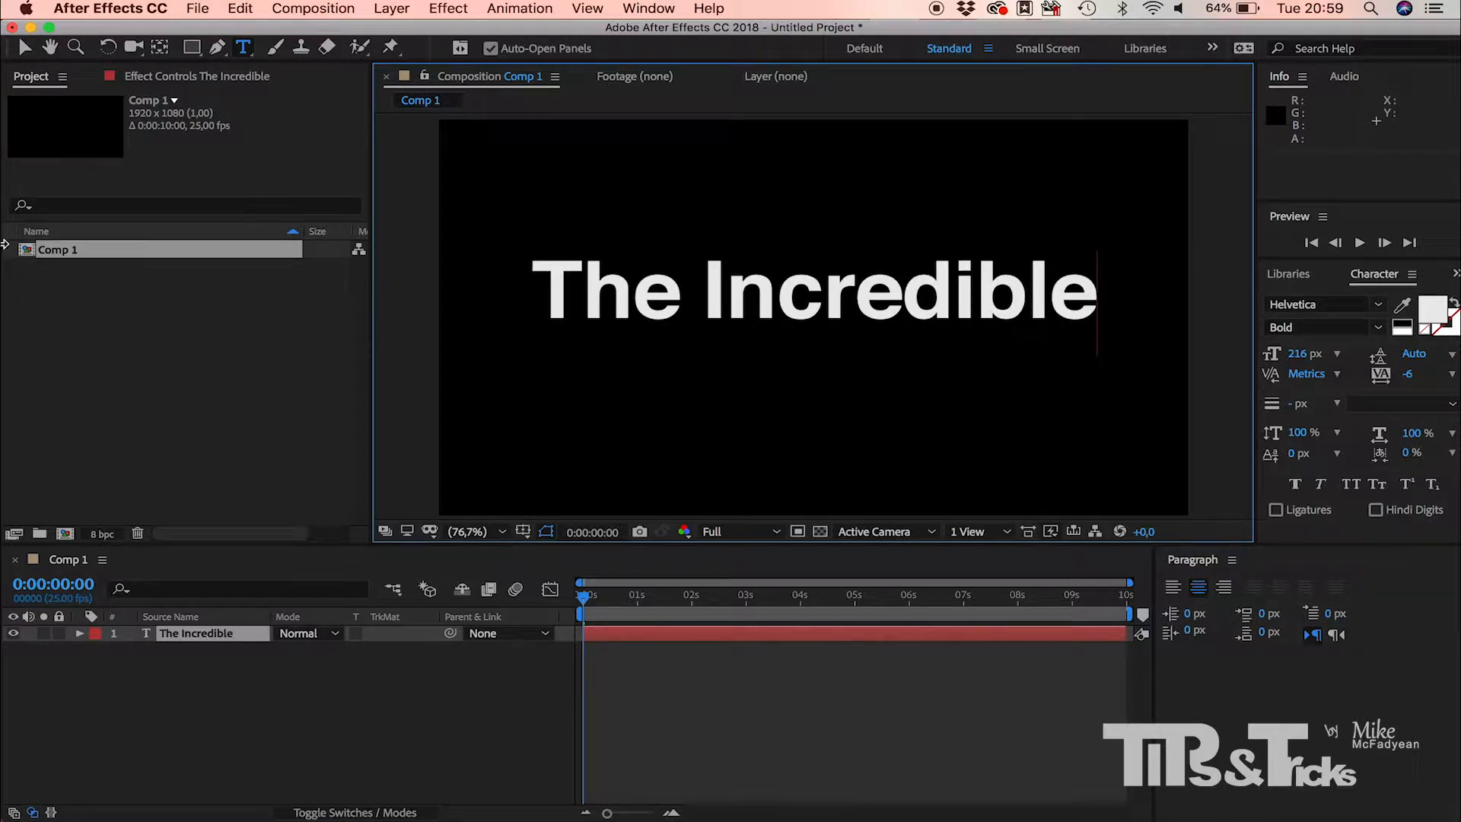
pyautogui.click(25, 48)
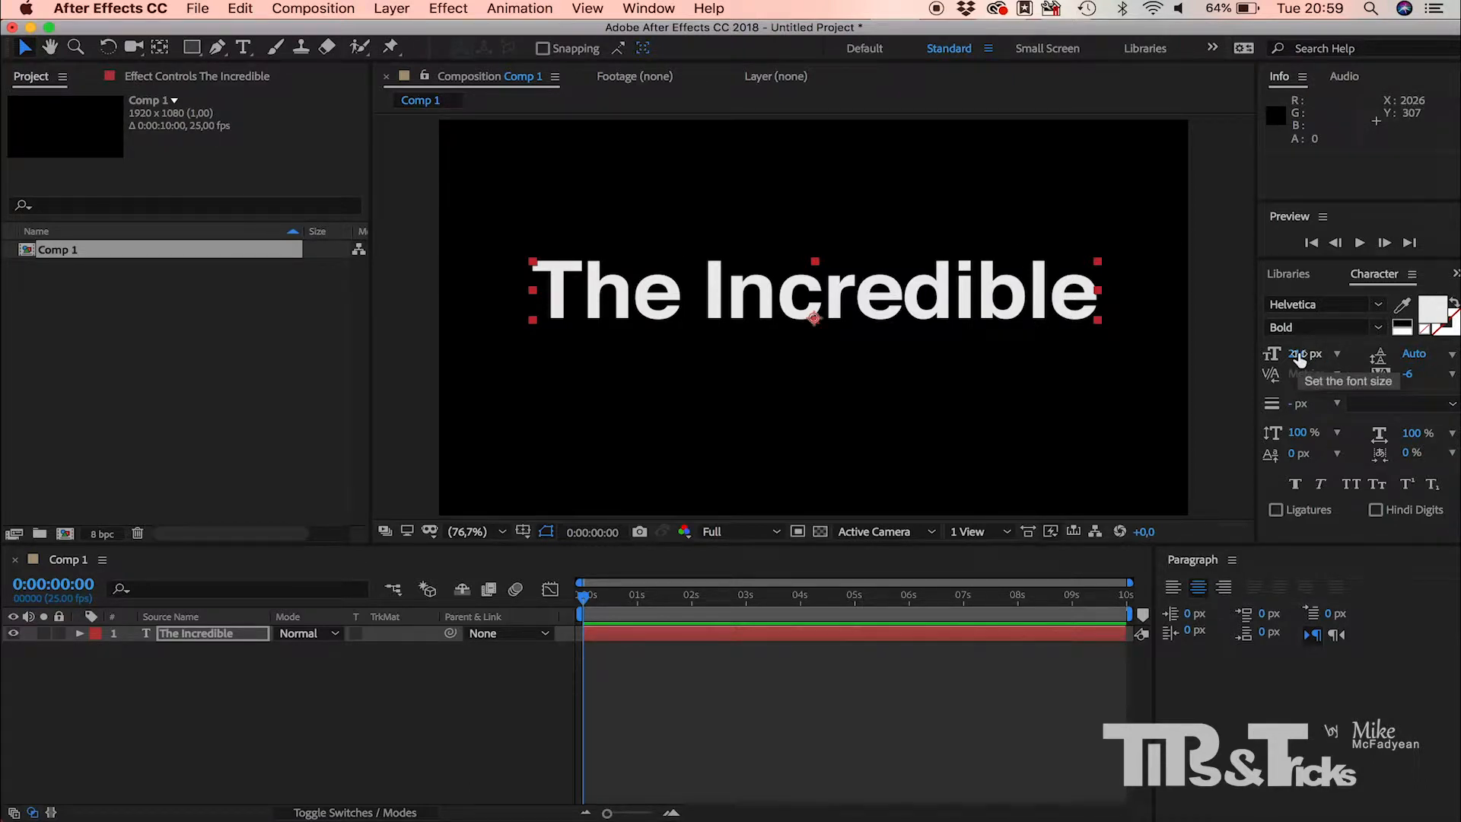
# Step: Style "The Incredible" as Regular, 111 px with tracking 99, and move it up to about 978, 475
pyautogui.moveTo(1303, 355); pyautogui.dragTo(1217, 353)
pyautogui.click(1378, 332)
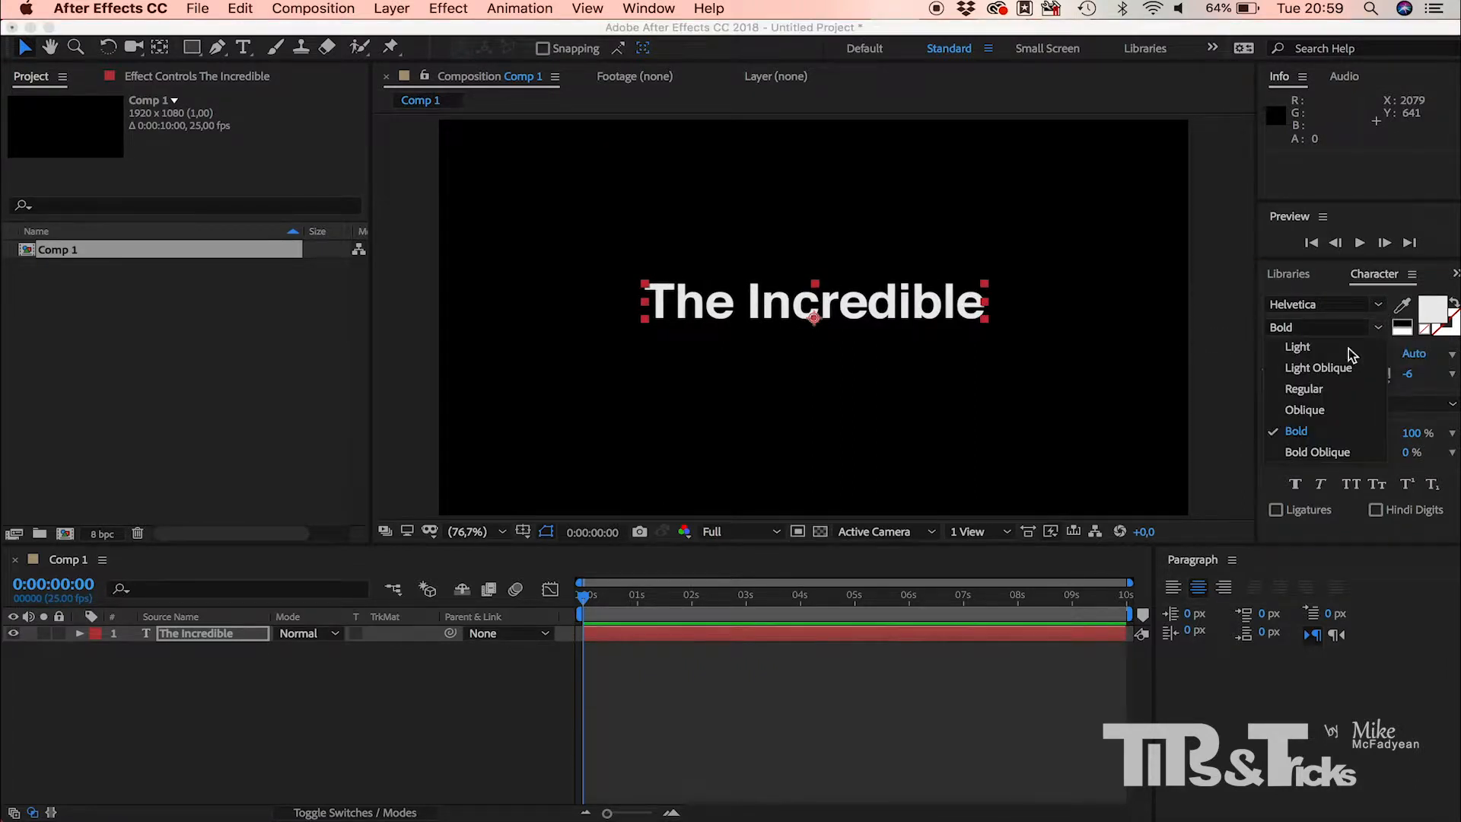
pyautogui.click(1342, 401)
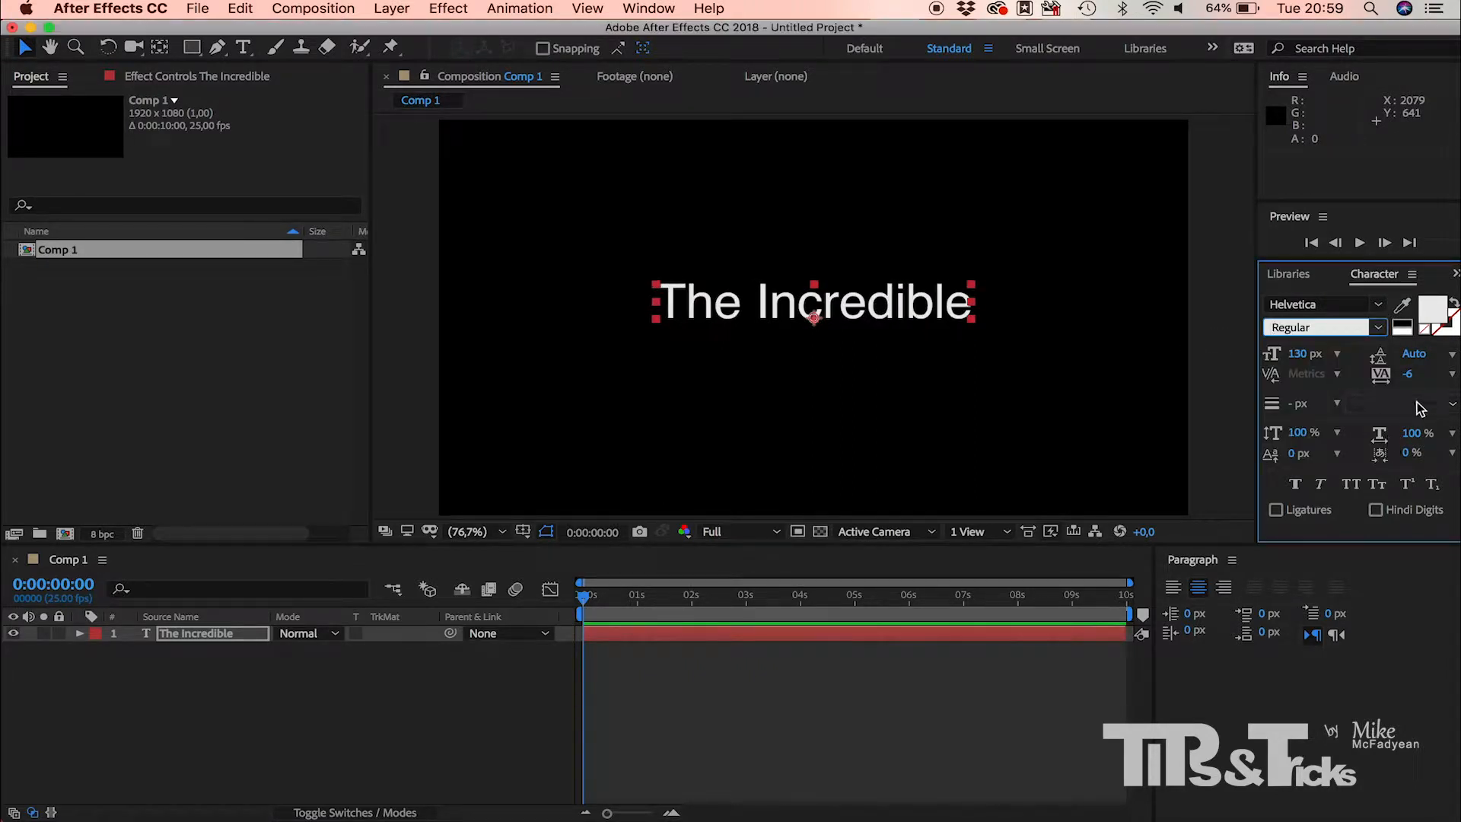
pyautogui.moveTo(1408, 380); pyautogui.dragTo(1439, 381)
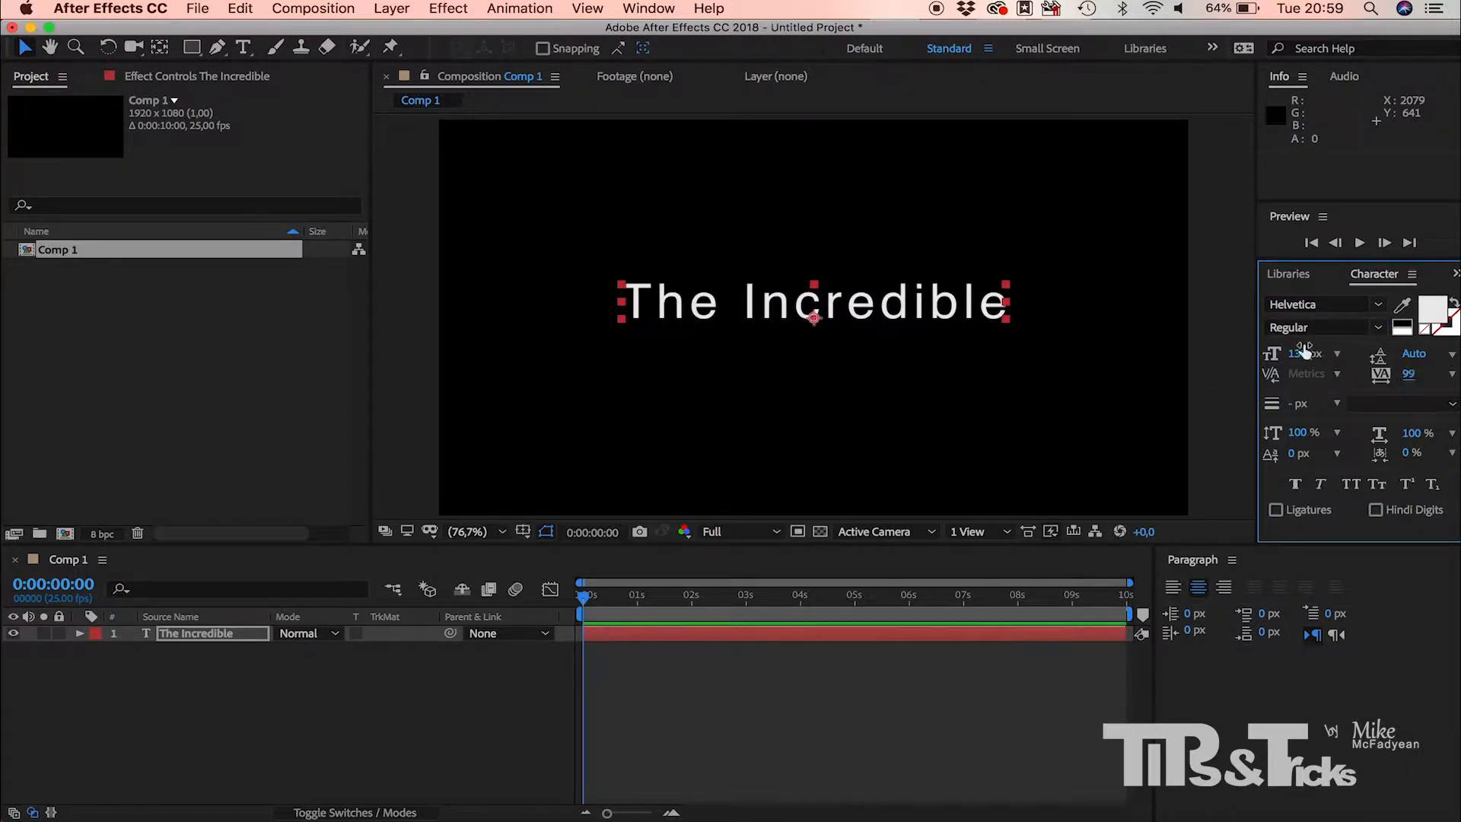
pyautogui.moveTo(1295, 354); pyautogui.dragTo(1270, 361)
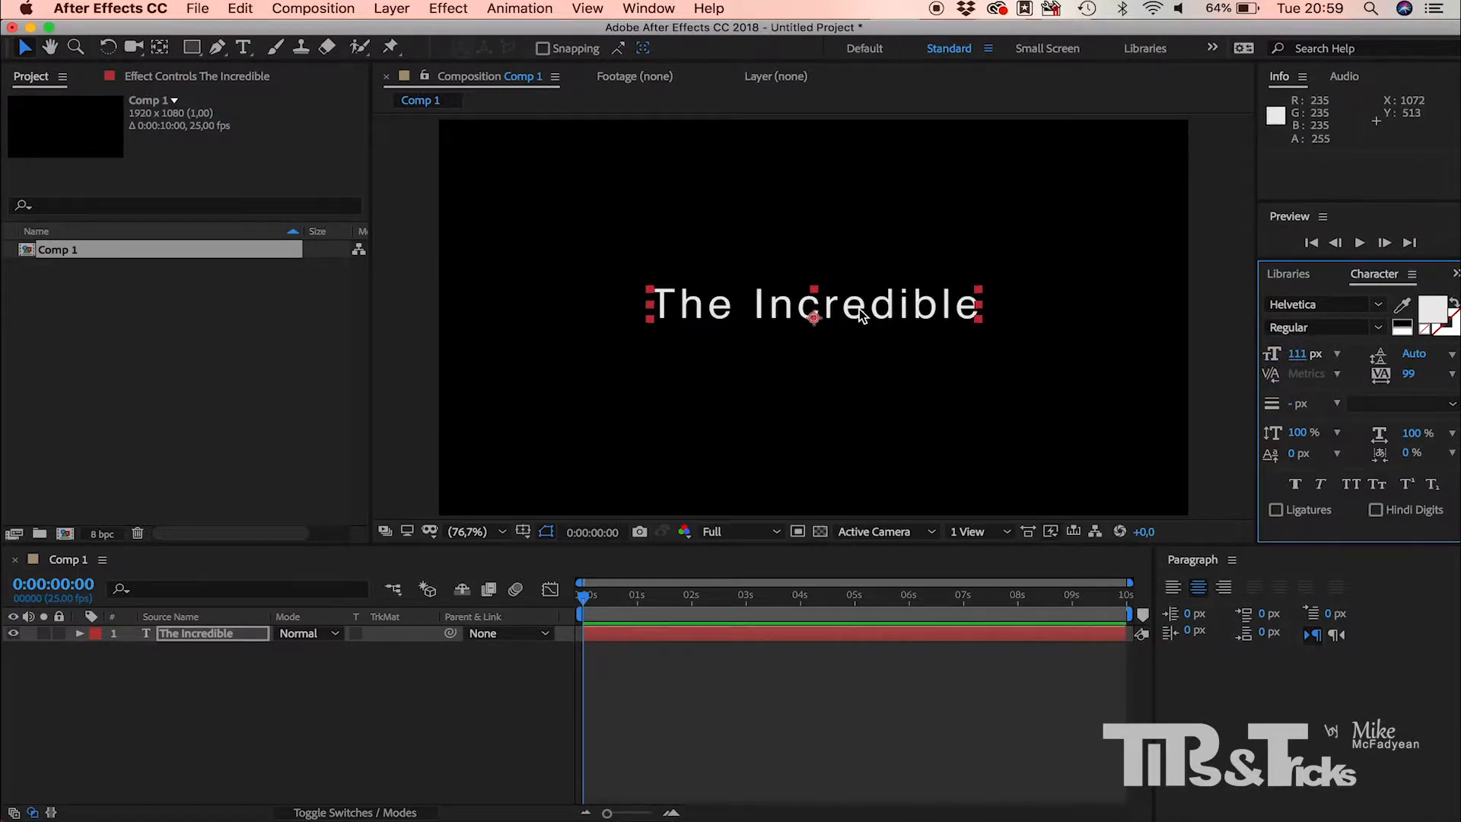
pyautogui.moveTo(862, 314); pyautogui.dragTo(866, 290)
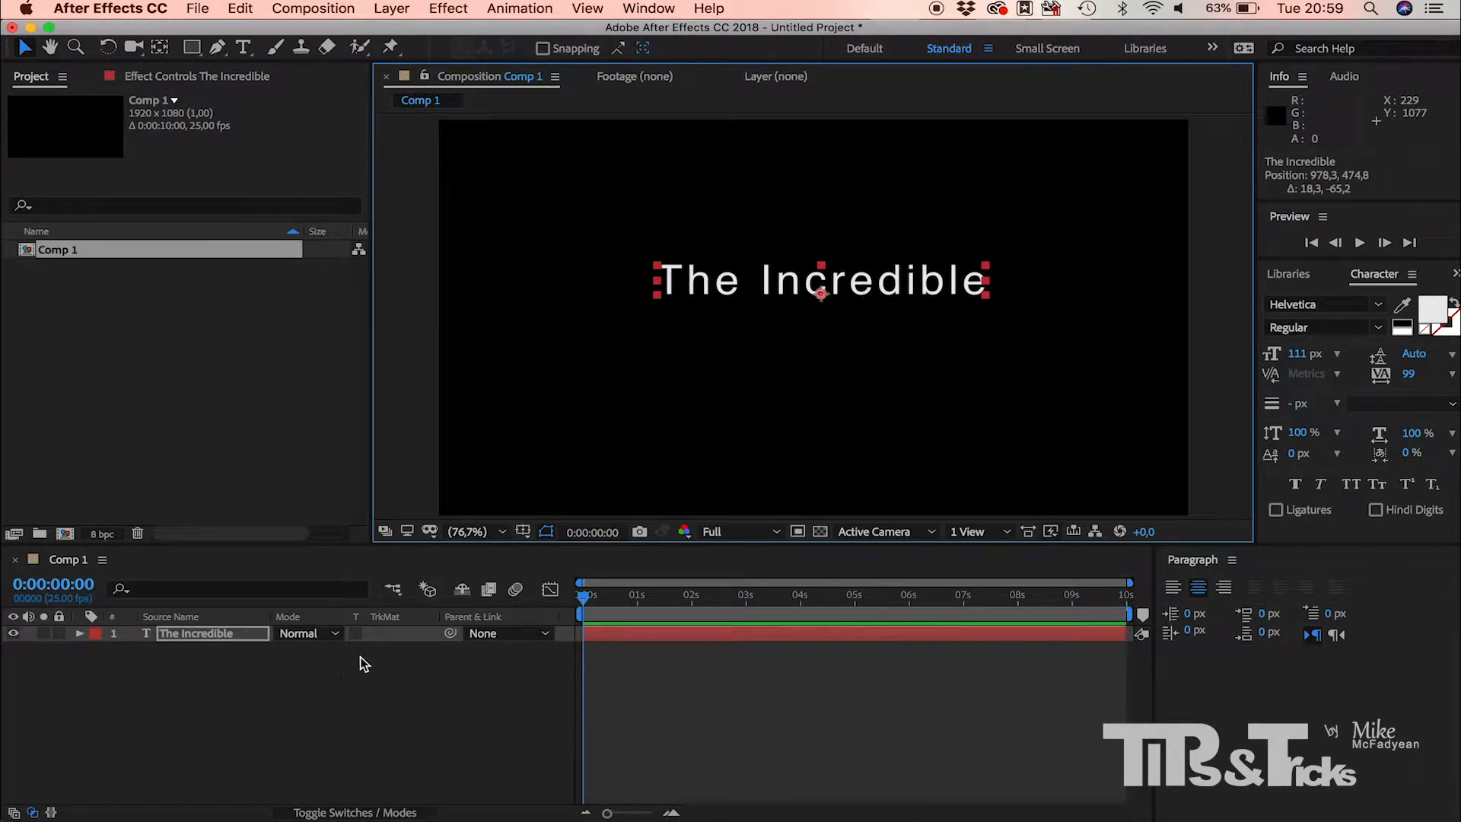
# Step: Add a second text layer reading "HULK"
pyautogui.click(327, 688)
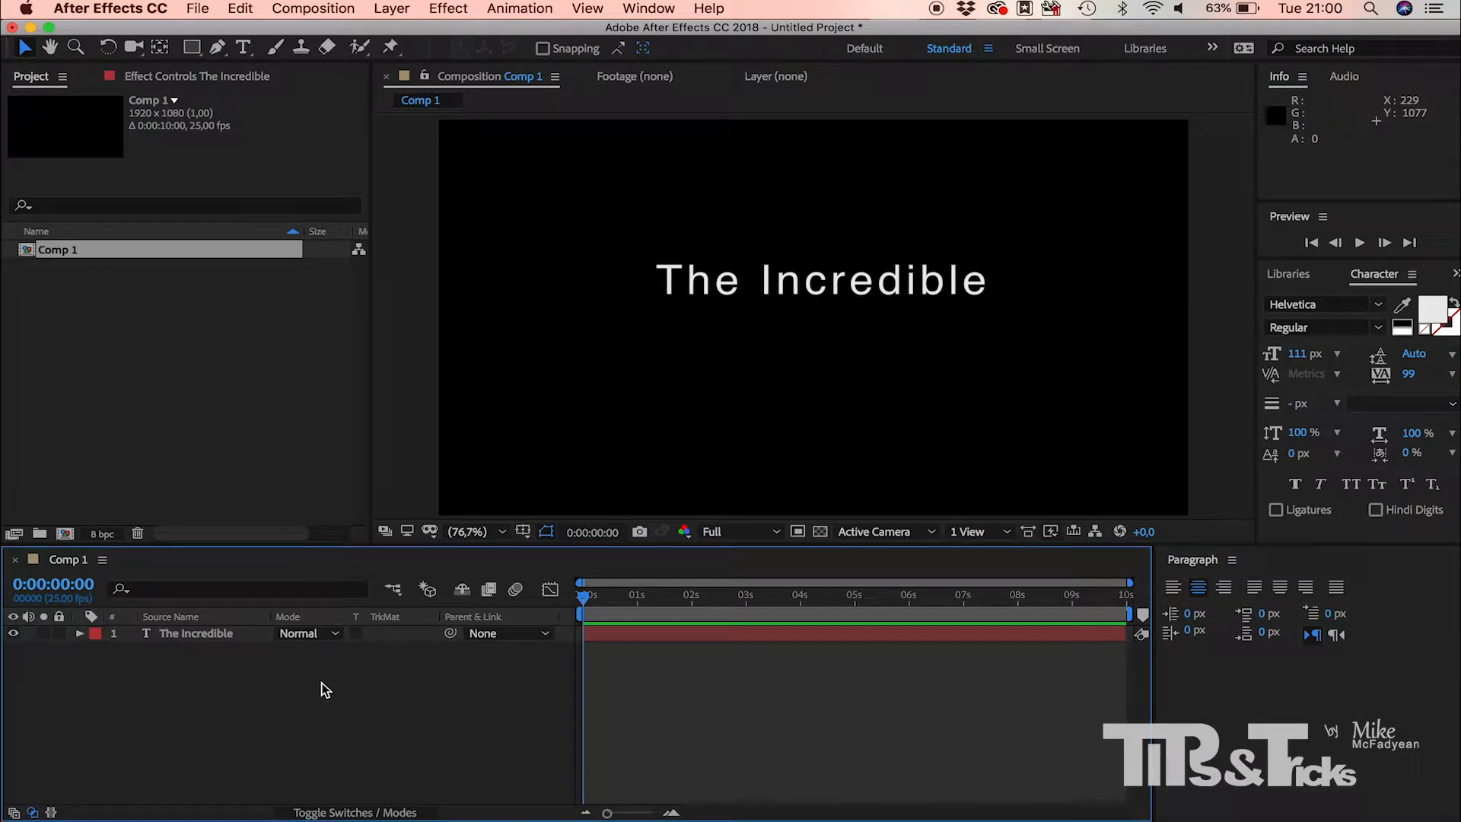
pyautogui.rightClick(326, 690)
pyautogui.moveTo(445, 613)
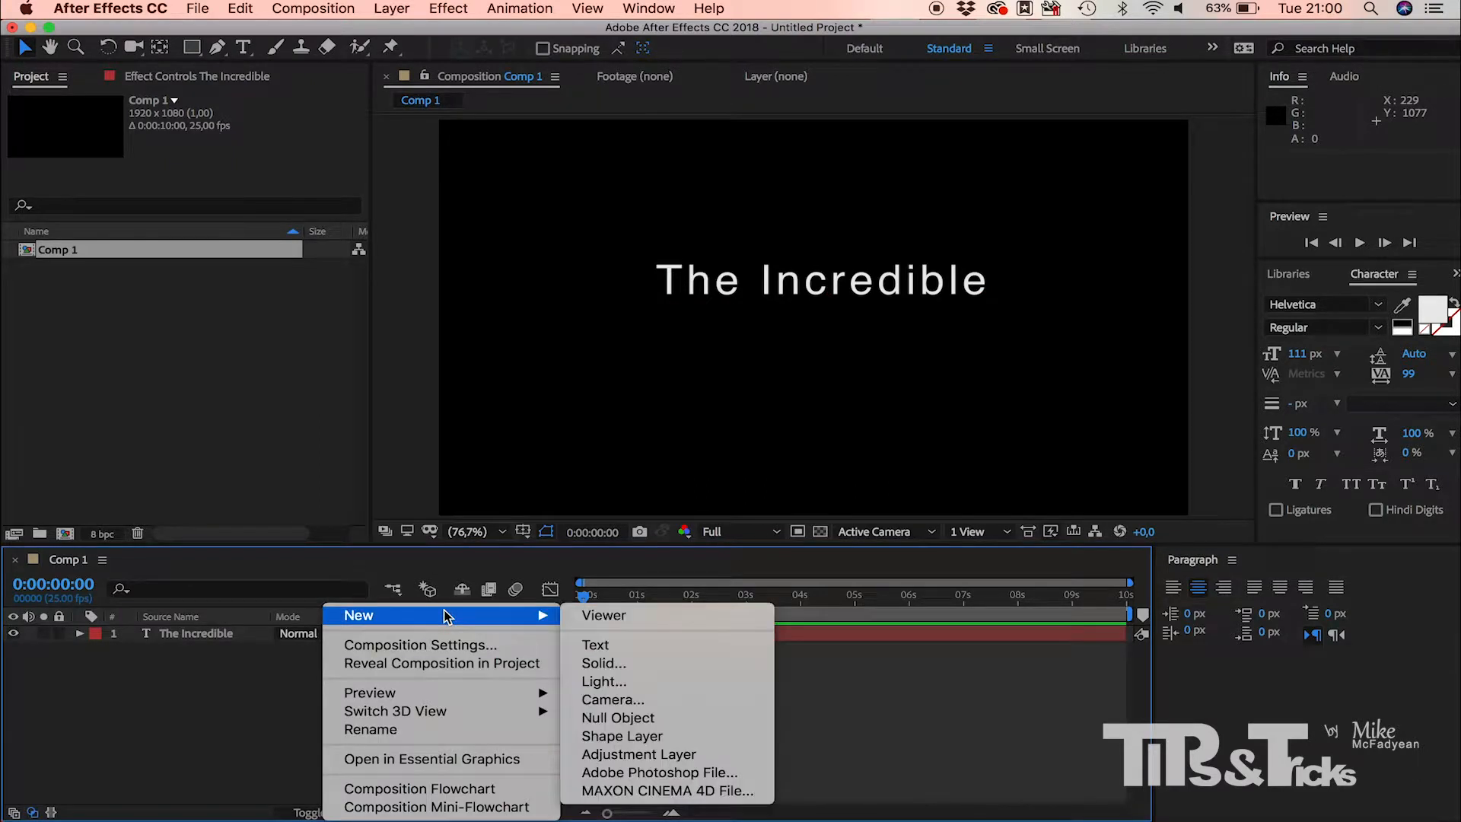
pyautogui.click(654, 647)
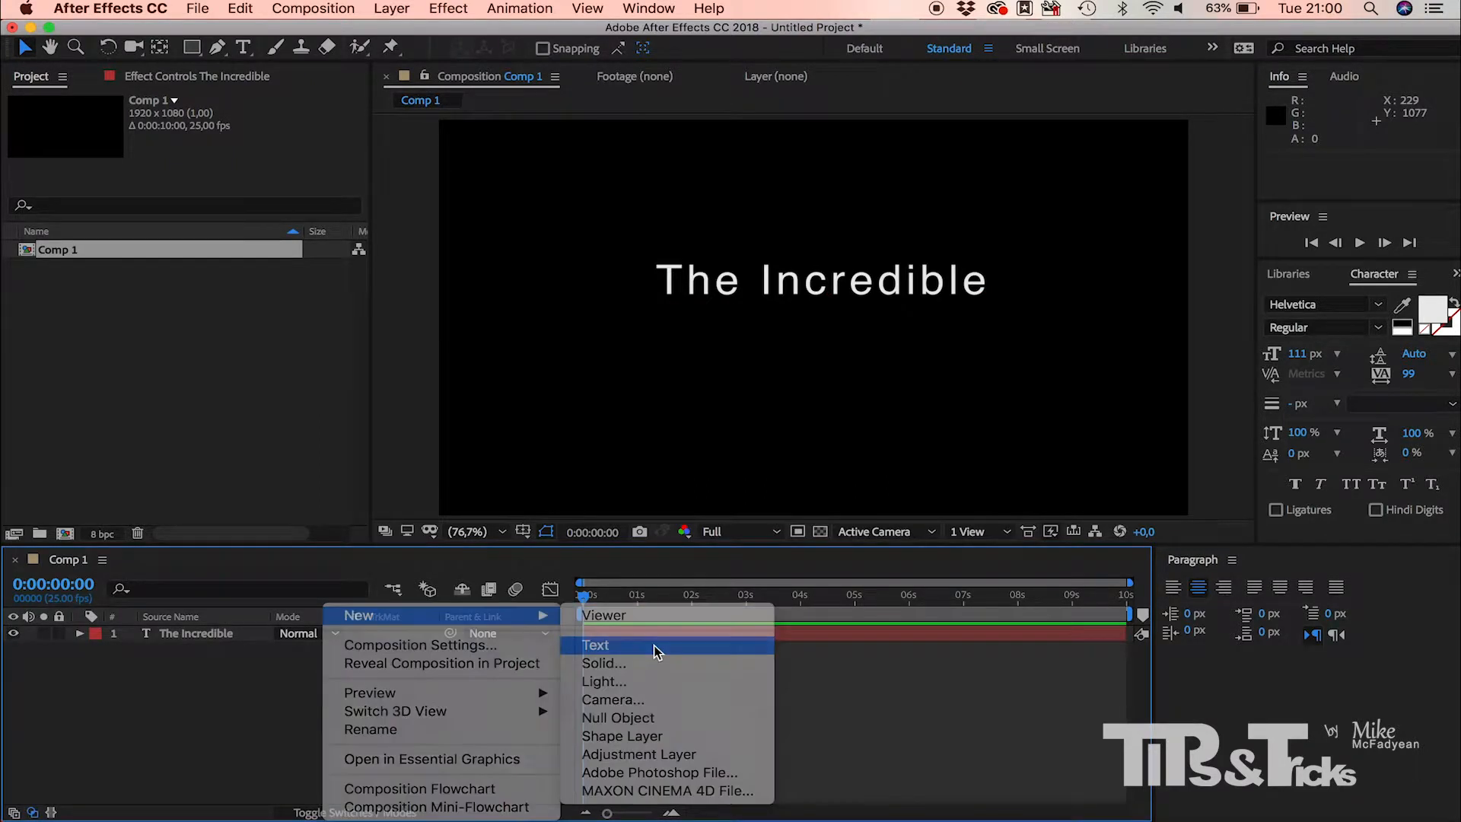
pyautogui.write('HULK')
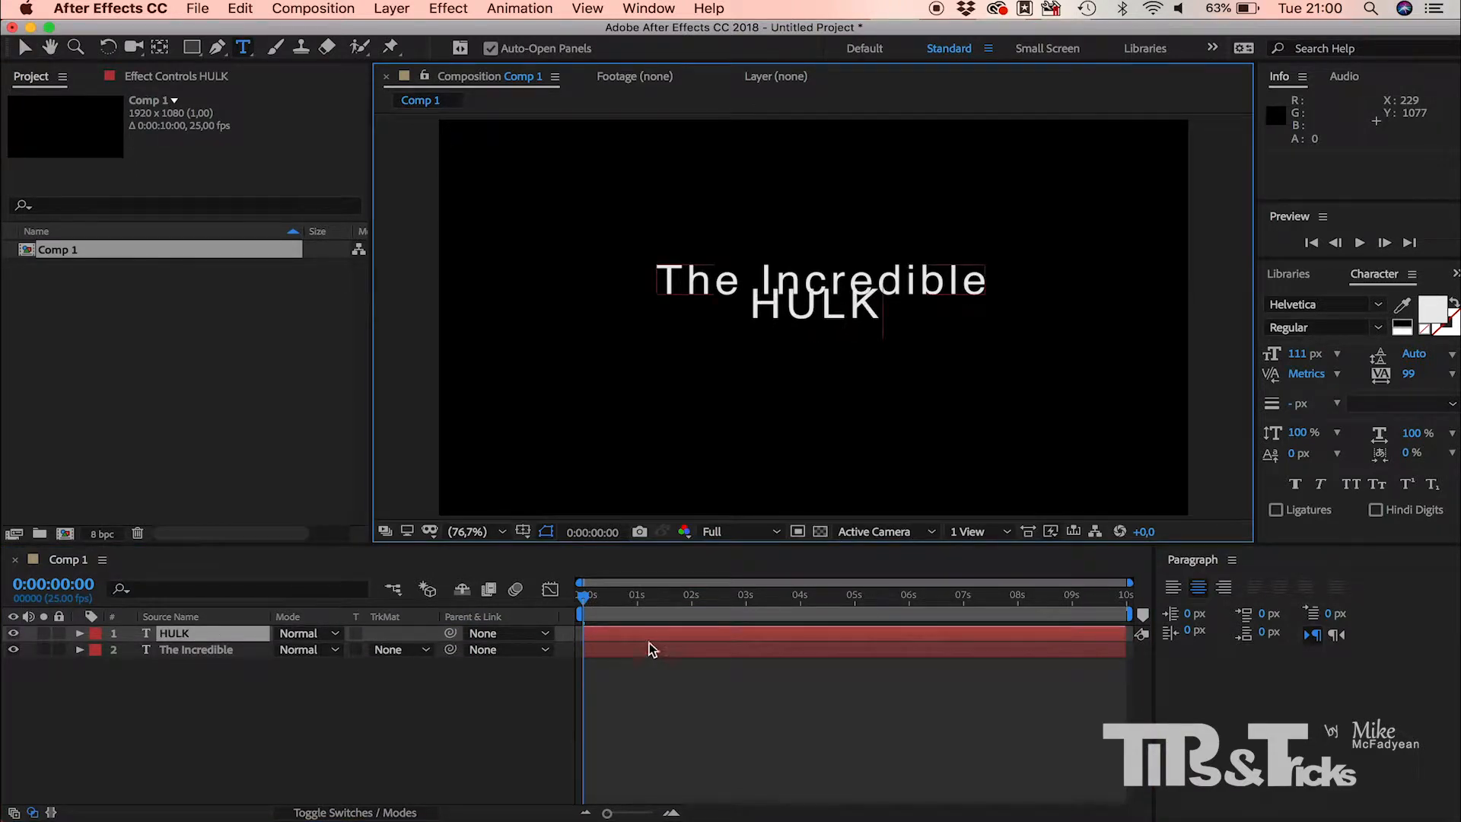
pyautogui.click(24, 47)
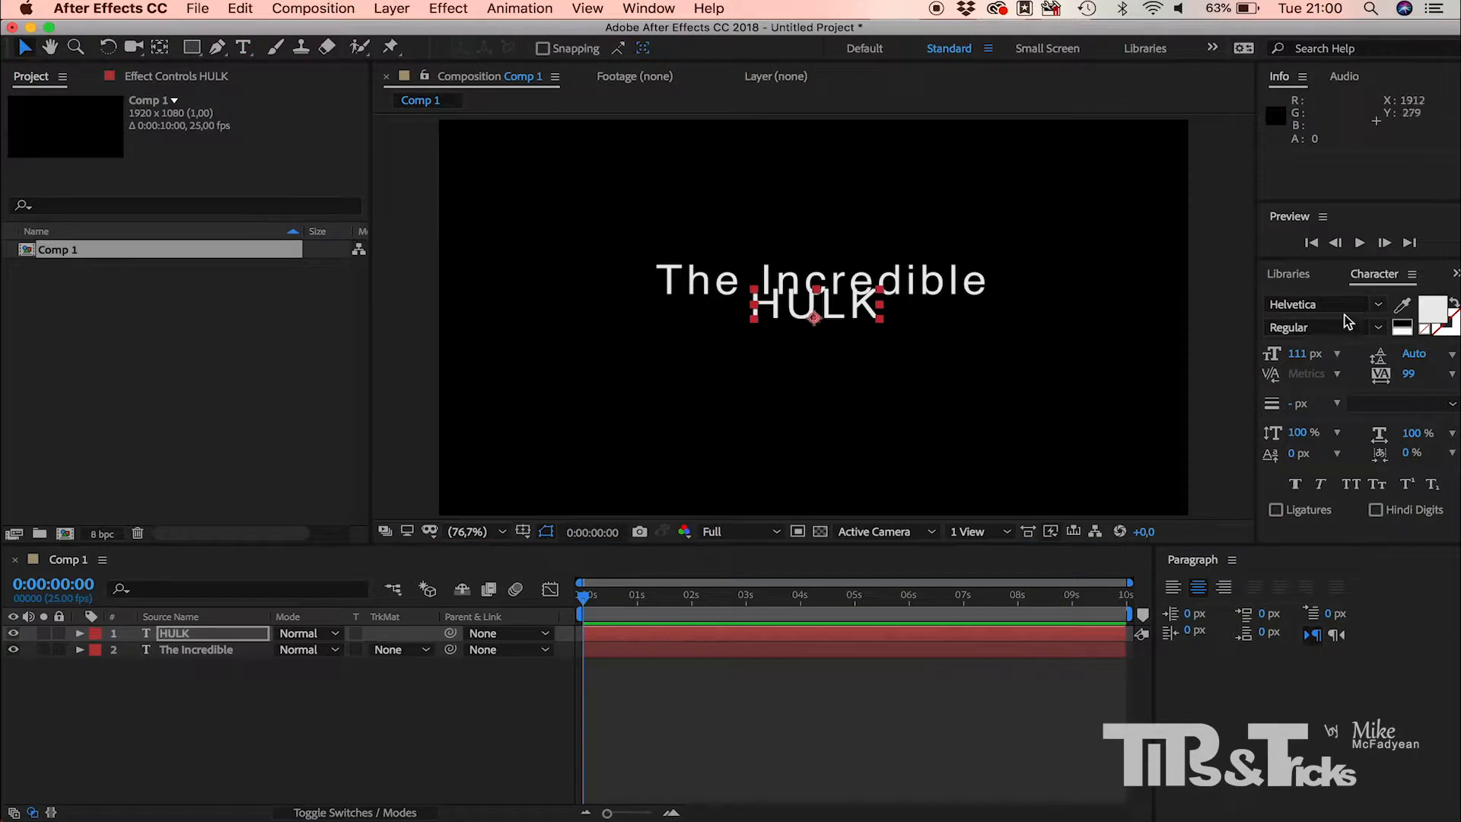
# Step: Set the HULK text to 275 px, Bold, with tracking -58
pyautogui.moveTo(1305, 354); pyautogui.dragTo(1446, 354)
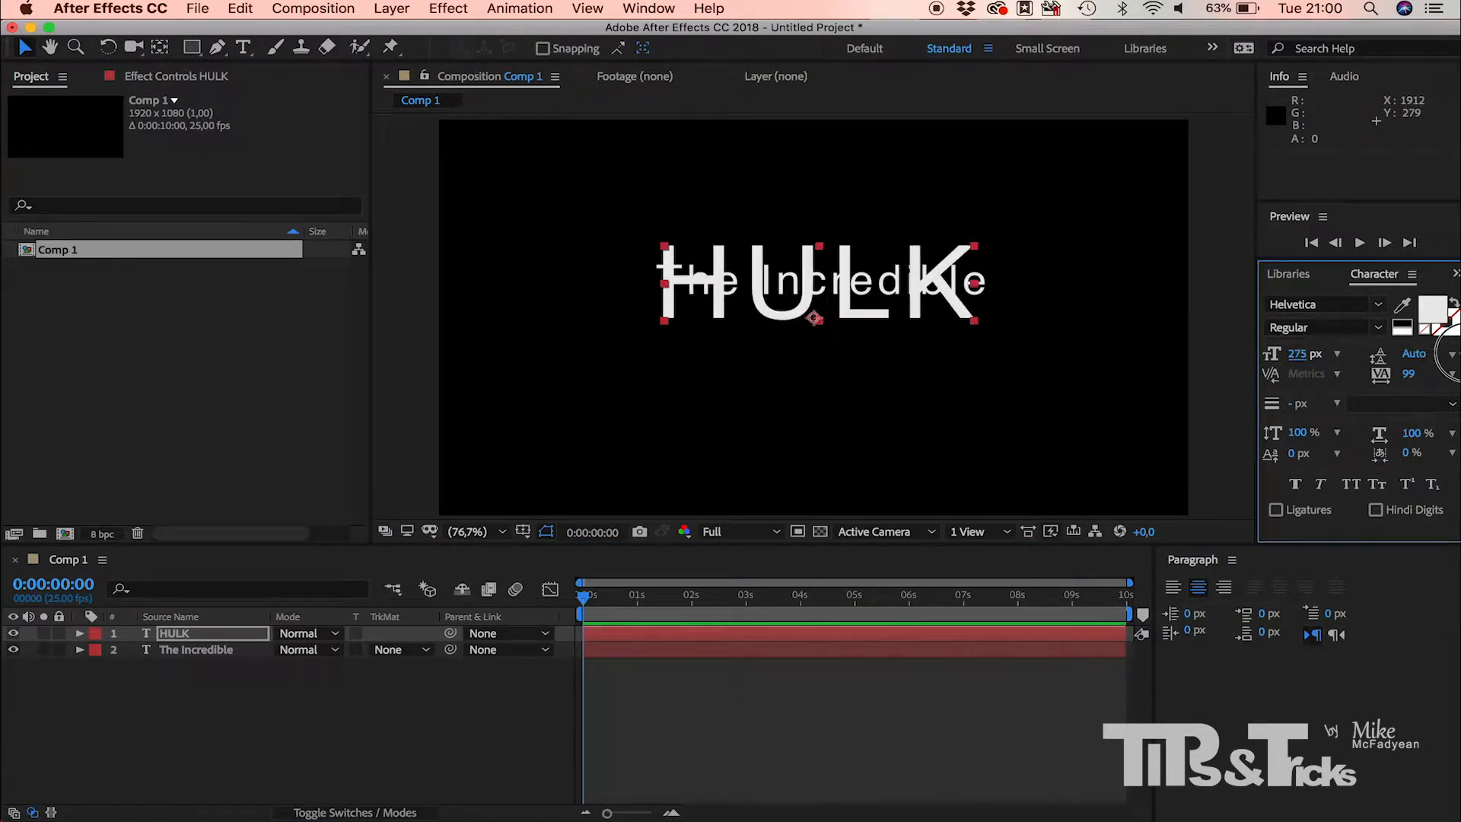
pyautogui.click(1375, 329)
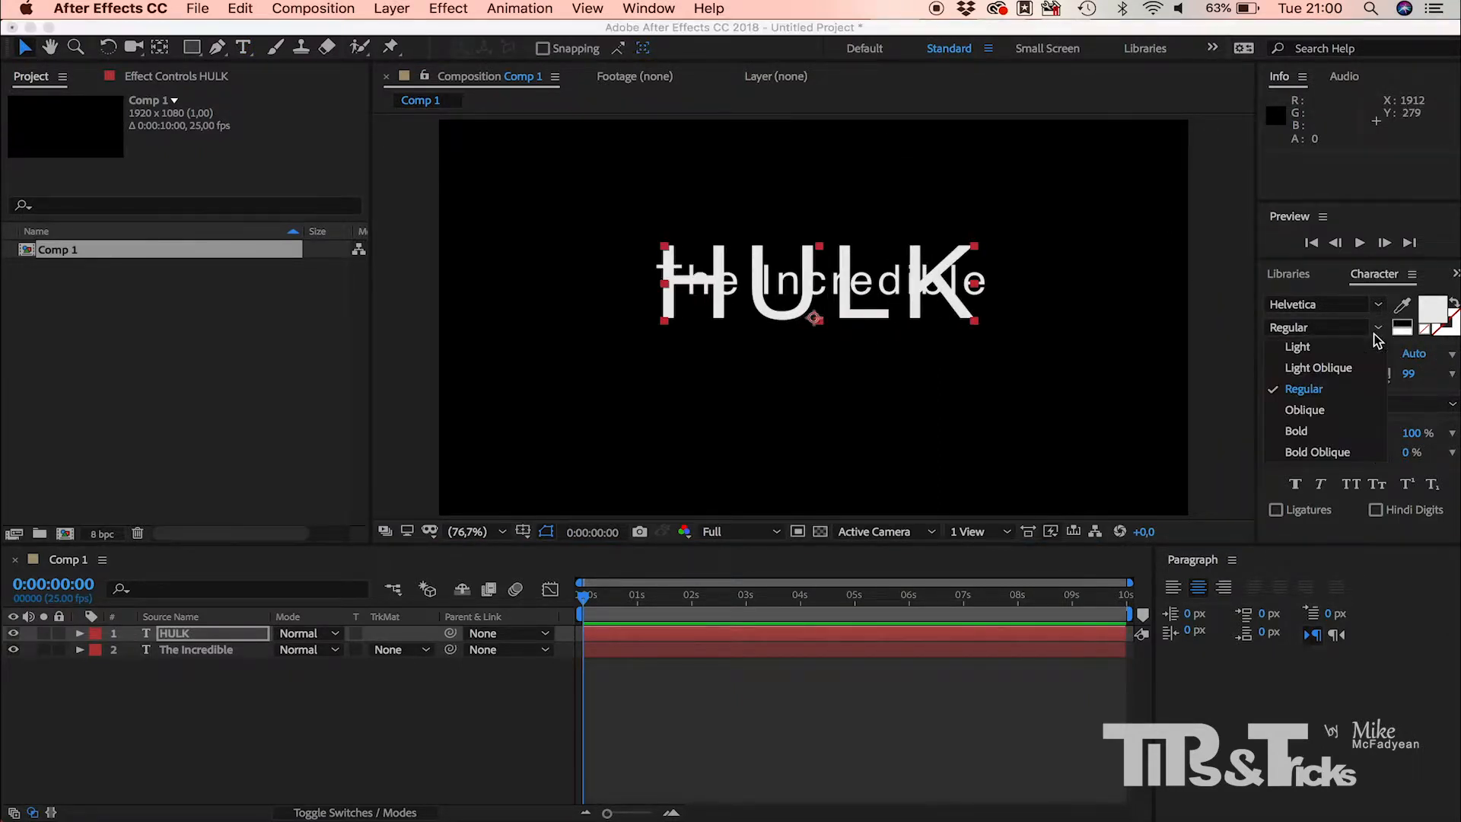
pyautogui.click(1309, 430)
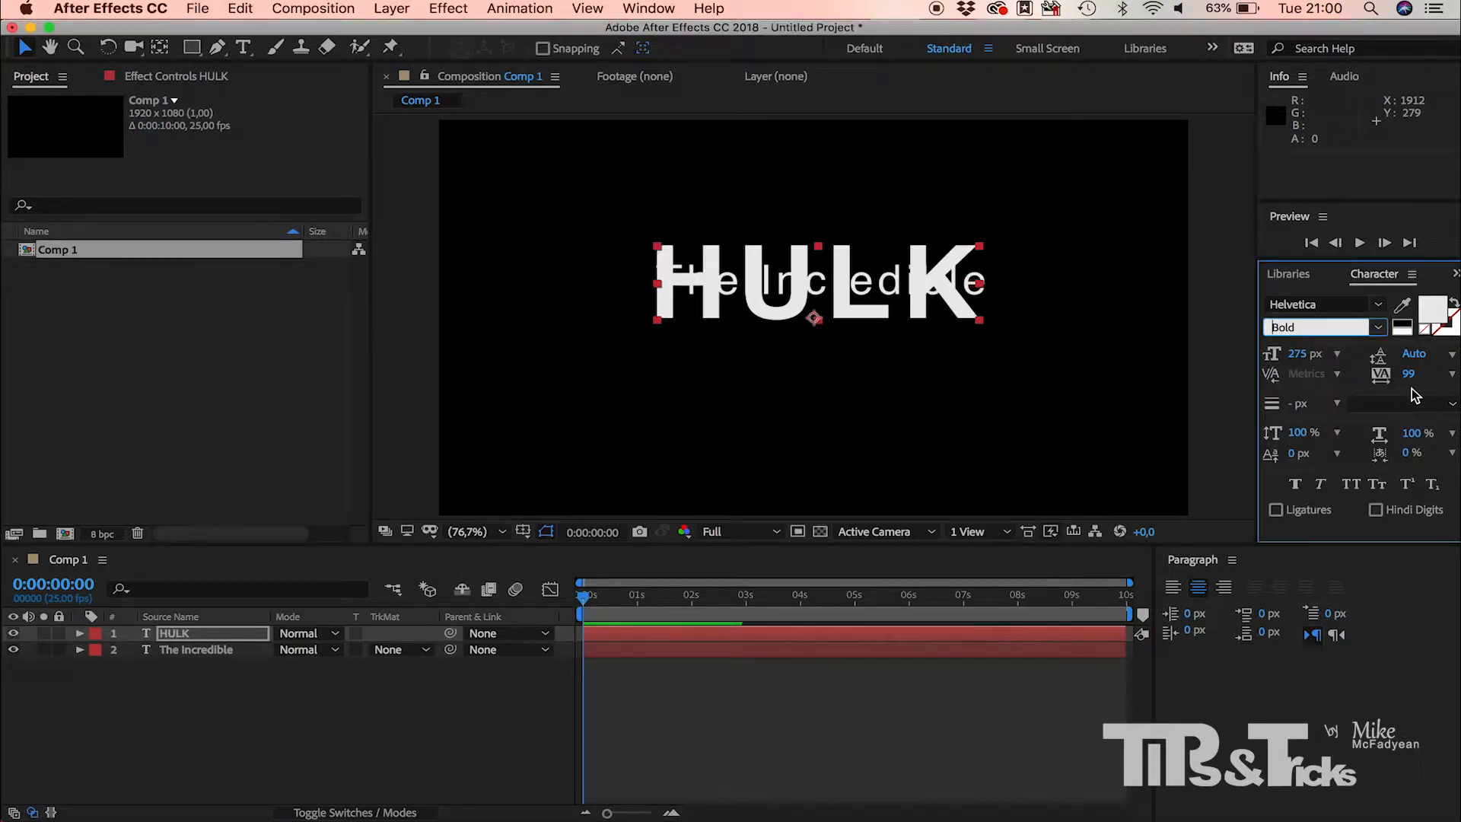
pyautogui.moveTo(1408, 373); pyautogui.dragTo(1271, 401)
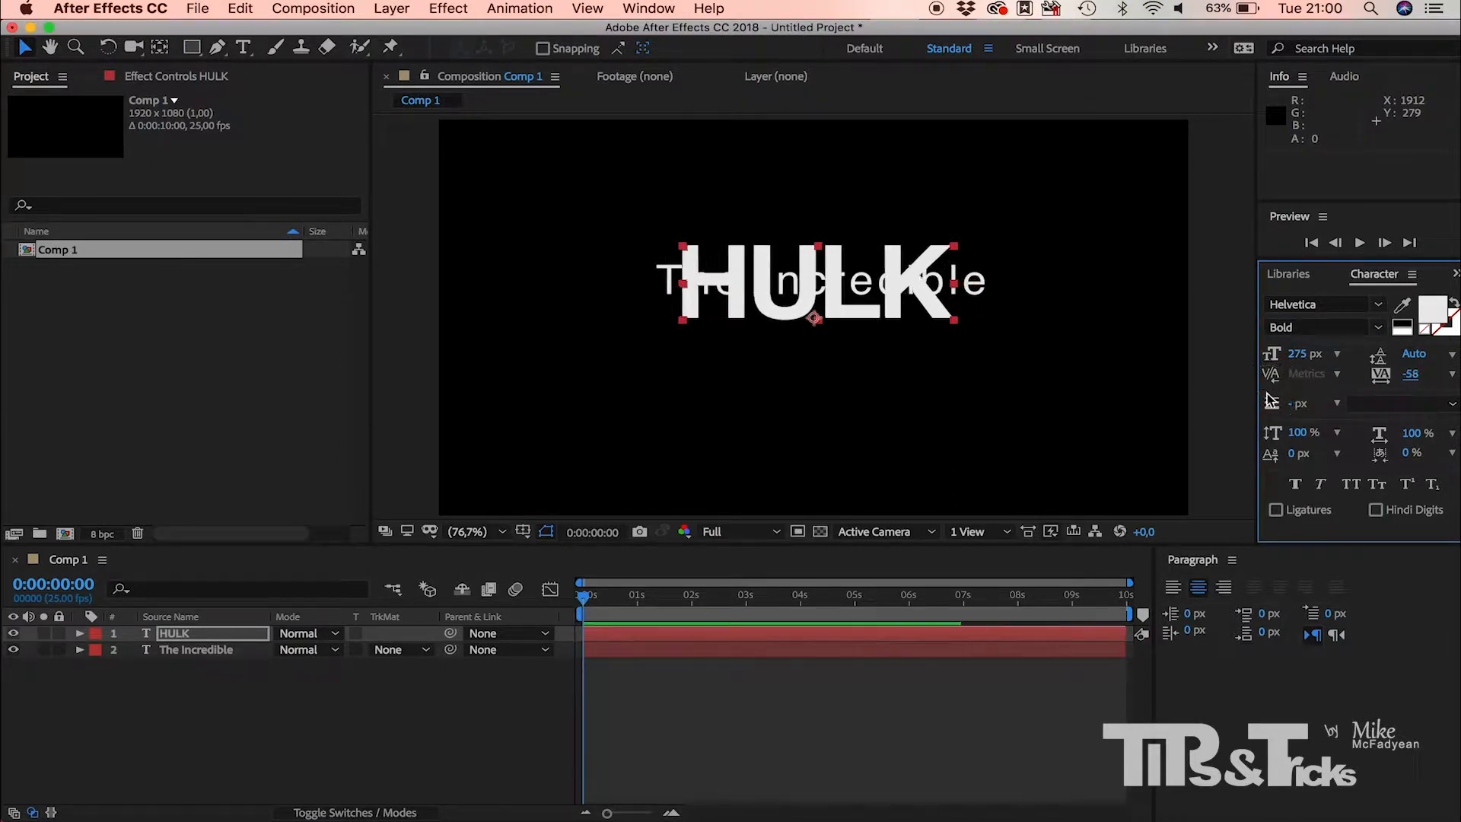
# Step: Color the HULK text green (93B211) and place it below "The Incredible" at about 968, 707
pyautogui.click(1433, 313)
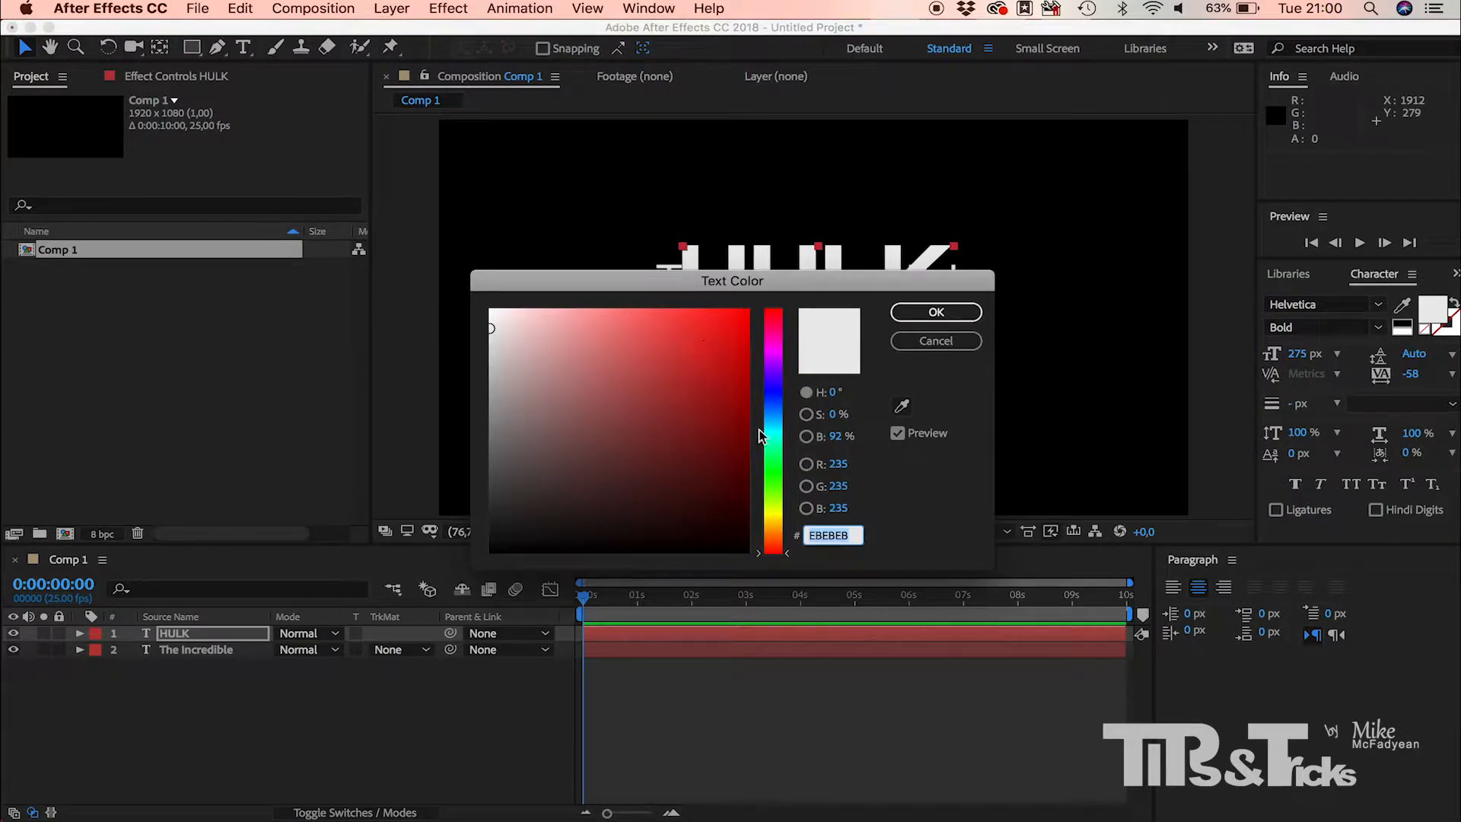
pyautogui.click(773, 504)
pyautogui.click(715, 321)
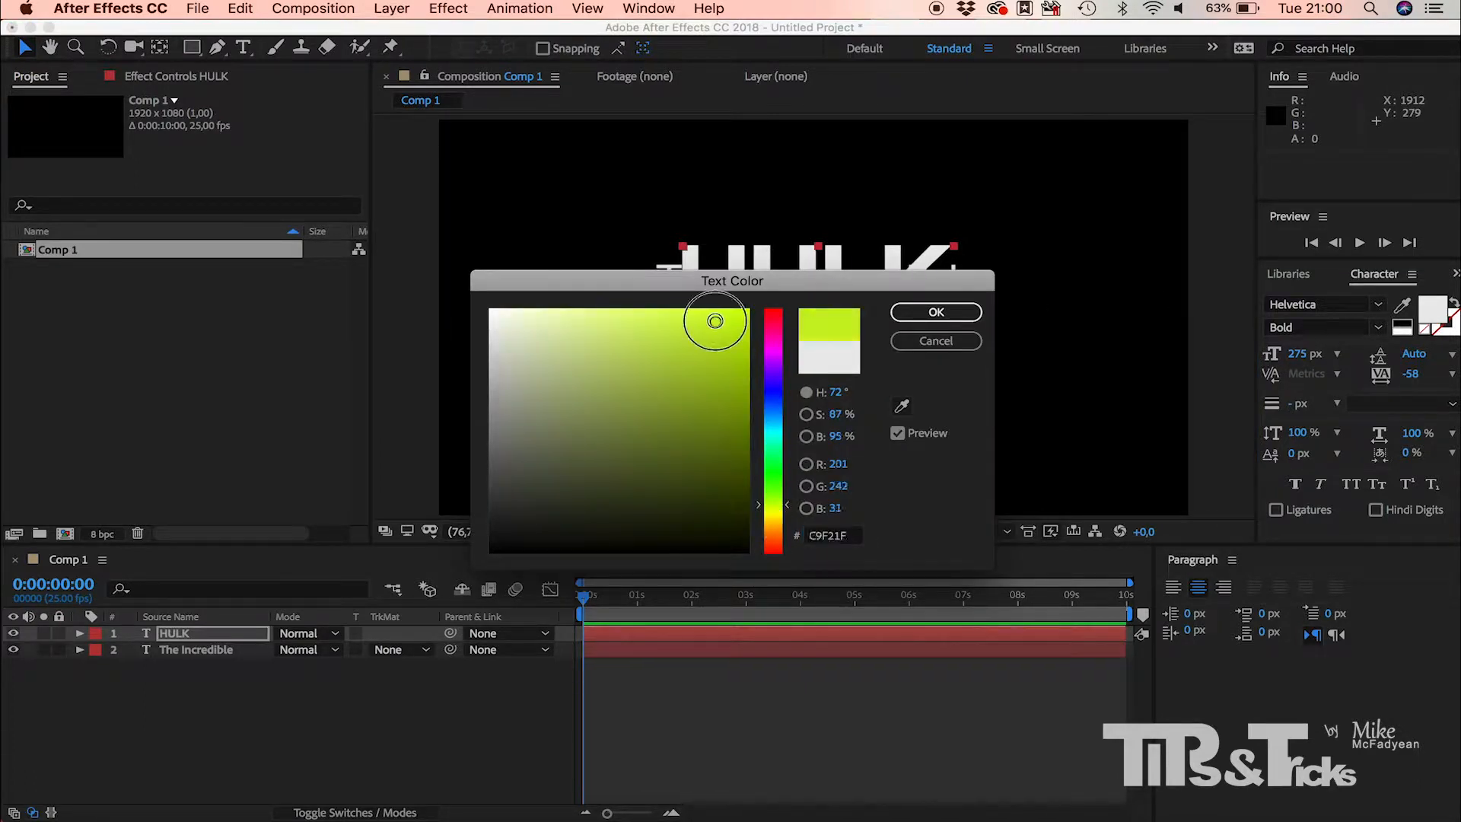
pyautogui.moveTo(715, 321)
pyautogui.mouseDown()
pyautogui.moveTo(711, 381)
pyautogui.moveTo(725, 382)
pyautogui.mouseUp()
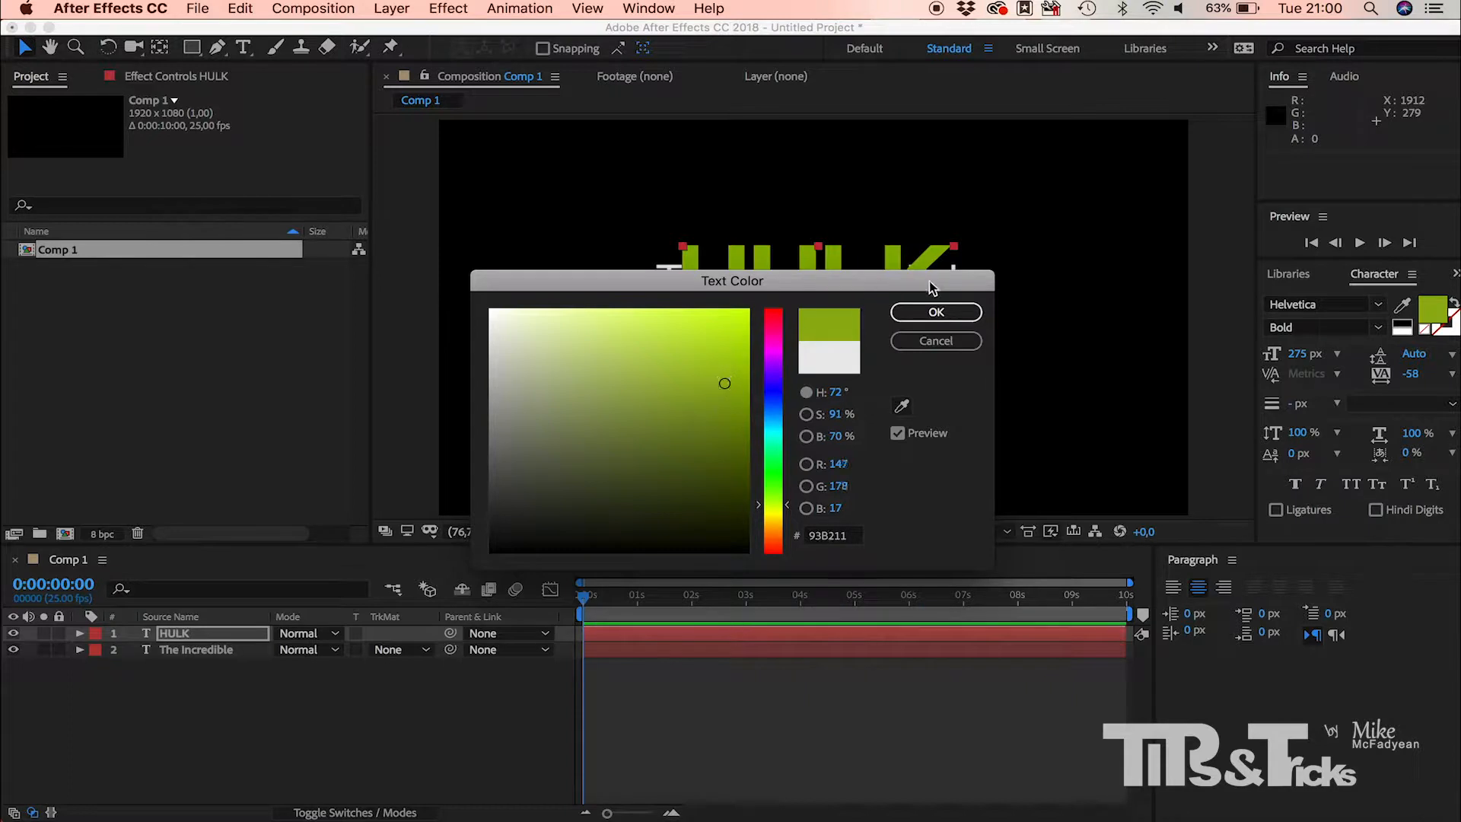
pyautogui.click(935, 312)
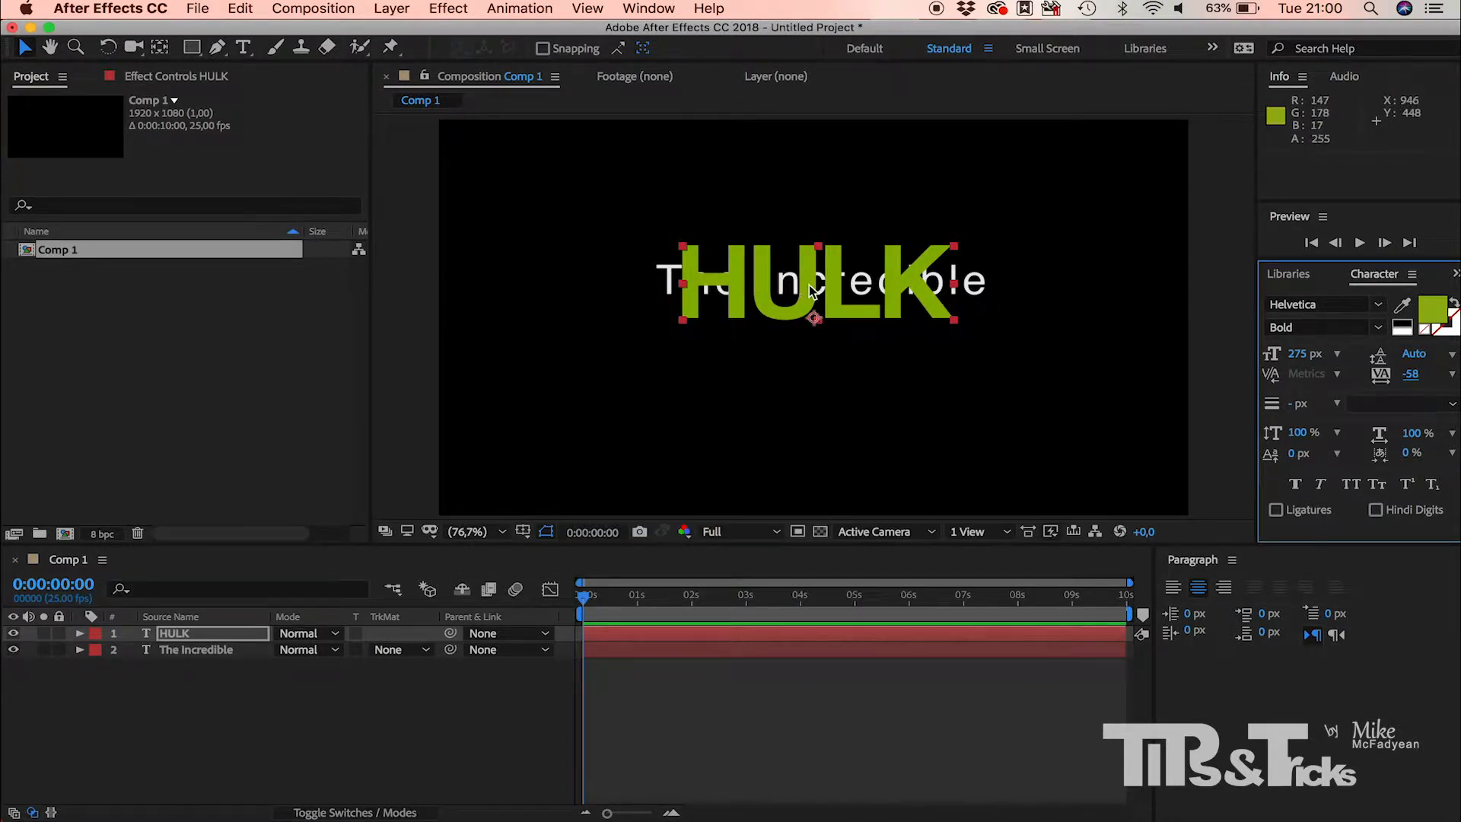
pyautogui.moveTo(811, 290); pyautogui.dragTo(813, 352)
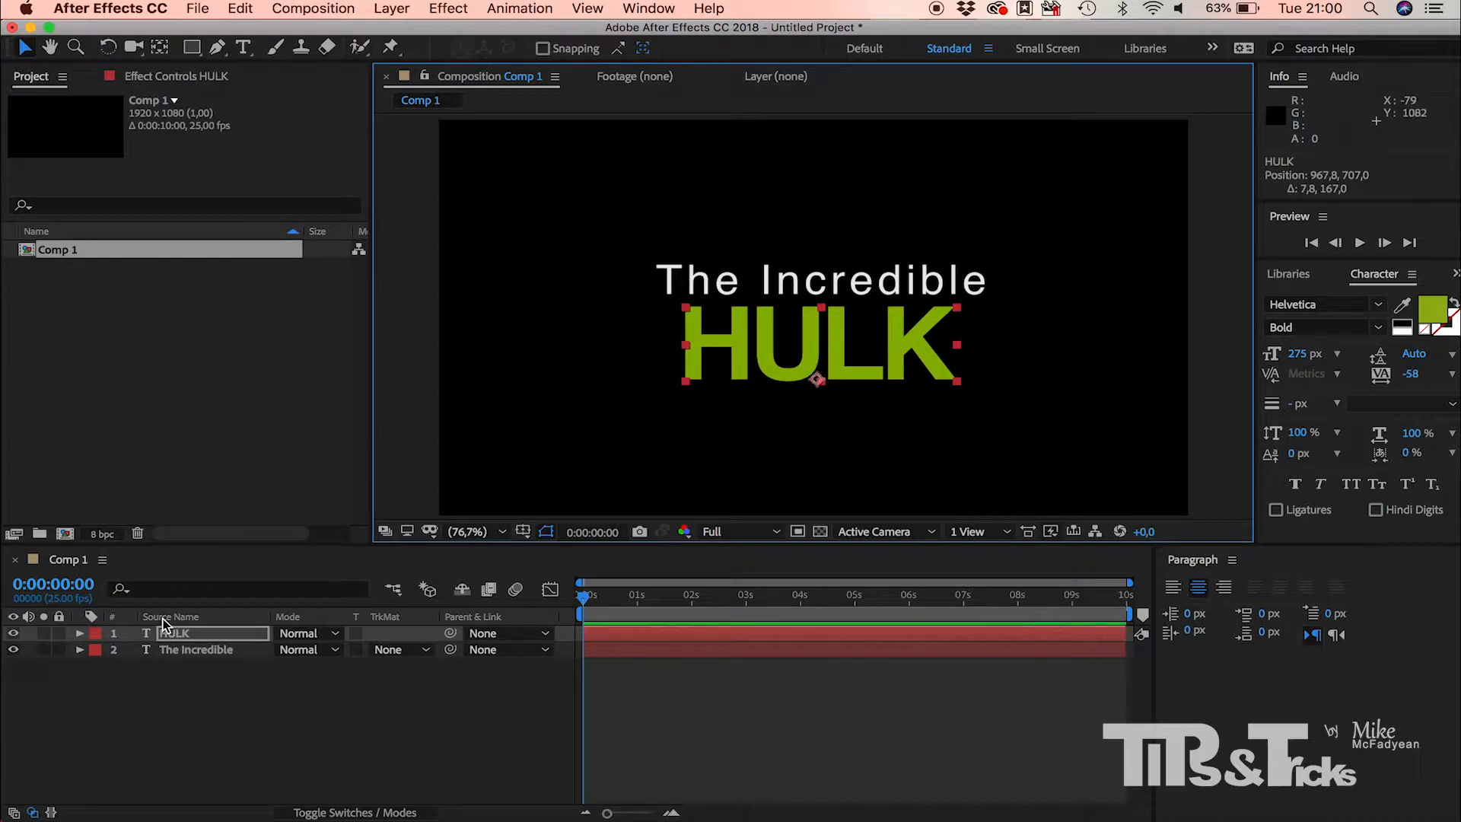
# Step: Move the "The Incredible" layer above the HULK layer in the layer stack
pyautogui.click(209, 651)
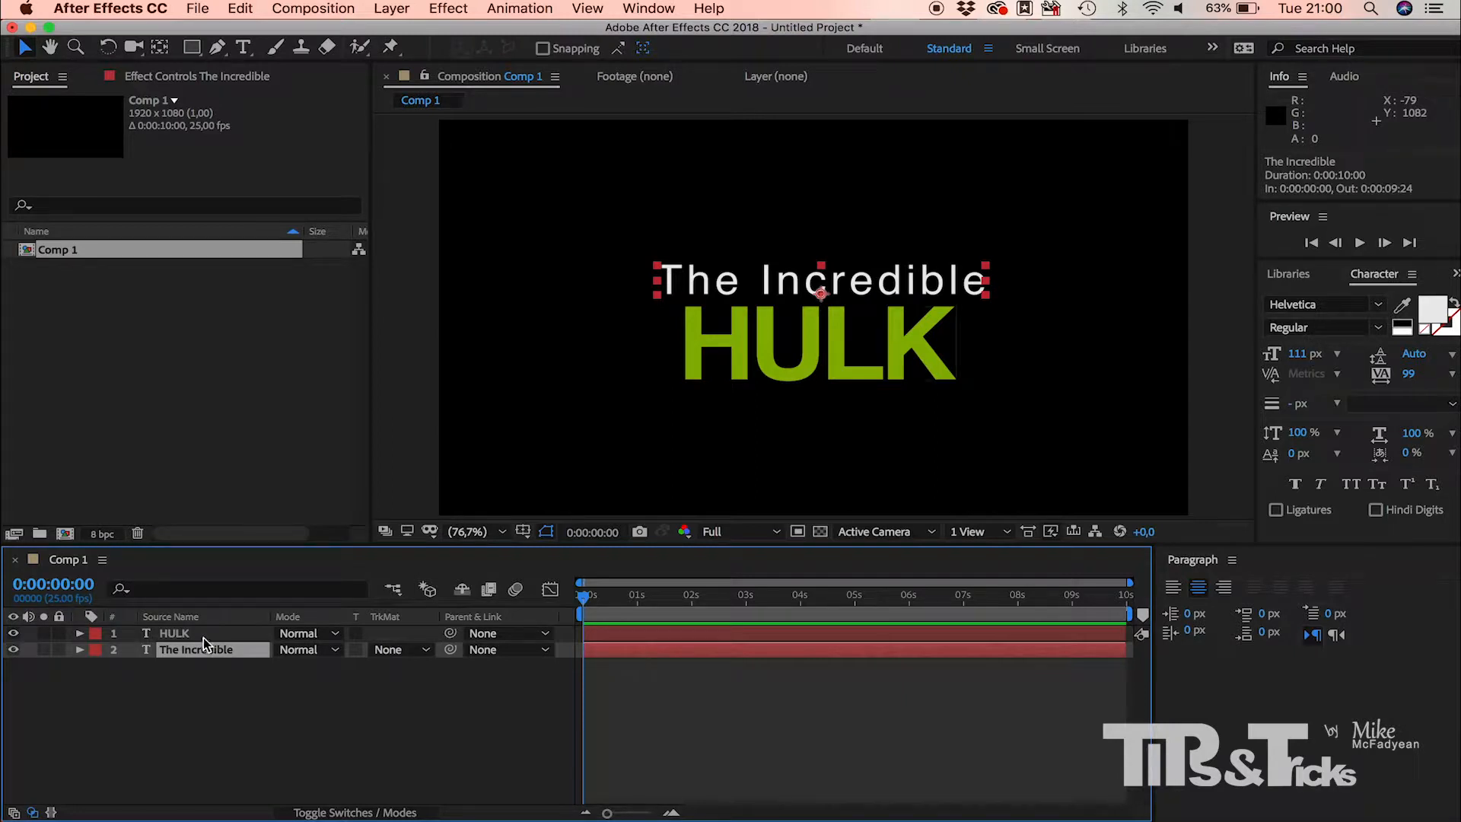
pyautogui.click(203, 635)
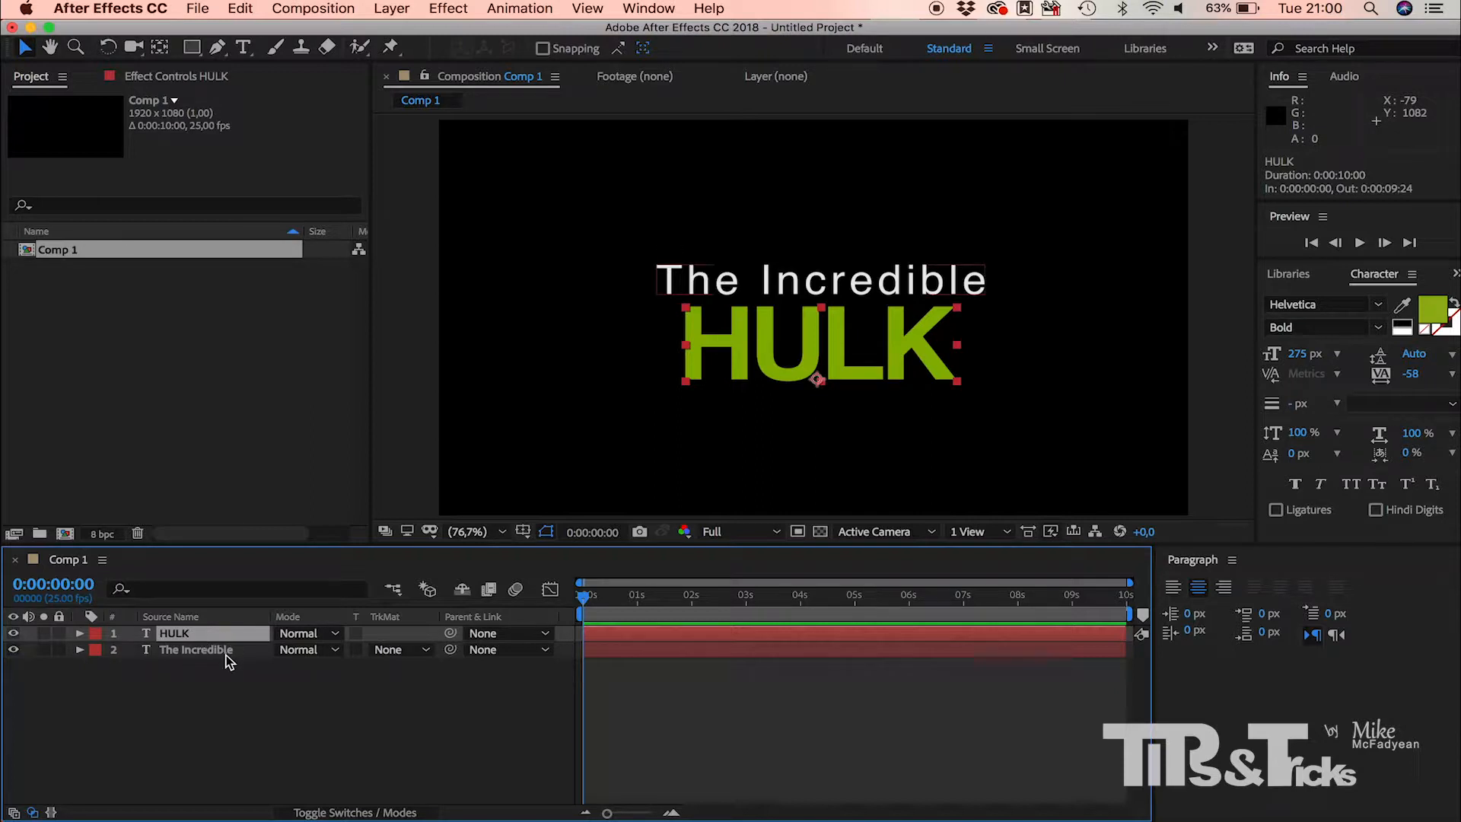
pyautogui.click(181, 653)
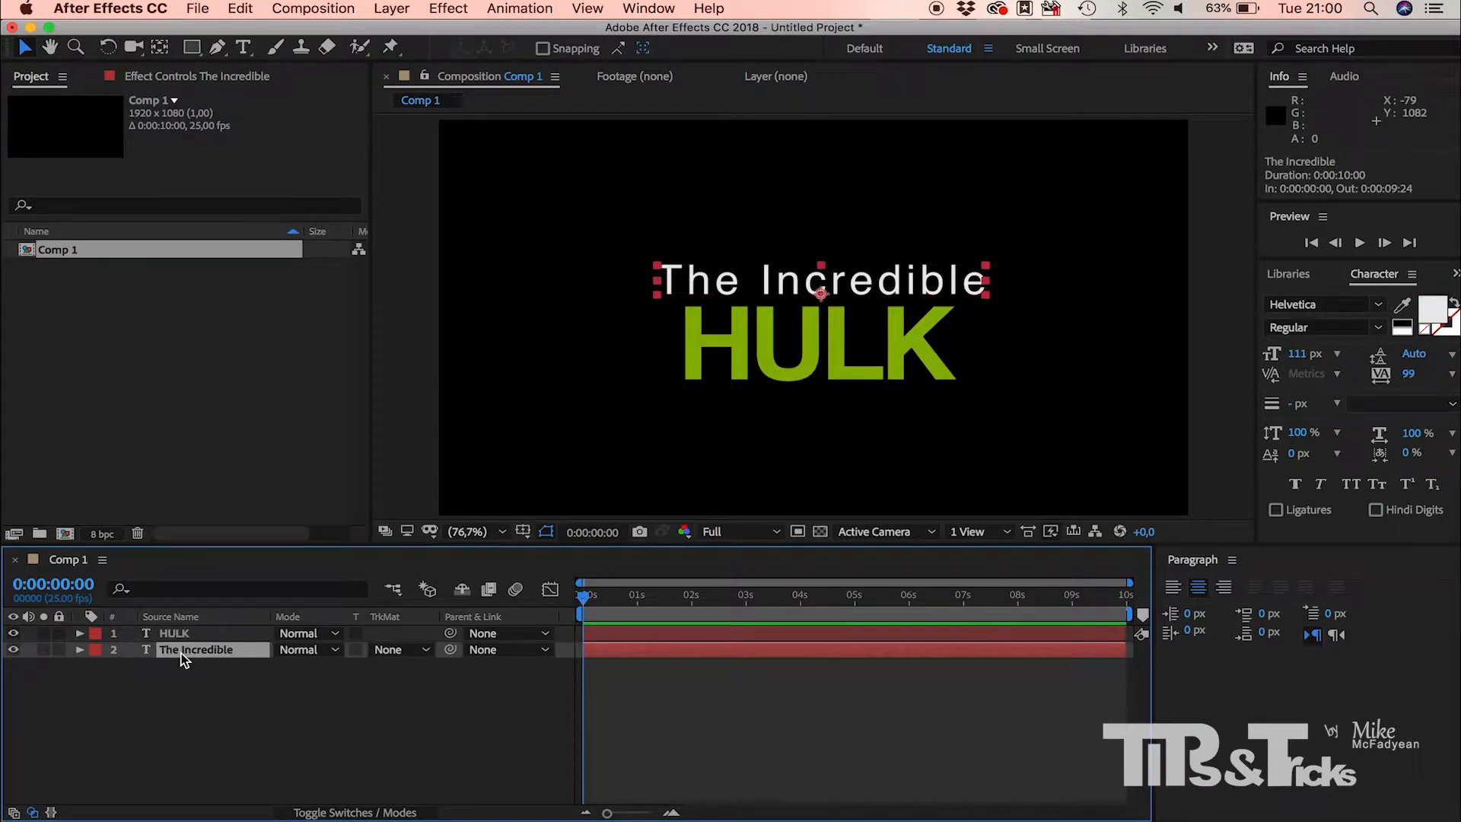
pyautogui.moveTo(181, 653); pyautogui.dragTo(189, 630)
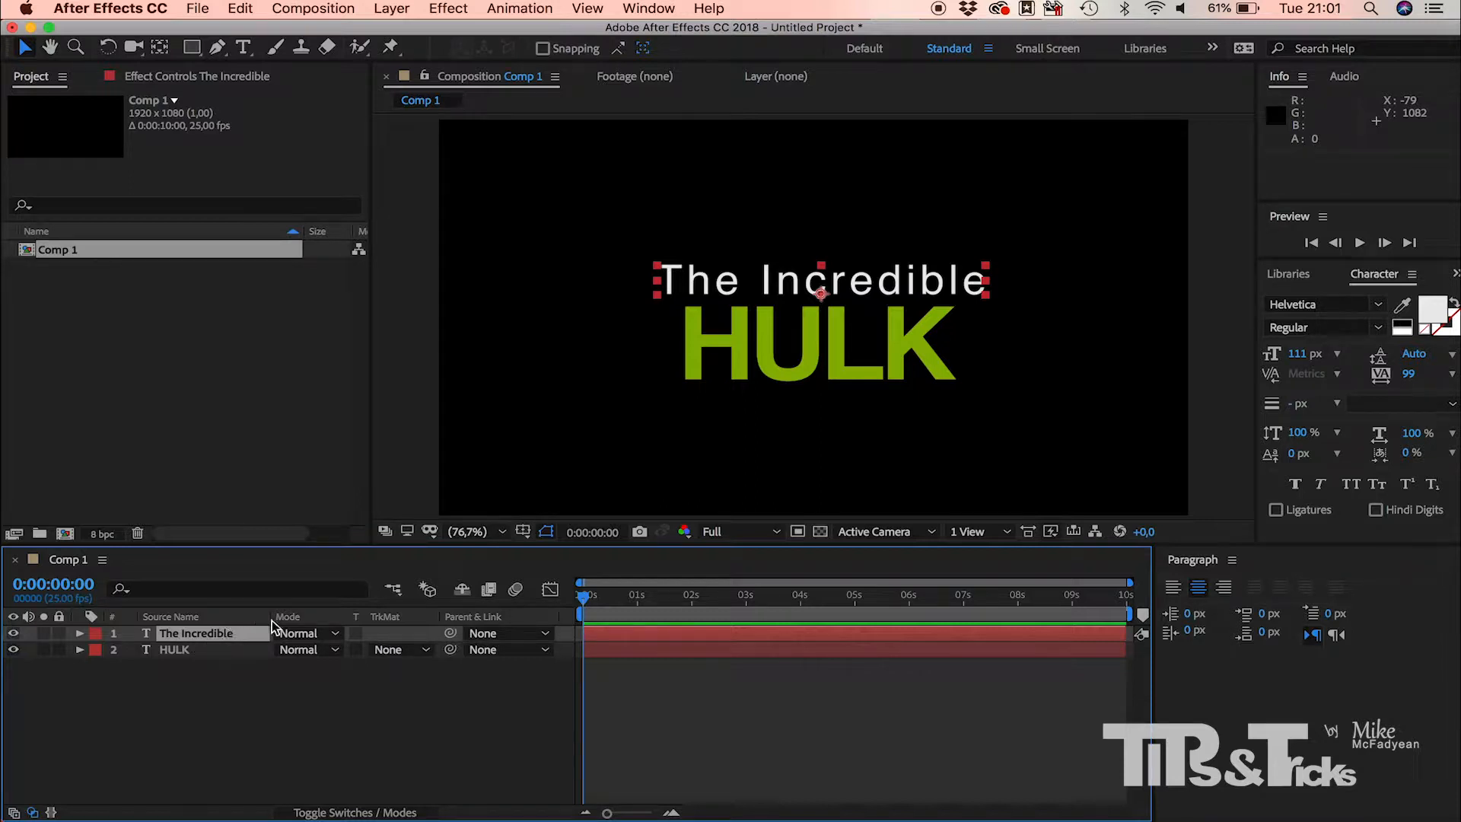
# Step: Move the current time to 0:00:01:00 and browse the Animate In text animation presets
pyautogui.click(584, 603)
pyautogui.moveTo(584, 603); pyautogui.dragTo(641, 613)
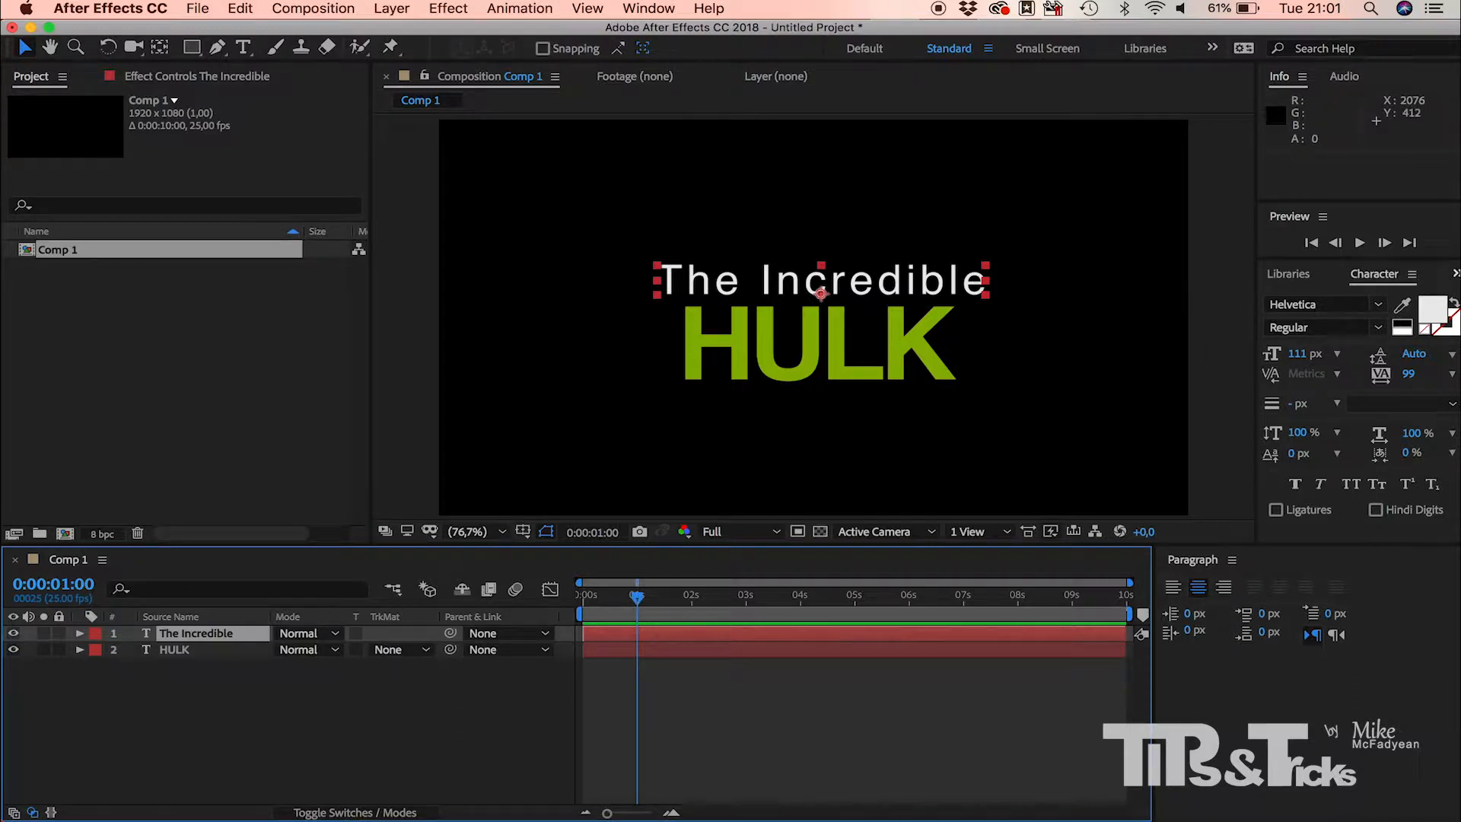
pyautogui.click(1455, 273)
pyautogui.click(1413, 298)
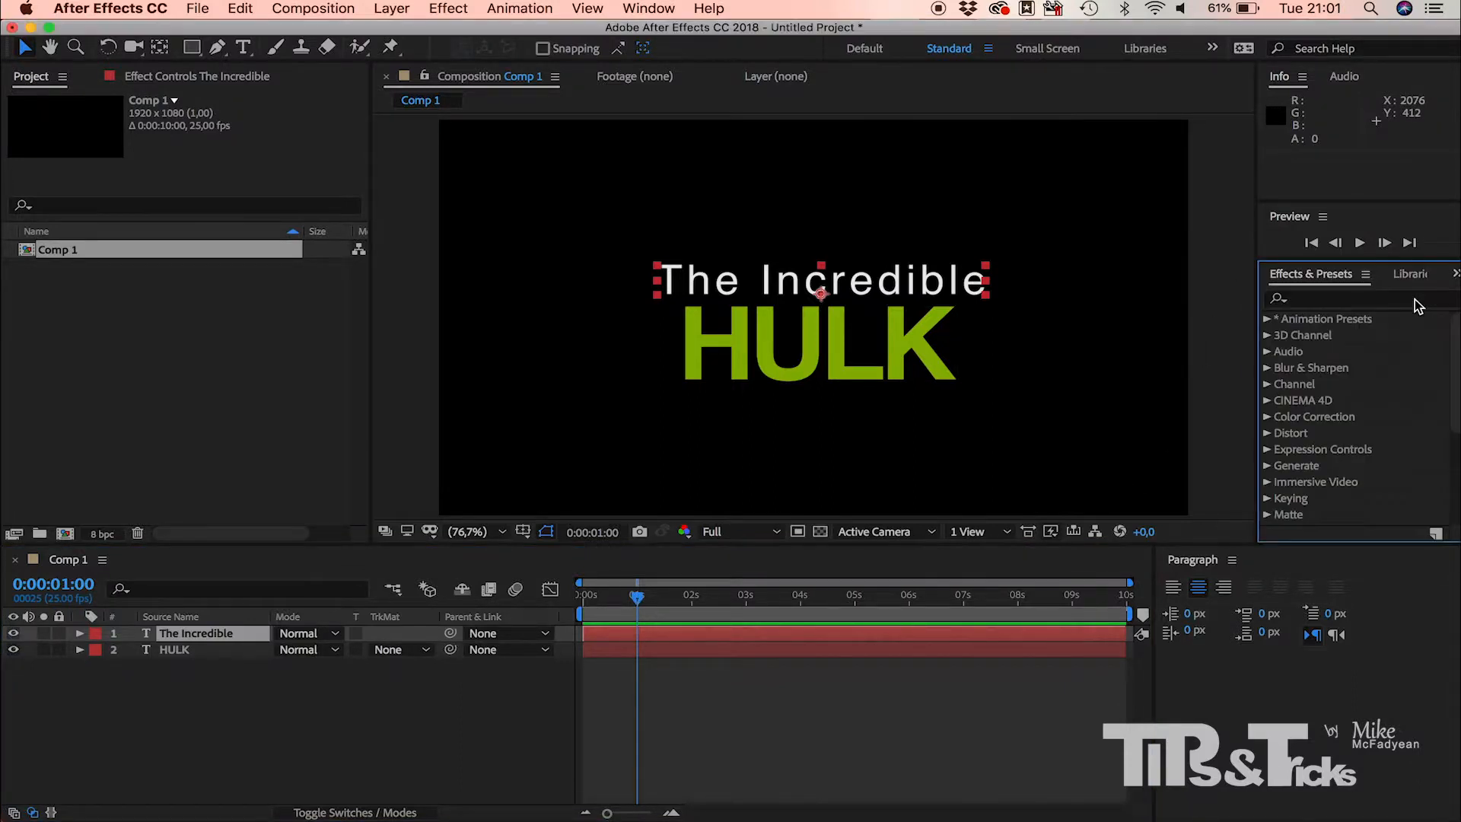
pyautogui.click(1266, 320)
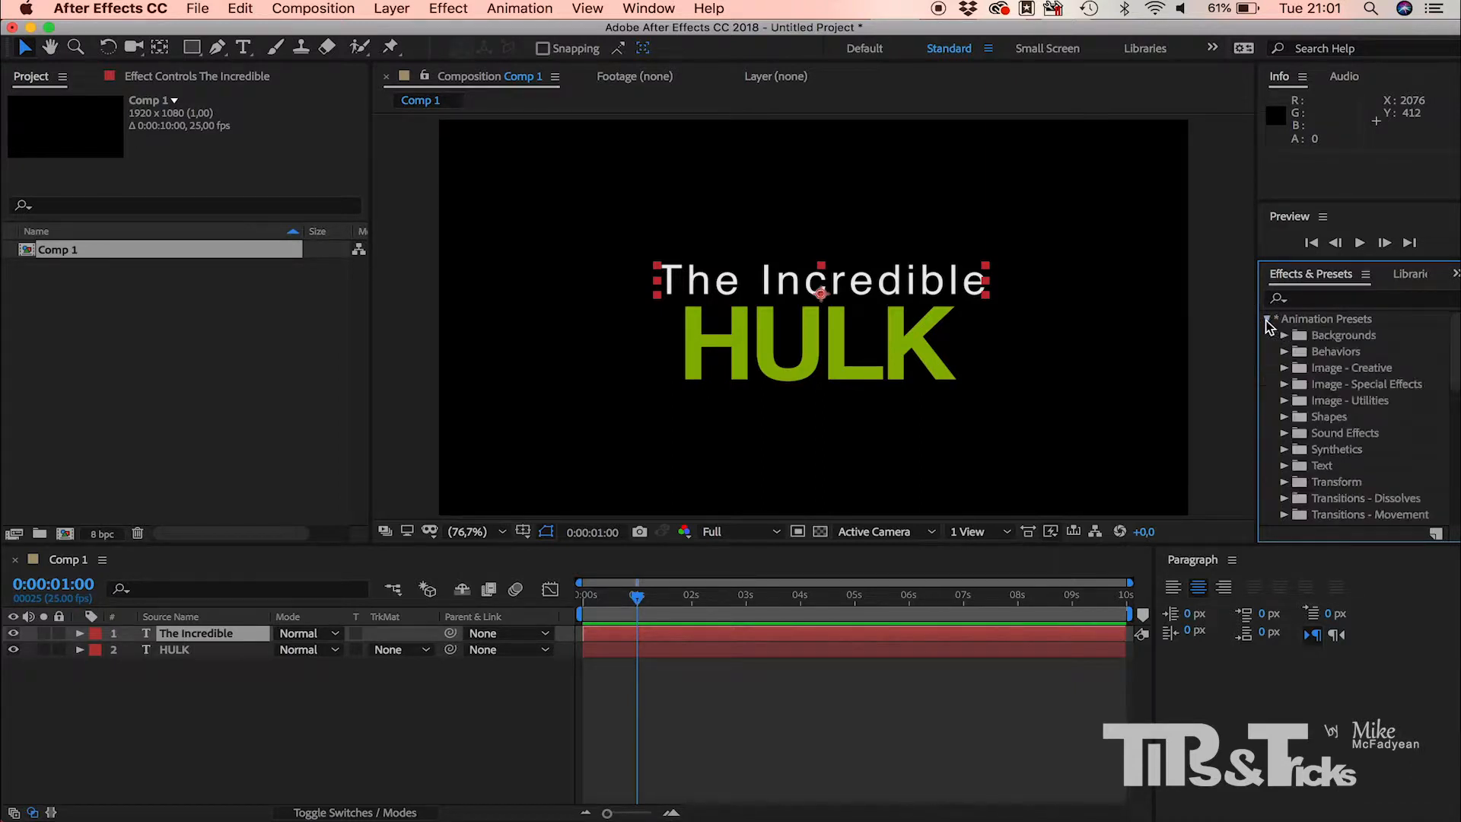
pyautogui.click(1284, 465)
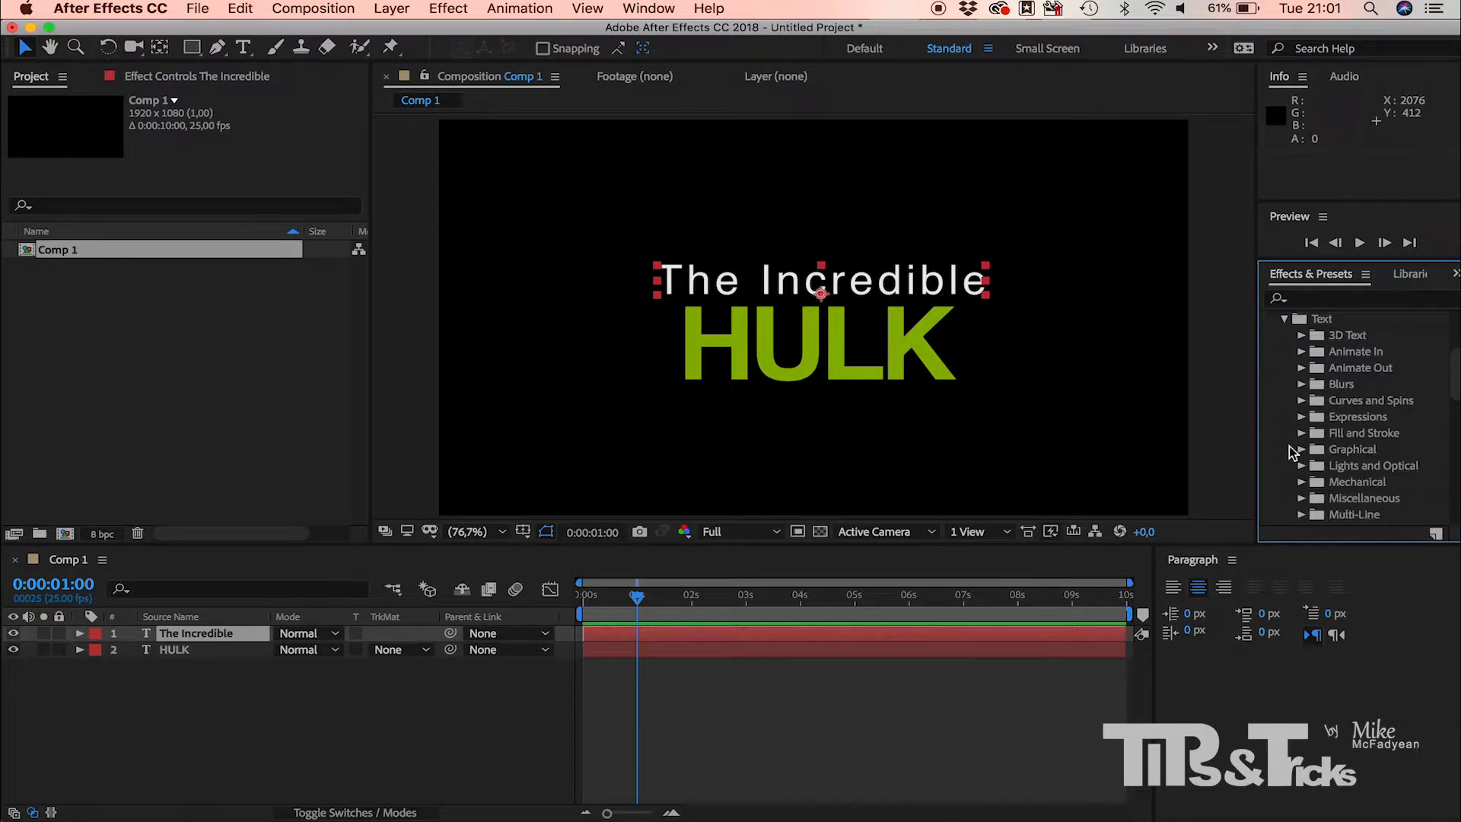
pyautogui.click(1301, 352)
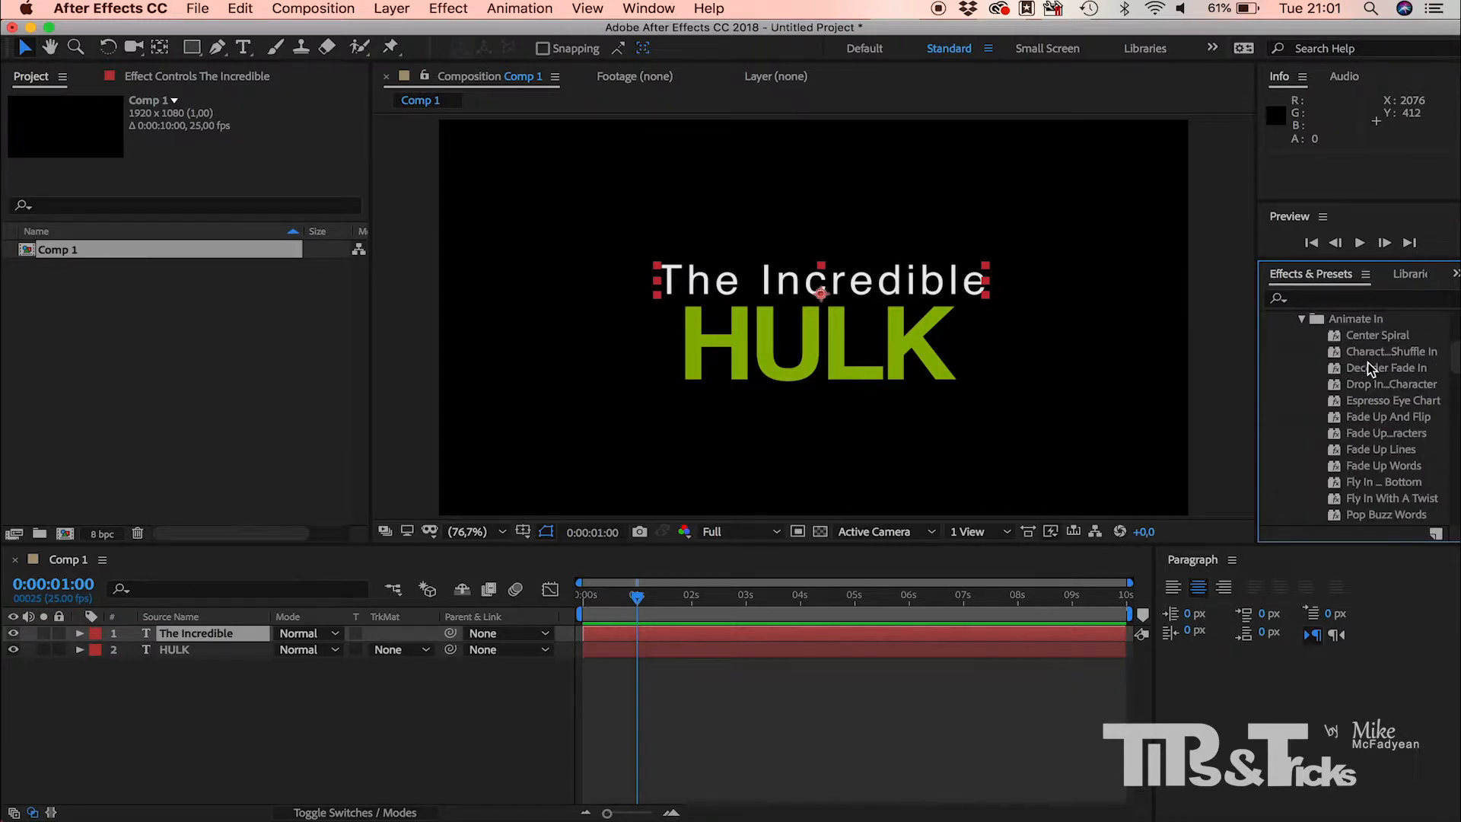
pyautogui.scroll(-5, 1367, 382)
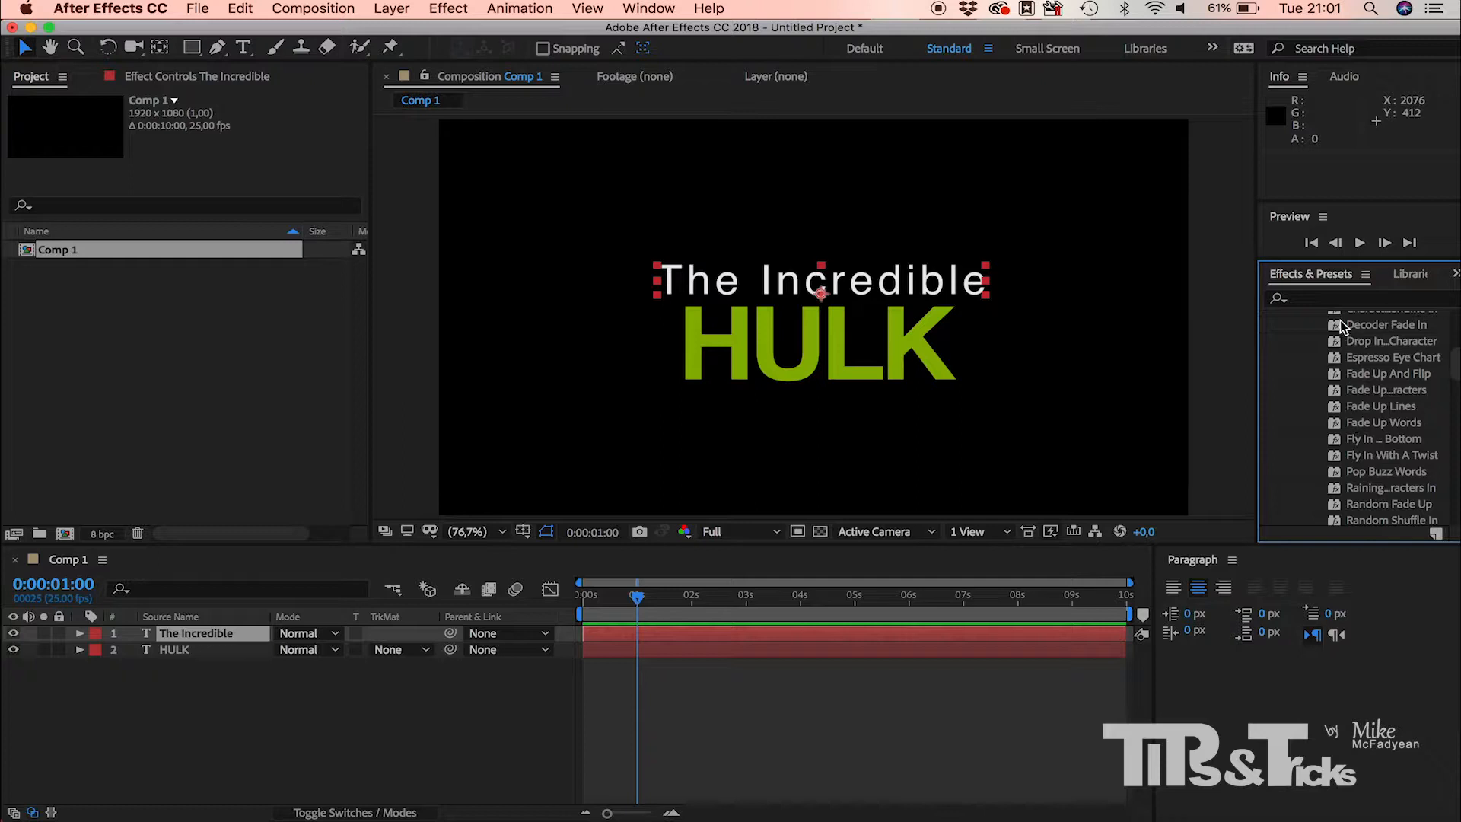
# Step: Search the presets for "rain", apply Raining Characters In to the "The Incredible" text, and scrub through the animation to 0:00:01:17
pyautogui.click(1297, 298)
pyautogui.write('ra')
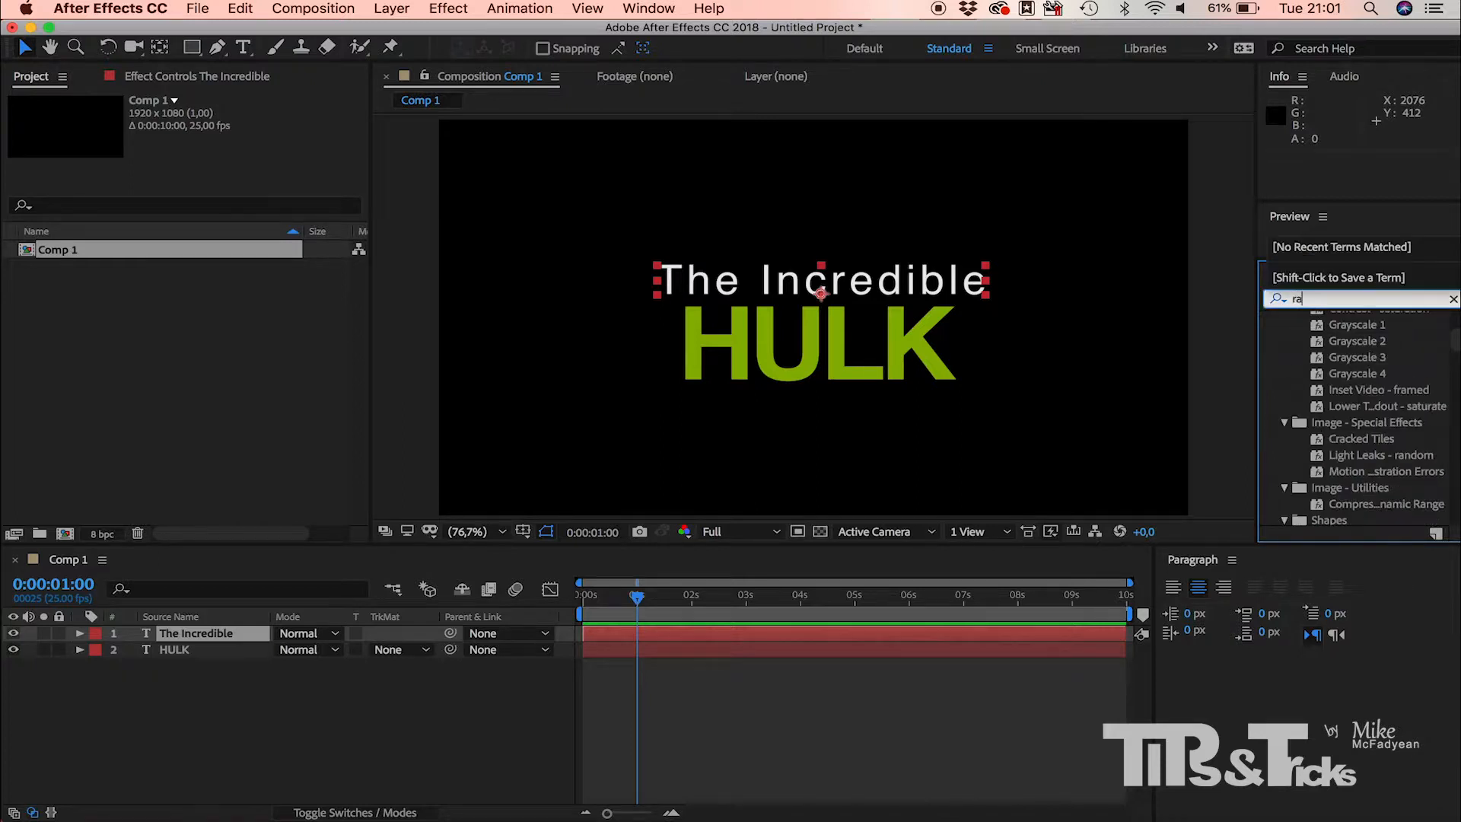
pyautogui.write('in')
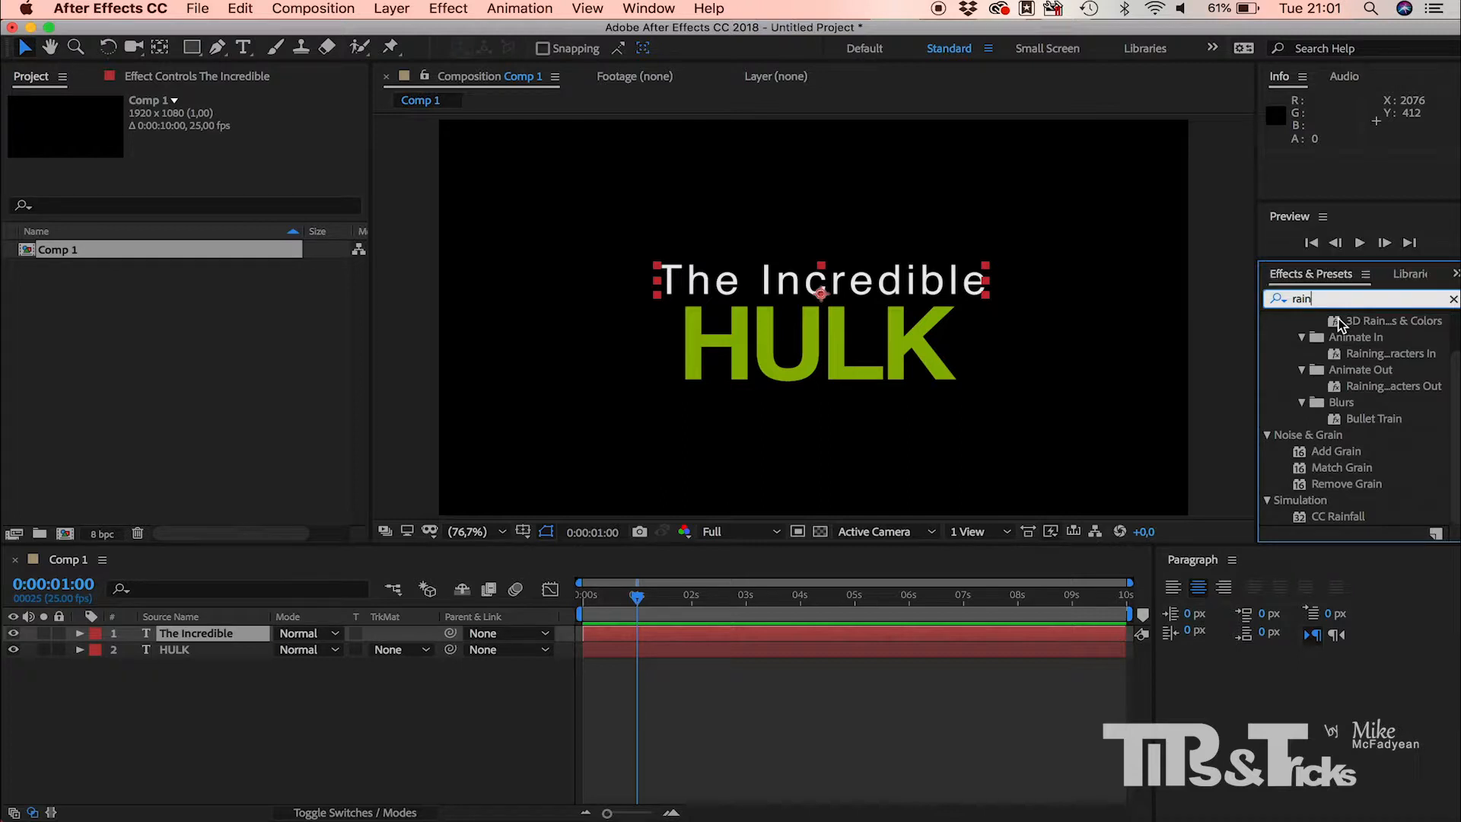
pyautogui.click(1332, 355)
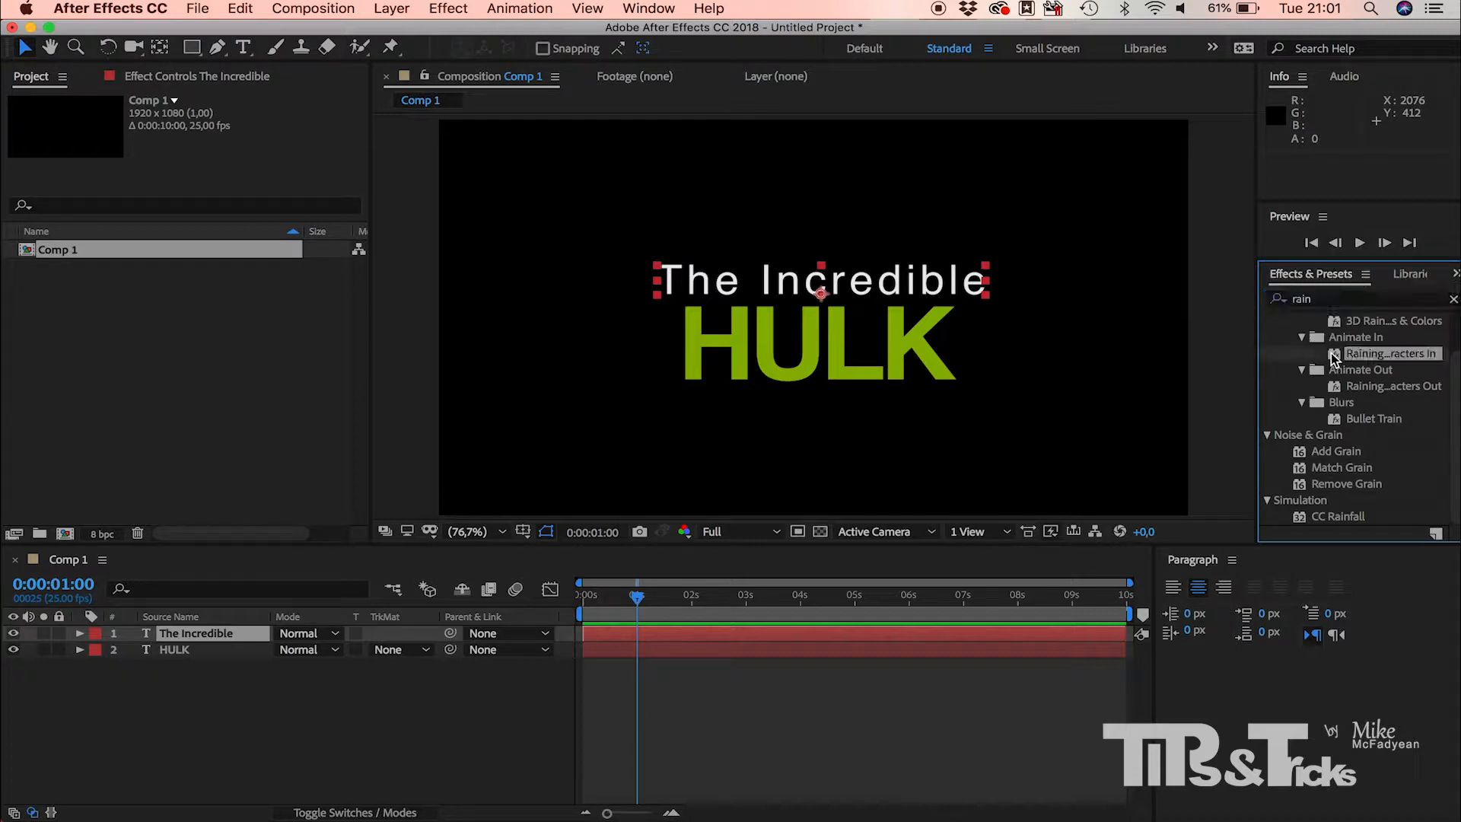
pyautogui.moveTo(1330, 353); pyautogui.dragTo(929, 287)
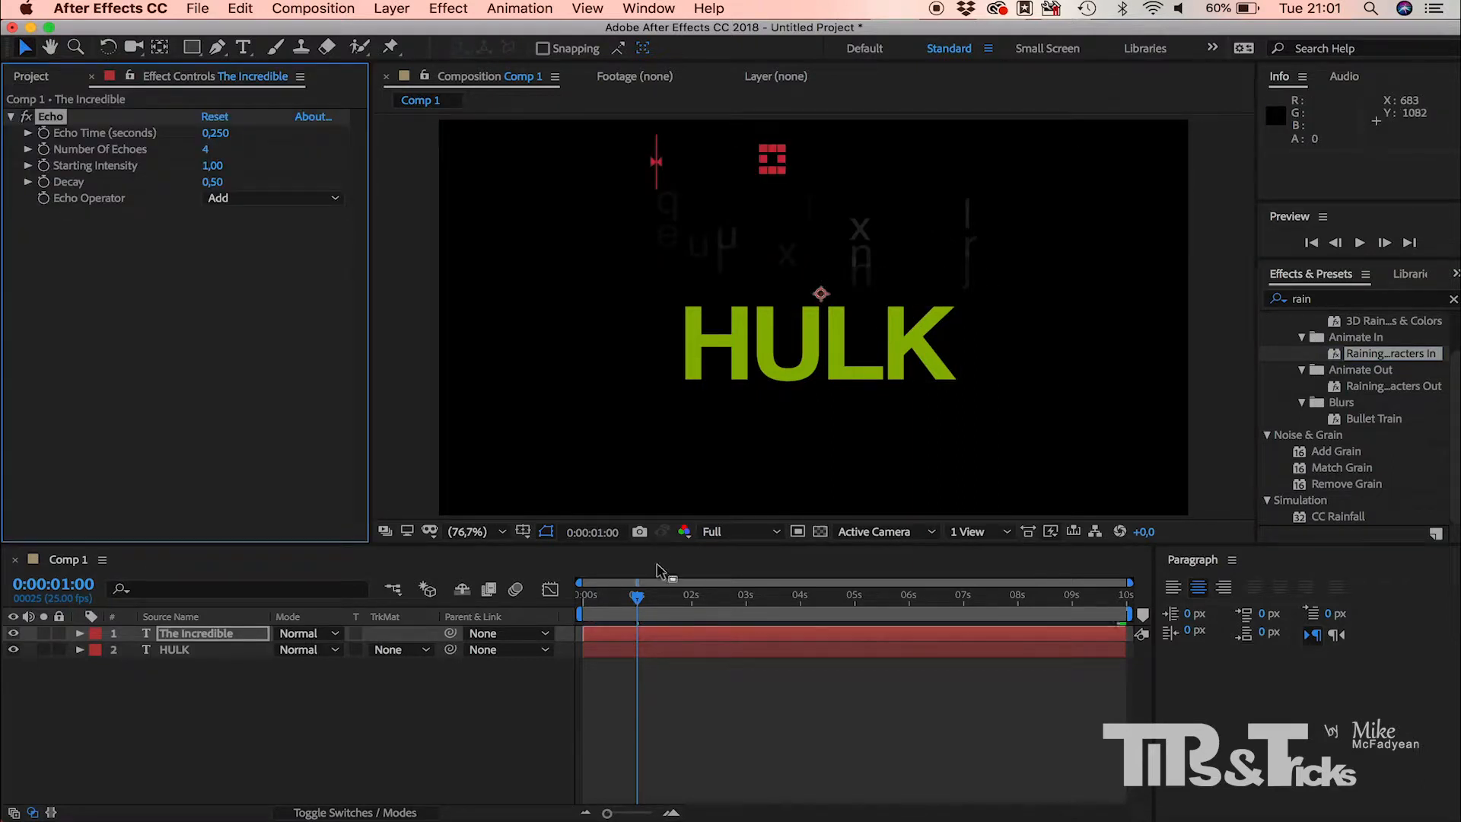
pyautogui.moveTo(637, 596); pyautogui.dragTo(678, 608)
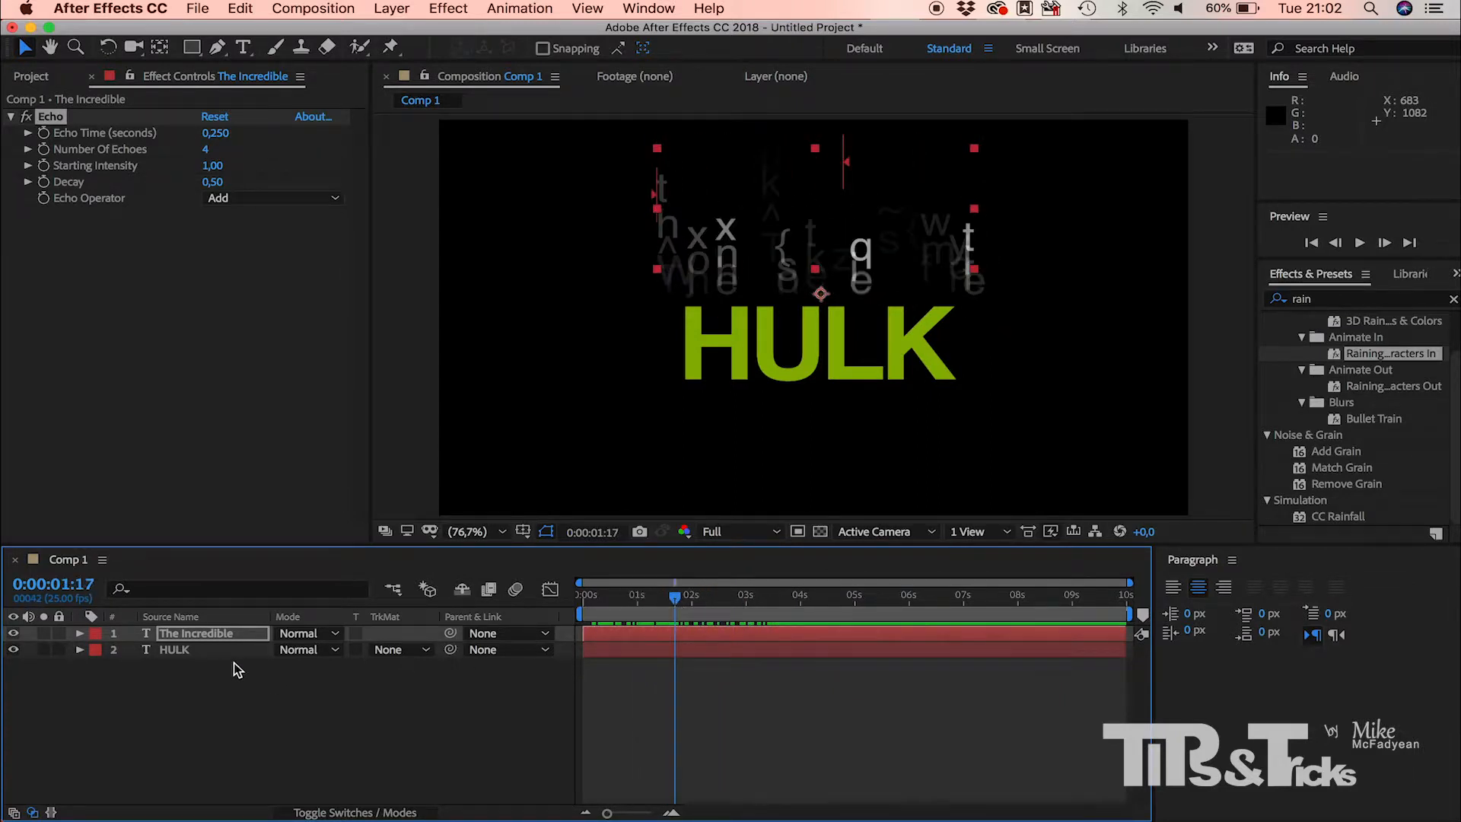
# Step: Check the keyframed properties of the "The Incredible" layer, and collapse the layer again
pyautogui.click(228, 634)
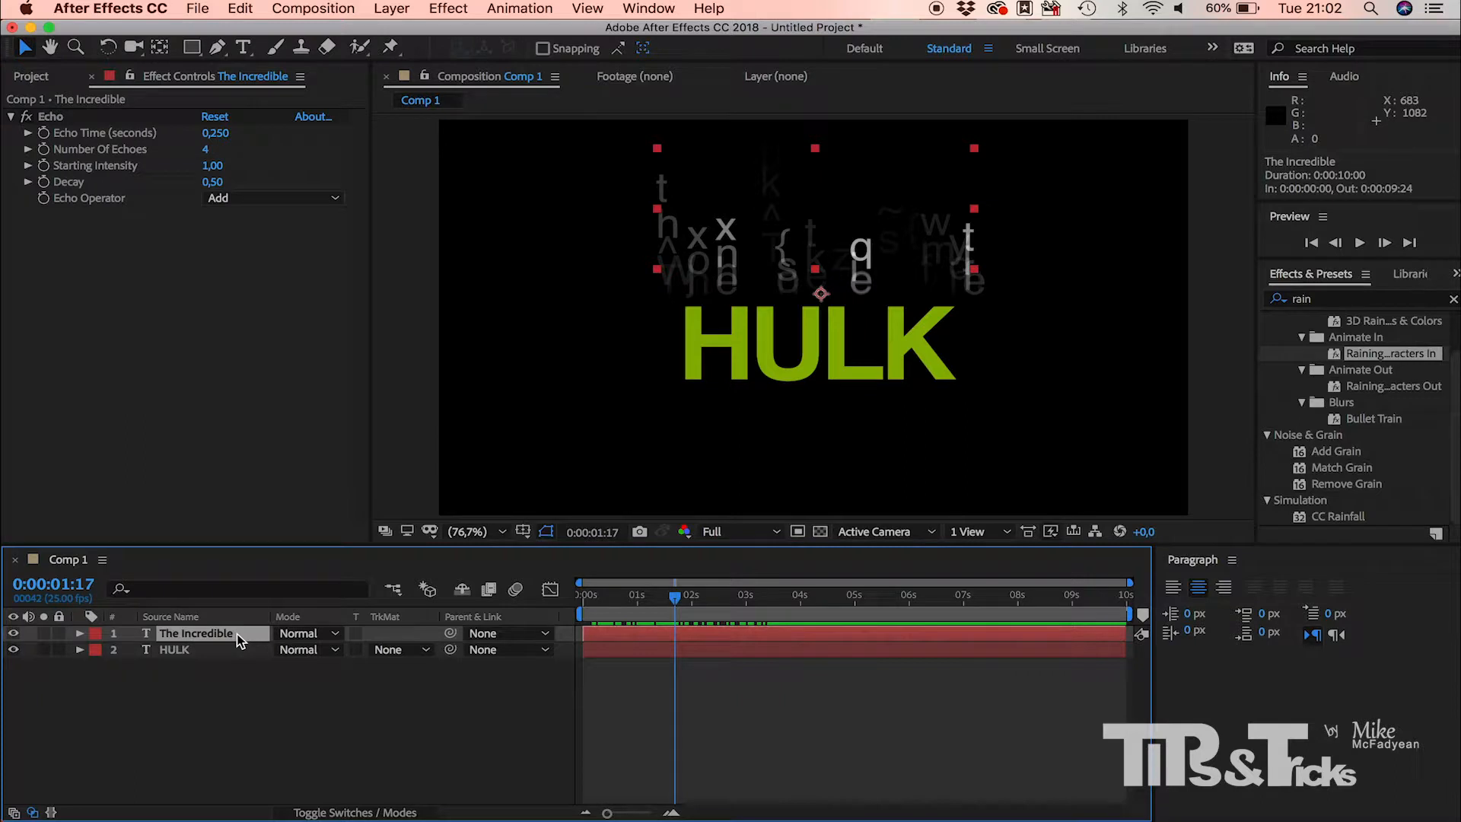
pyautogui.press('u')
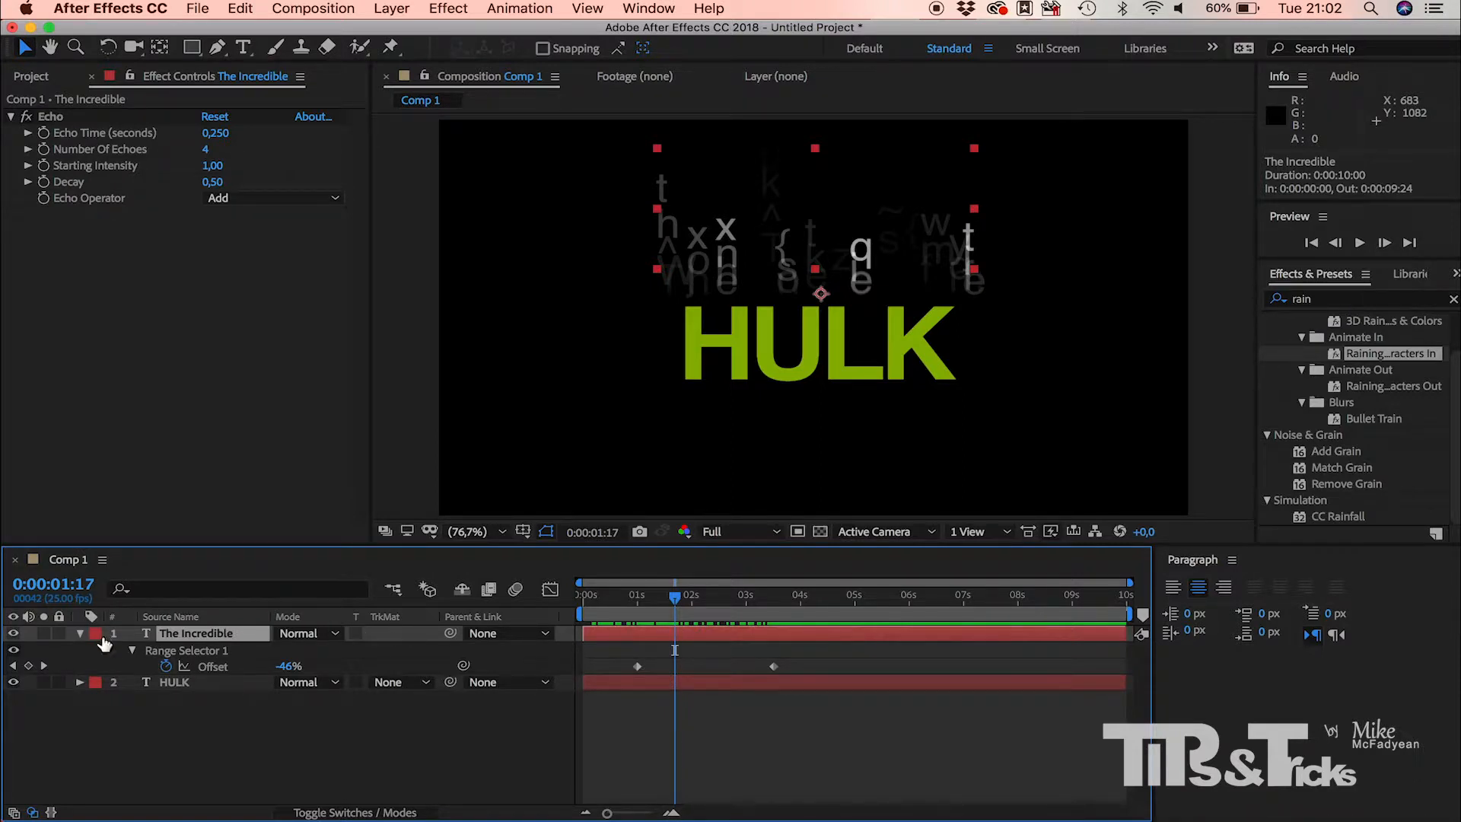
pyautogui.click(80, 633)
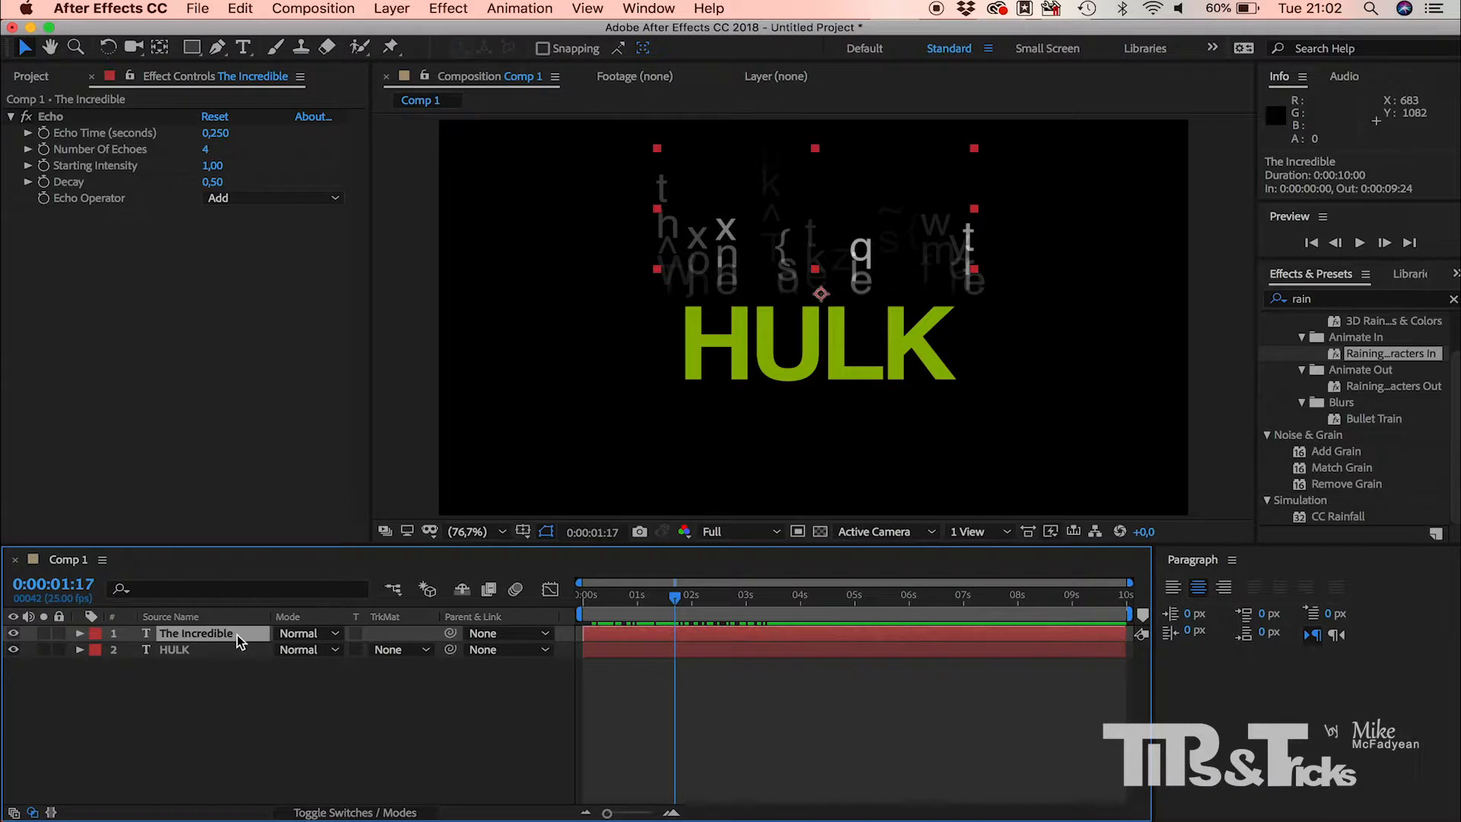
# Step: Examine all modified properties of the "The Incredible" layer, including the text animator, Echo effect and transform settings, and collapse the layer
pyautogui.press('u')
pyautogui.press('u')
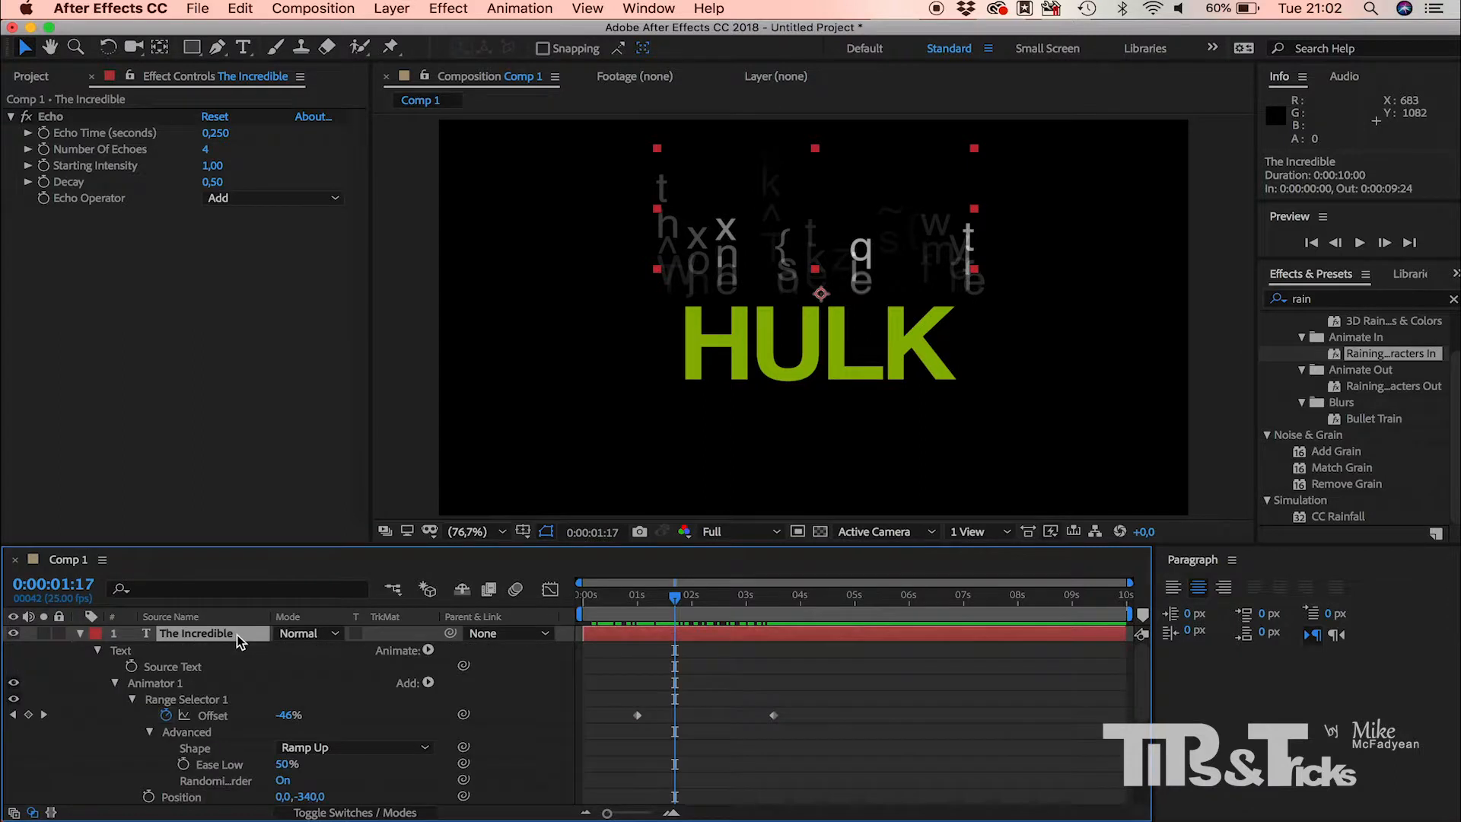
pyautogui.scroll(-10, 383, 701)
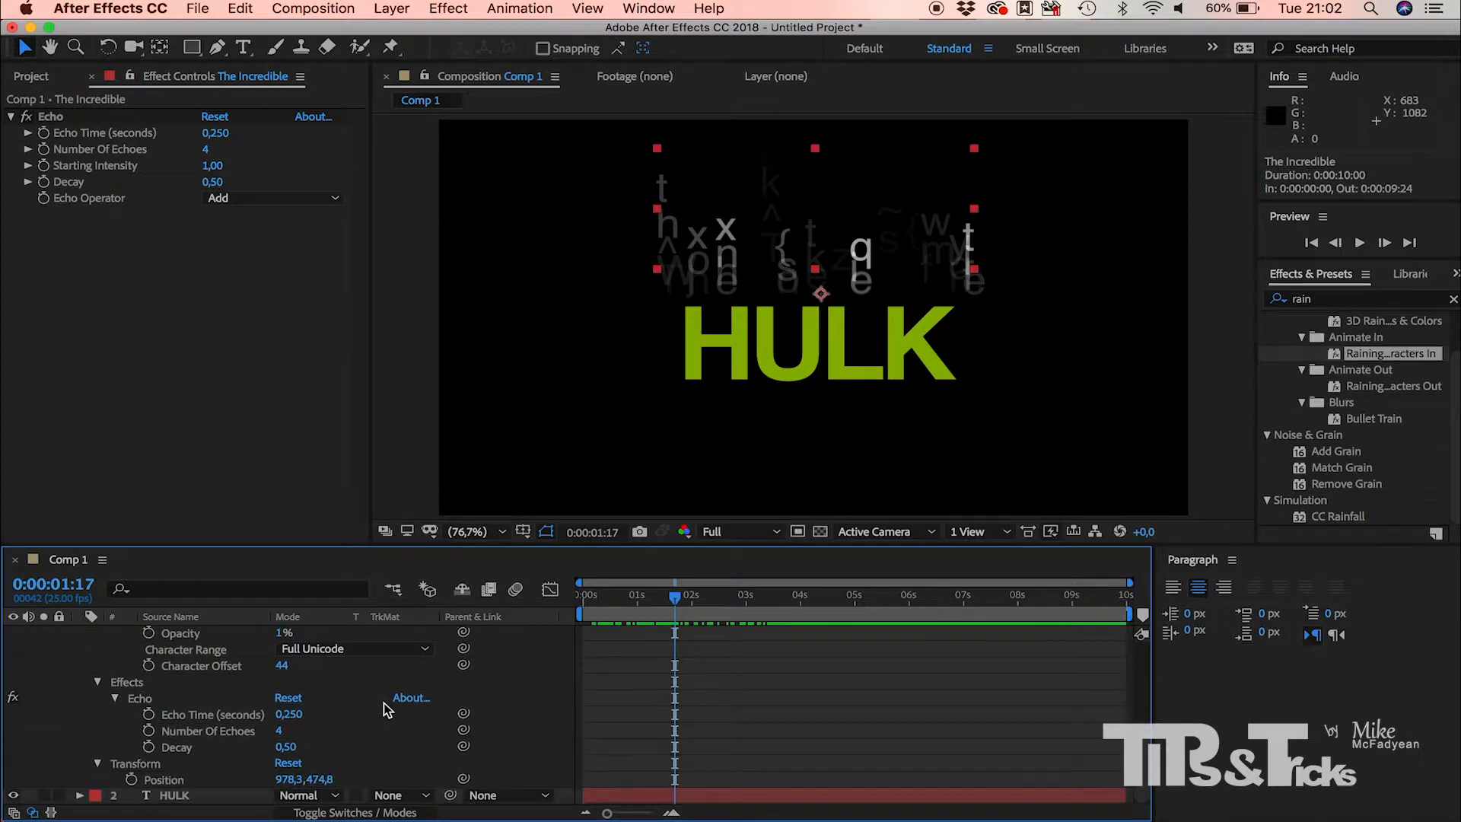
pyautogui.scroll(8, 383, 701)
pyautogui.scroll(-4, 383, 701)
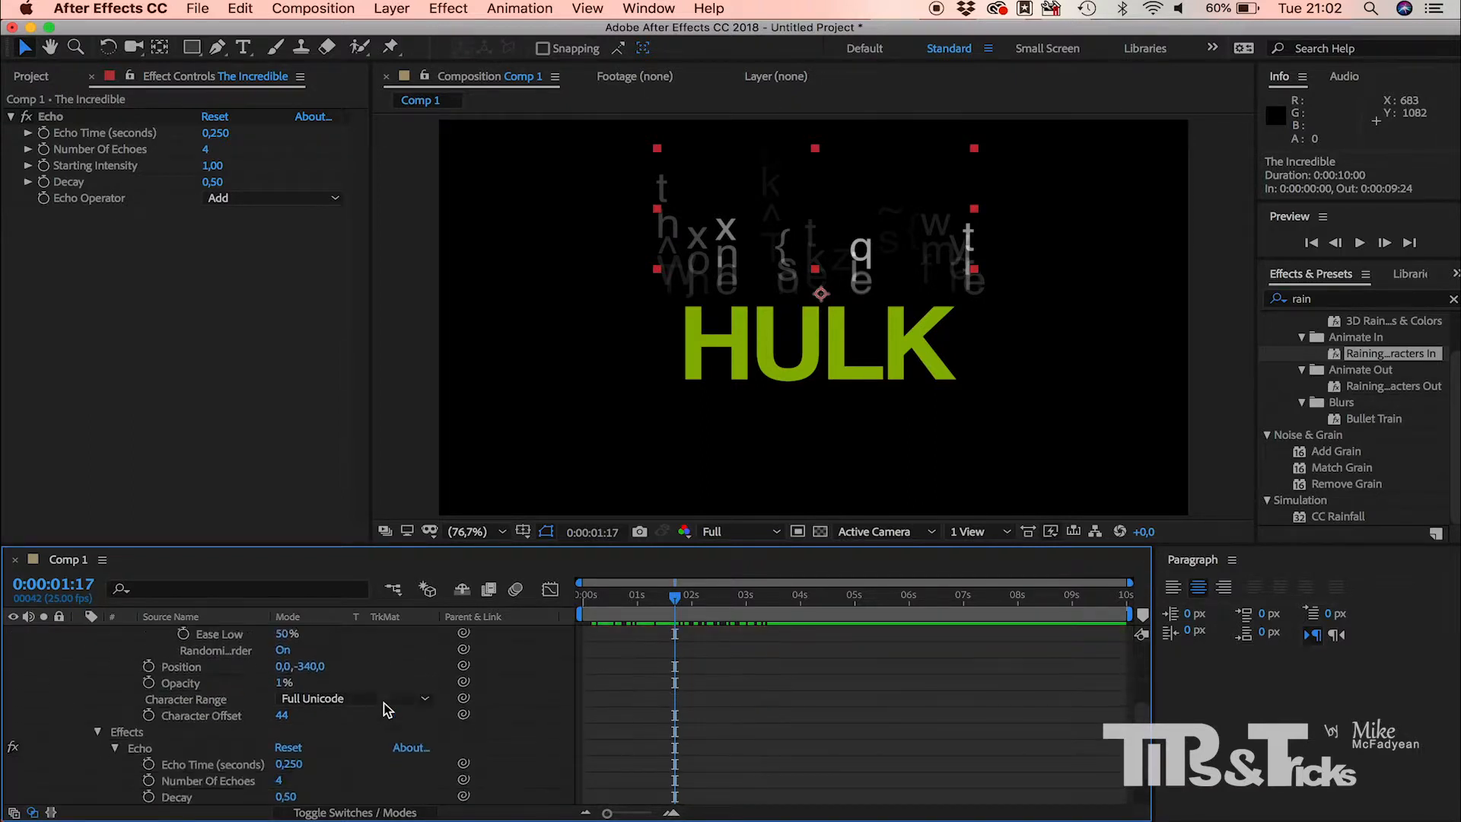
pyautogui.scroll(-3, 384, 702)
pyautogui.scroll(8, 384, 701)
pyautogui.scroll(-6, 383, 702)
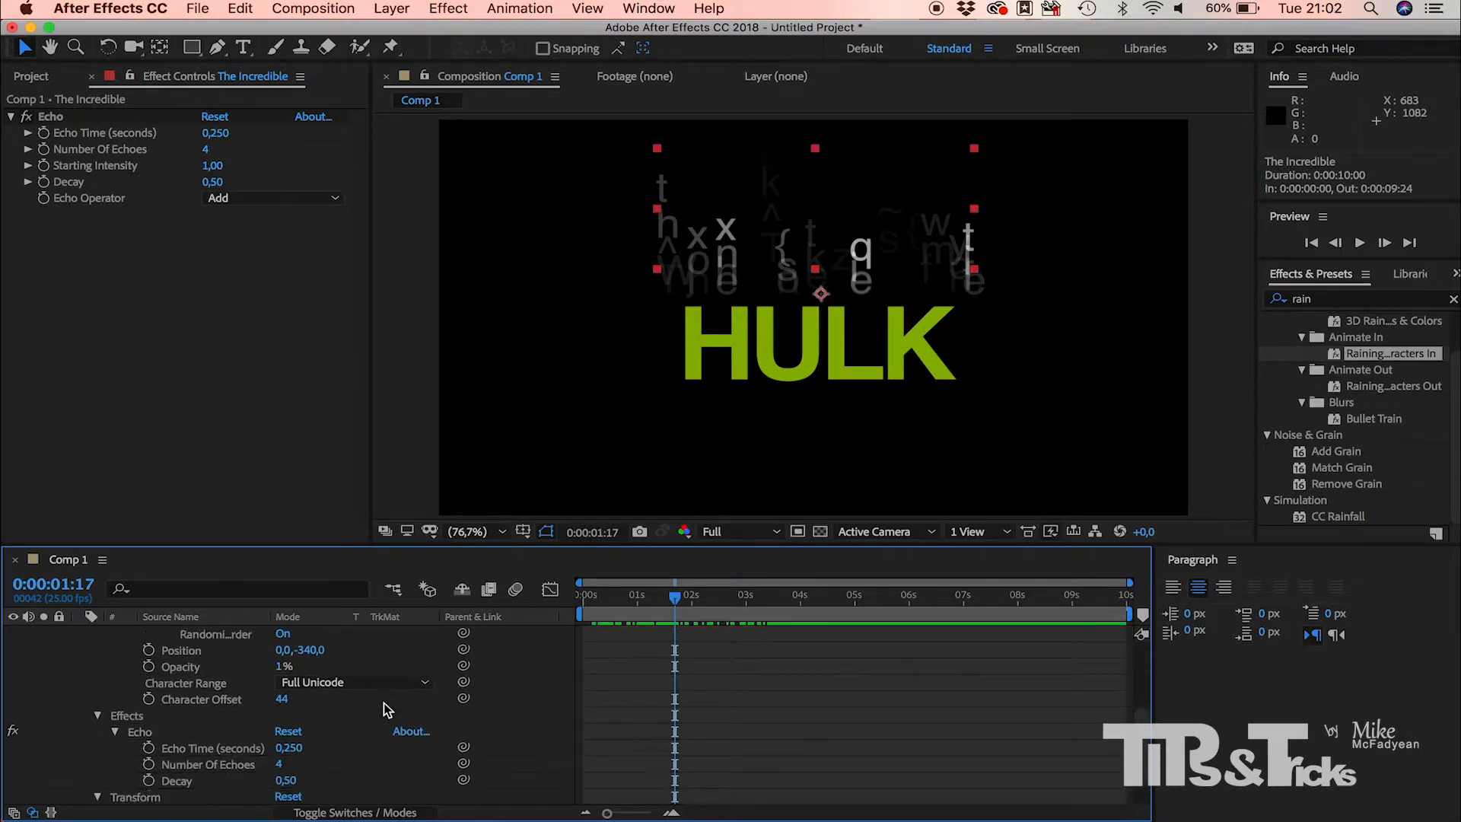
pyautogui.scroll(8, 384, 701)
pyautogui.scroll(-8, 384, 701)
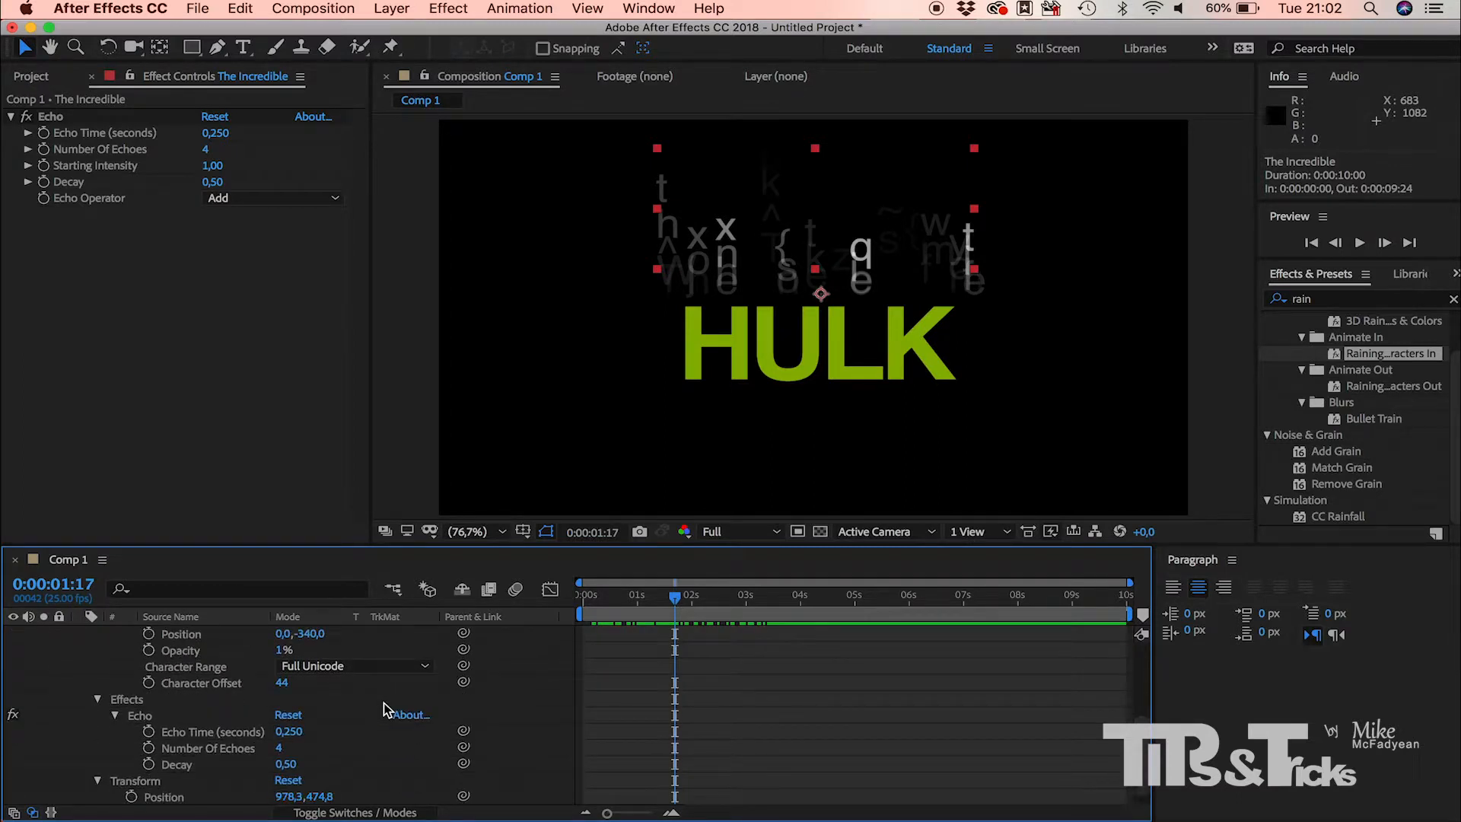
pyautogui.scroll(8, 384, 701)
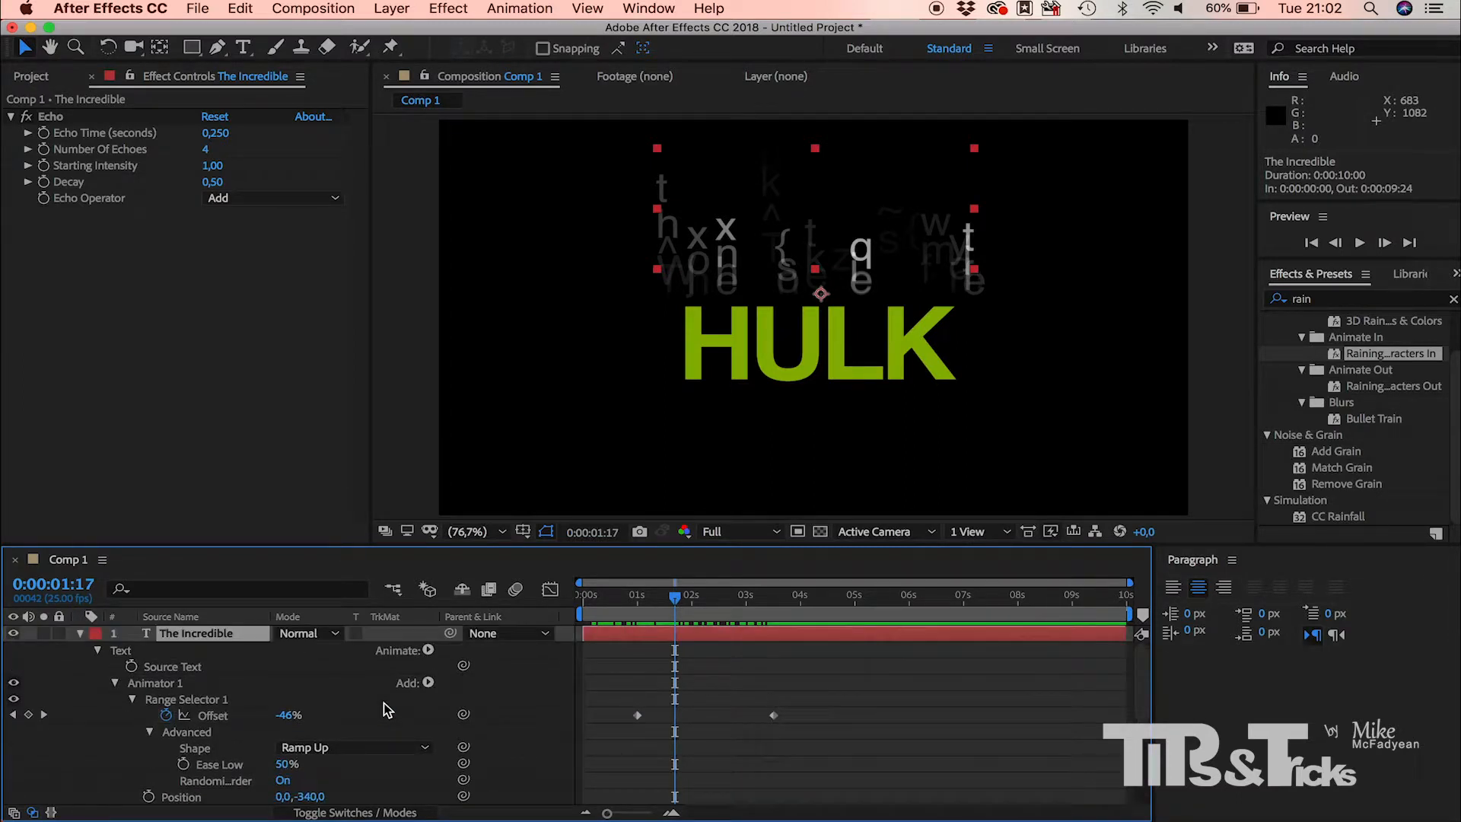
pyautogui.click(81, 634)
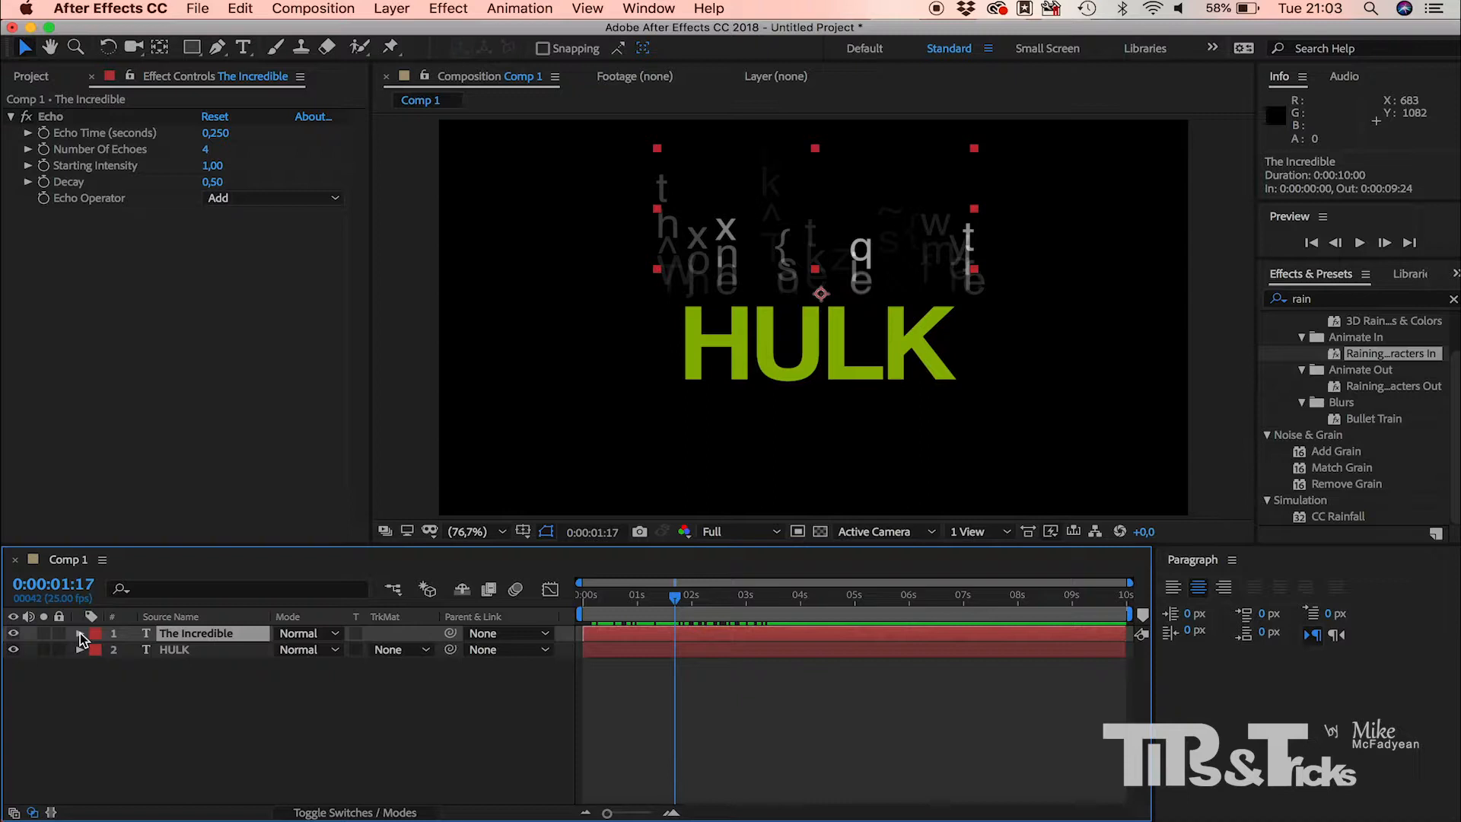
# Step: At 0:00:01:23, add a Position text animator to the HULK layer and set its position to 0, 368 to lower the letters
pyautogui.moveTo(674, 599)
pyautogui.mouseDown()
pyautogui.moveTo(628, 601)
pyautogui.moveTo(694, 614)
pyautogui.mouseUp()
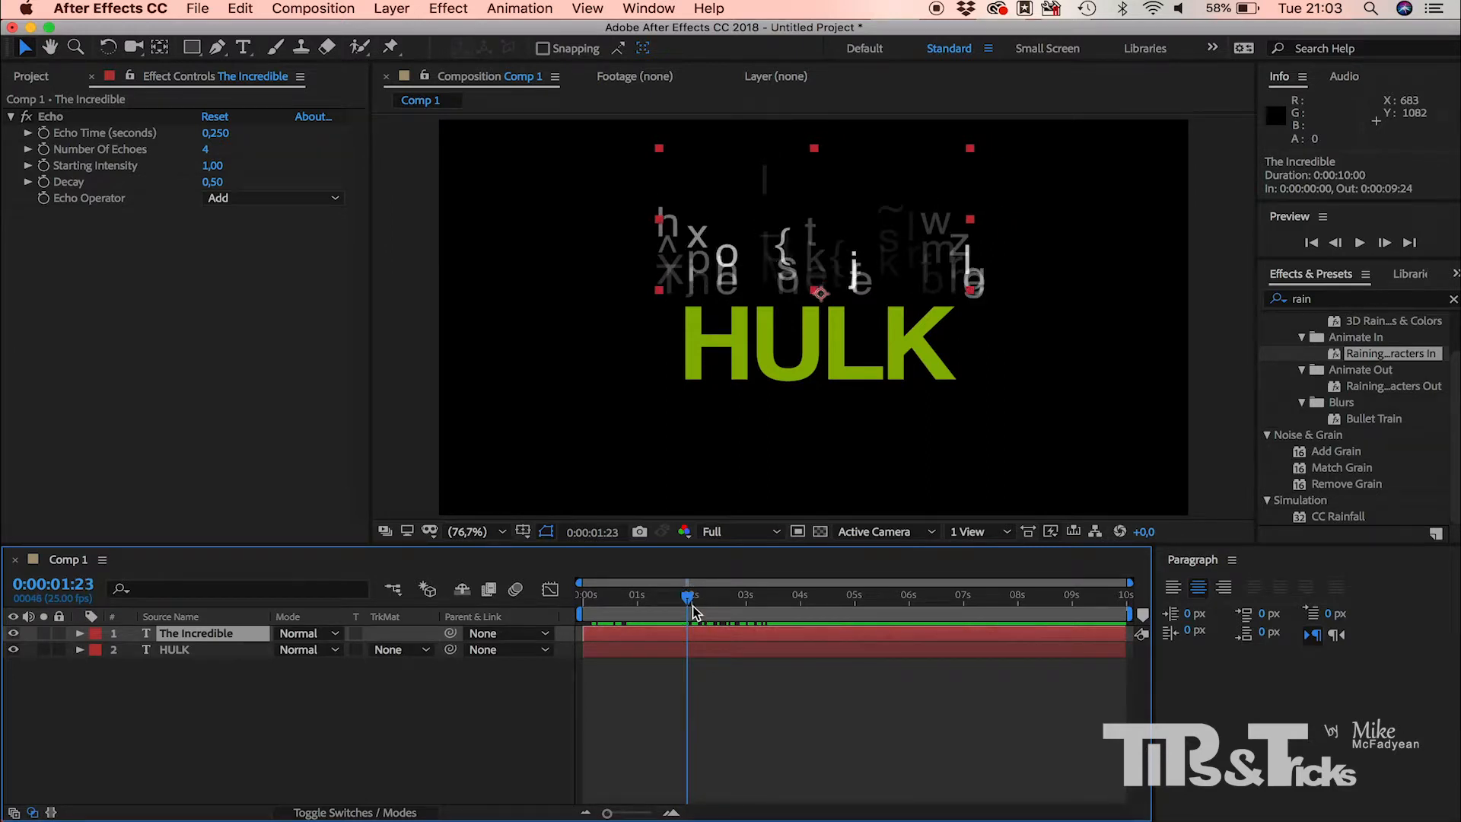
pyautogui.click(190, 652)
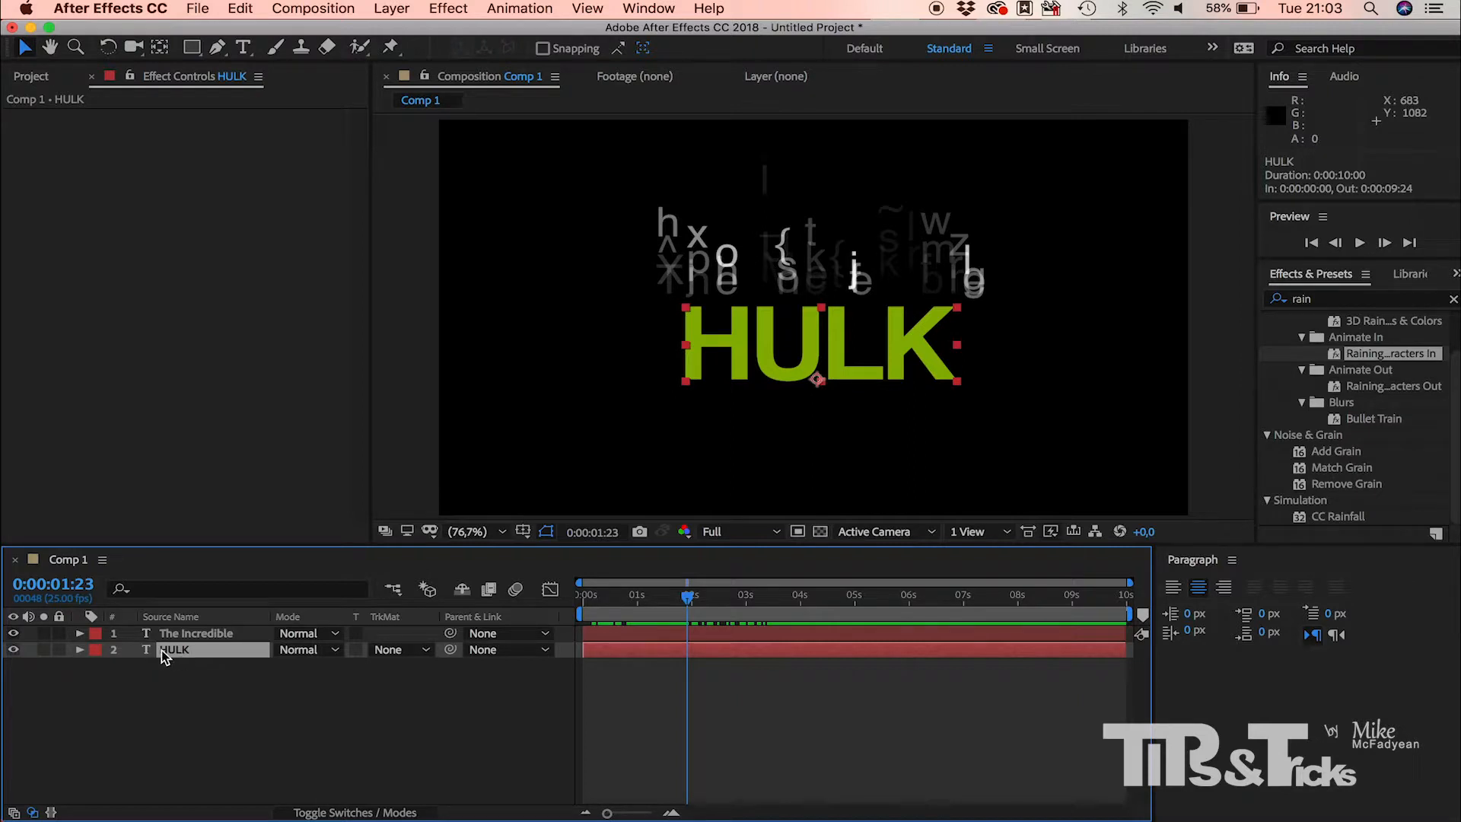
pyautogui.click(80, 650)
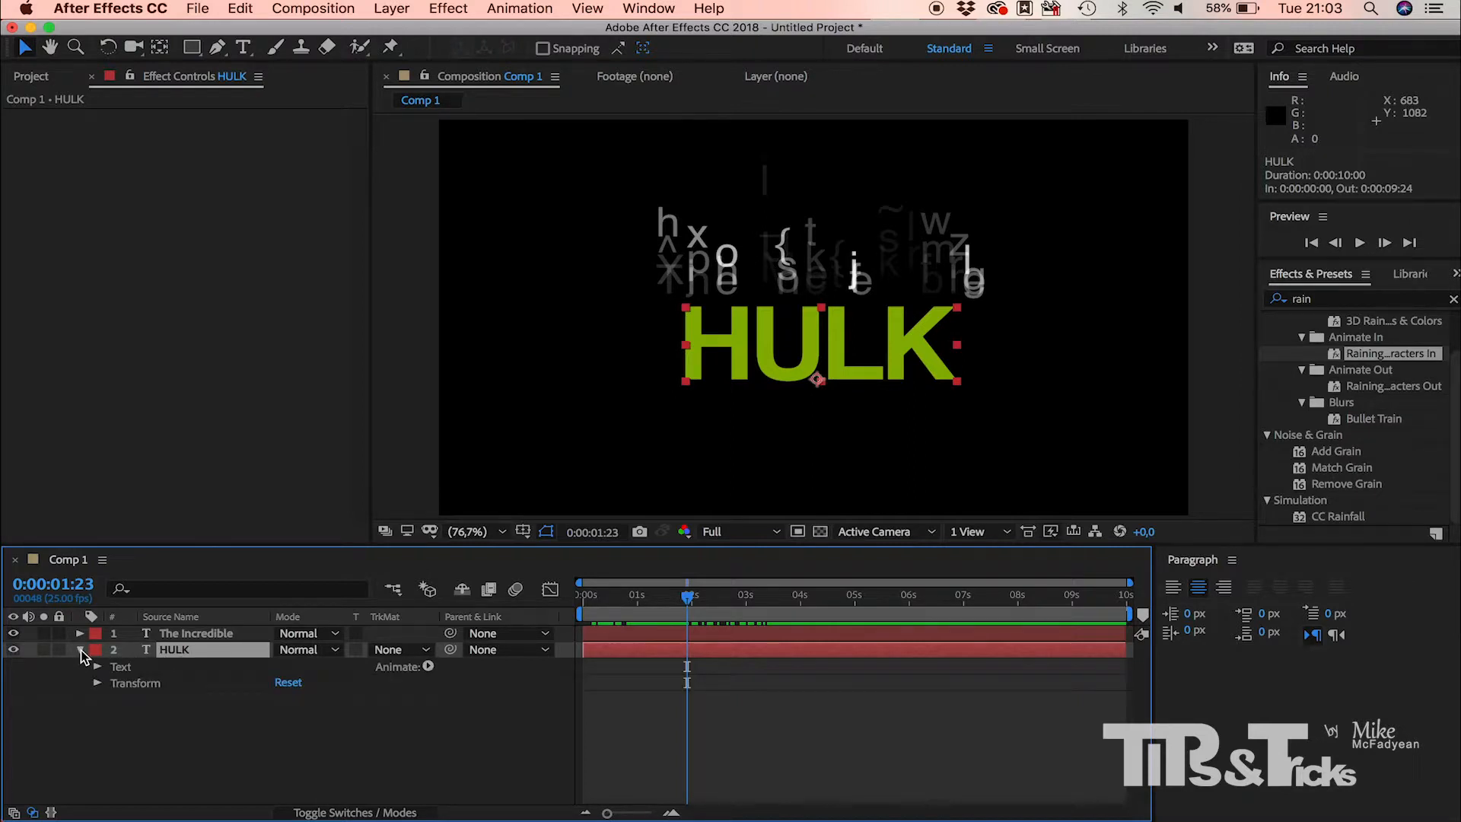
pyautogui.click(123, 668)
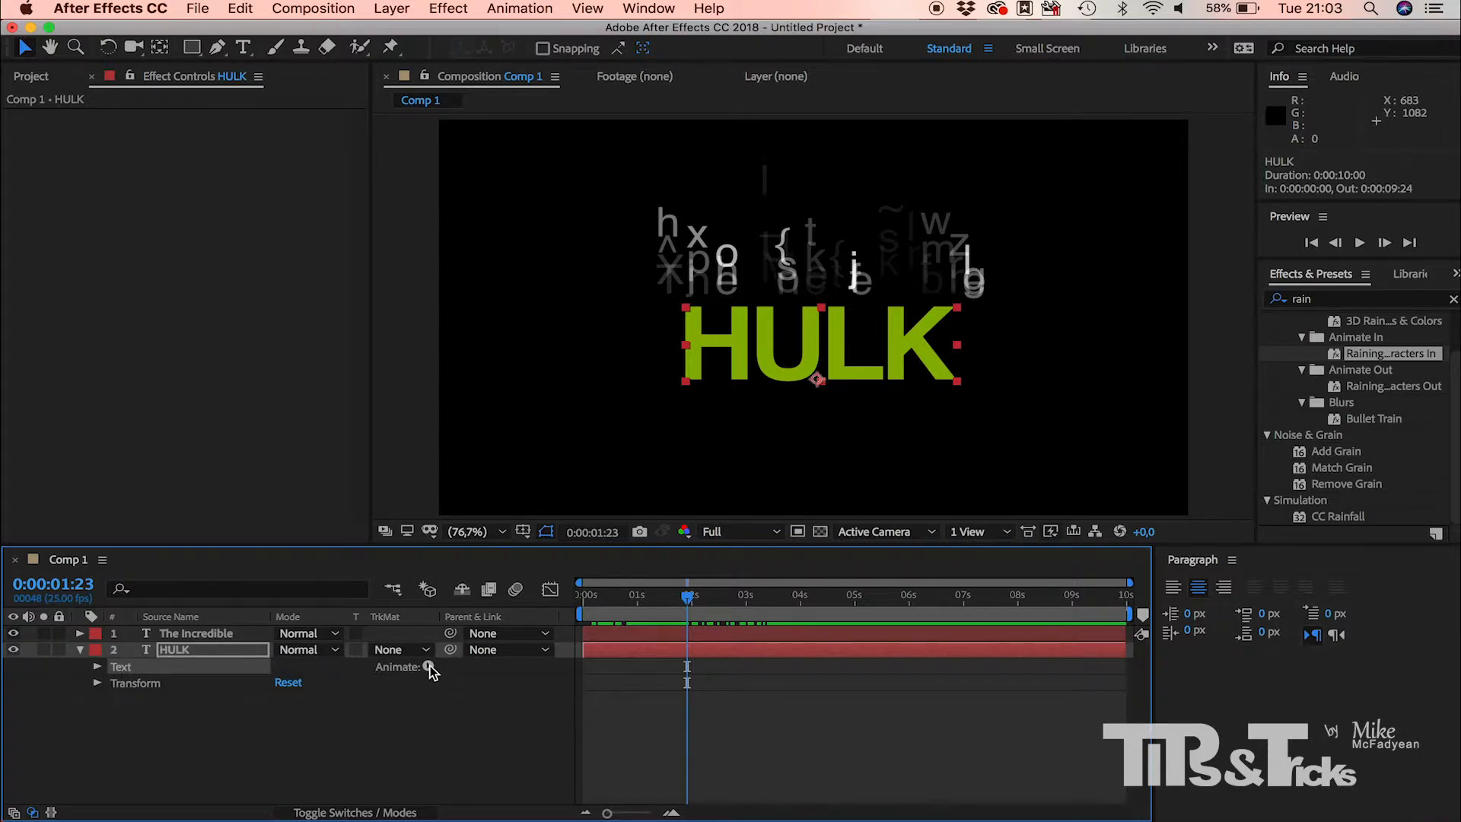
pyautogui.click(429, 667)
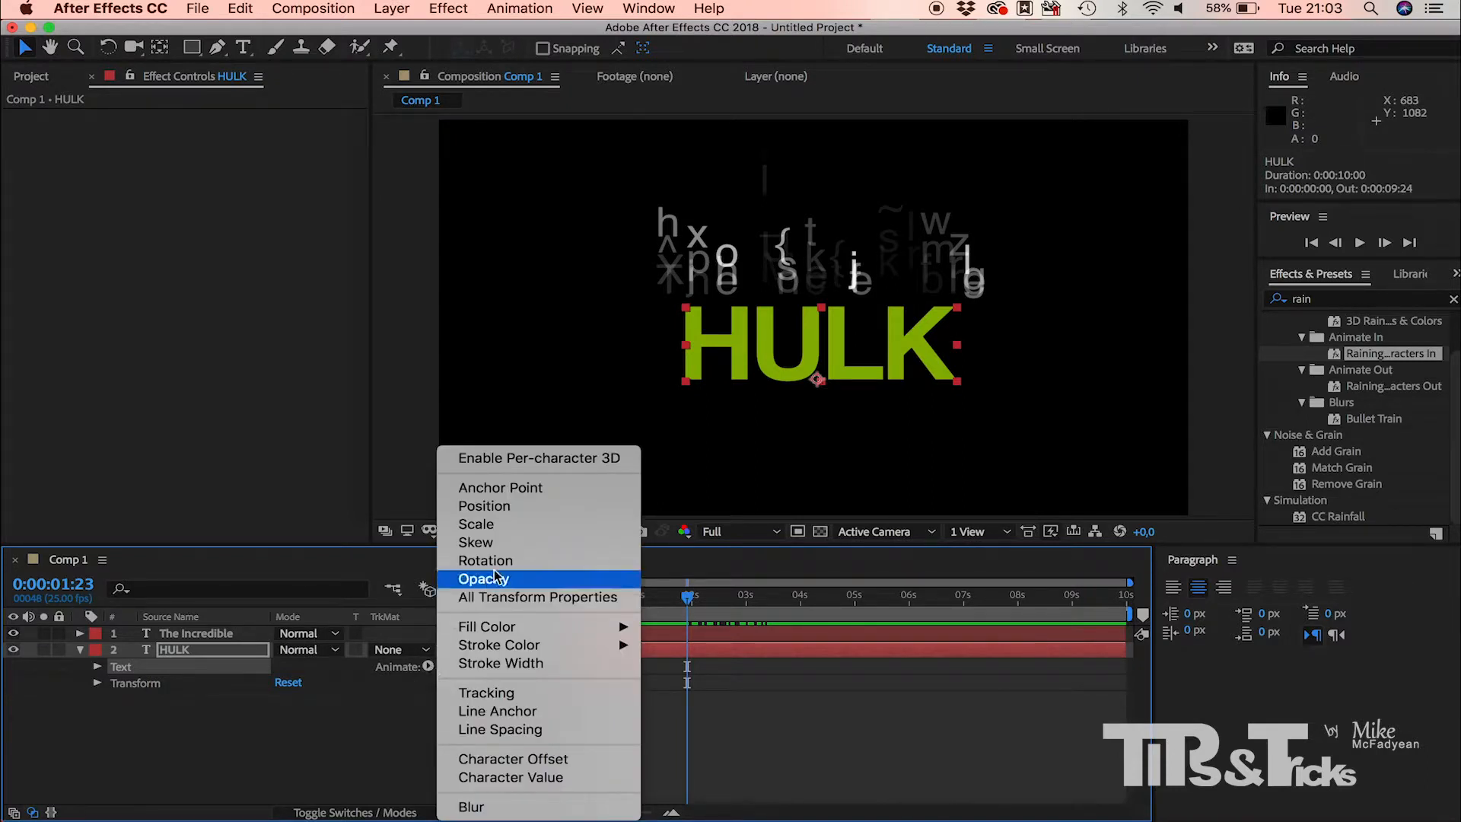
pyautogui.click(507, 515)
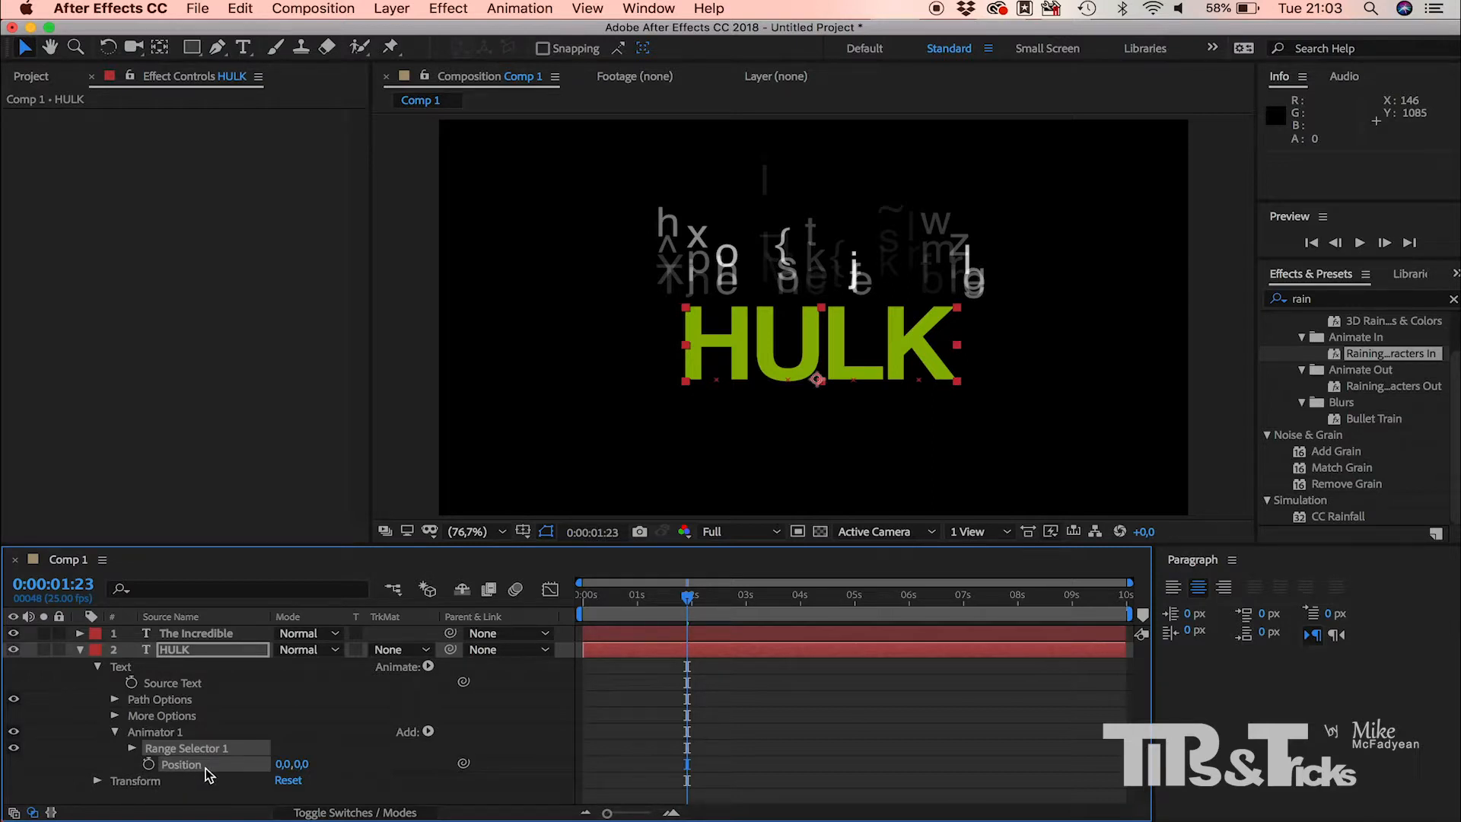
pyautogui.click(303, 766)
pyautogui.moveTo(303, 766); pyautogui.dragTo(653, 791)
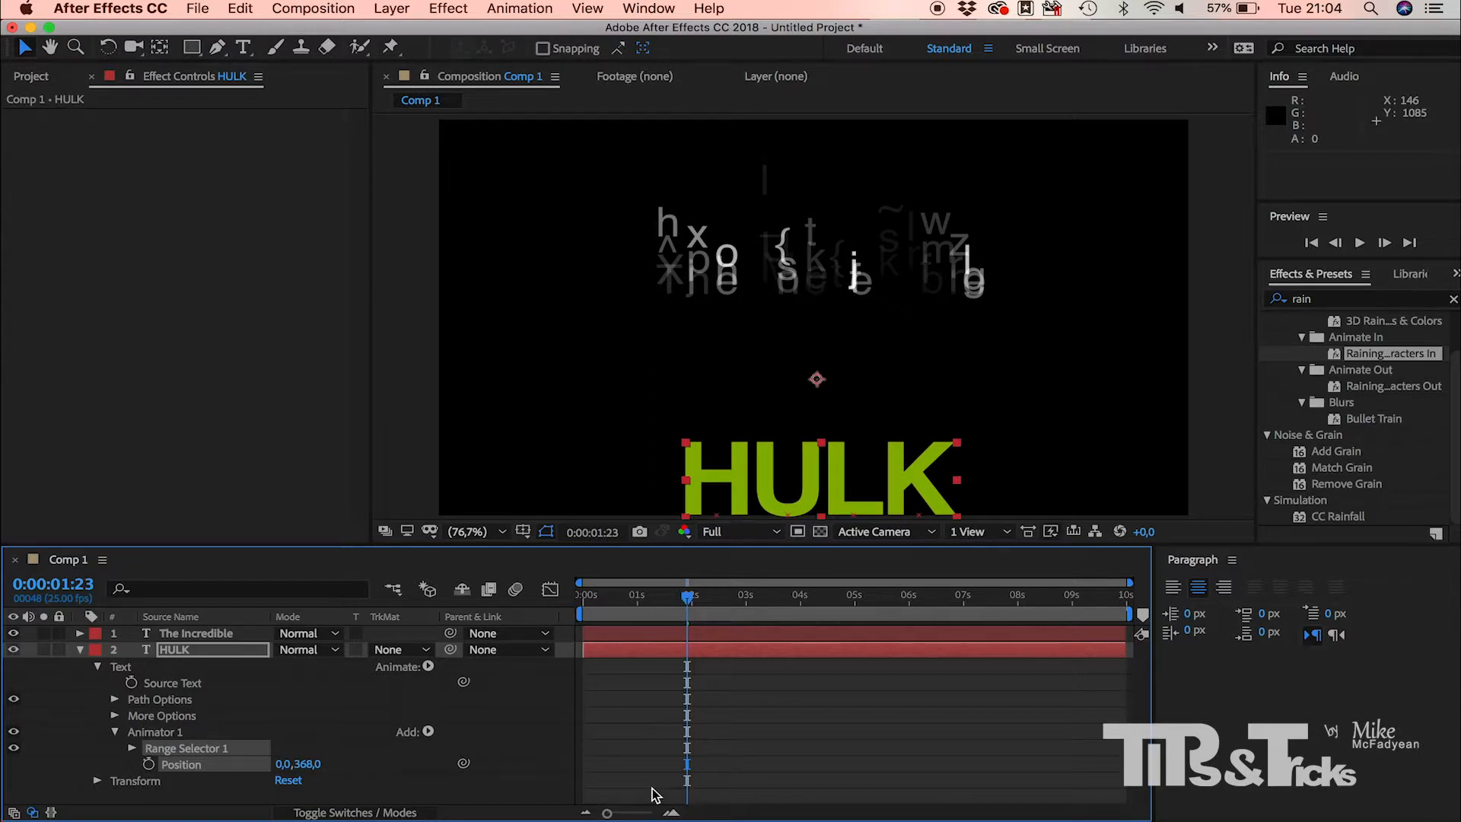
# Step: Keyframe Range Selector 1's Start from 0% at 0:00:01:23 to 100% at 0:00:05:00, and scrub back to 0:00:03:13 to preview HULK
pyautogui.click(133, 748)
pyautogui.scroll(-2, 134, 748)
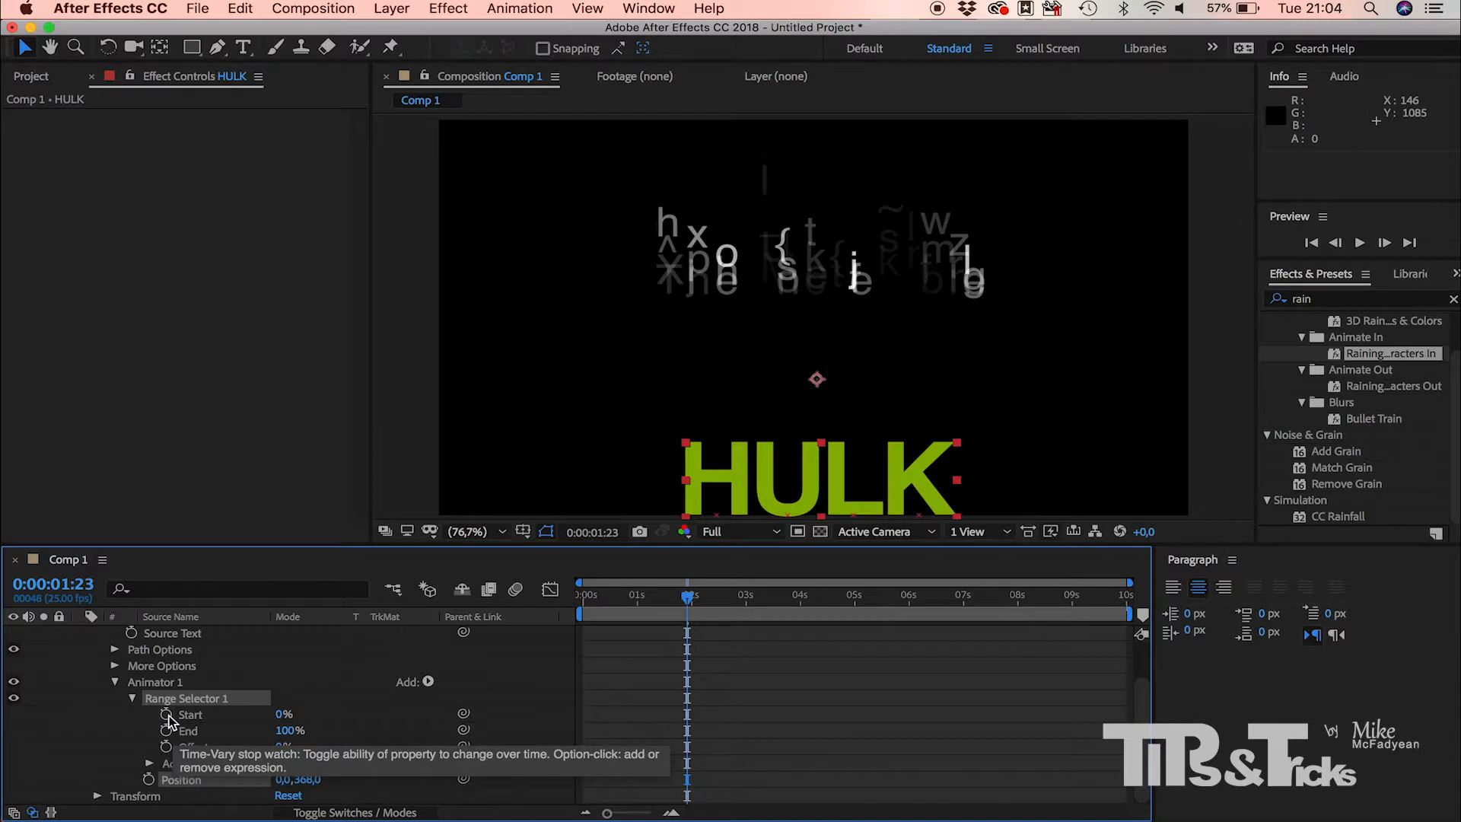
pyautogui.click(165, 715)
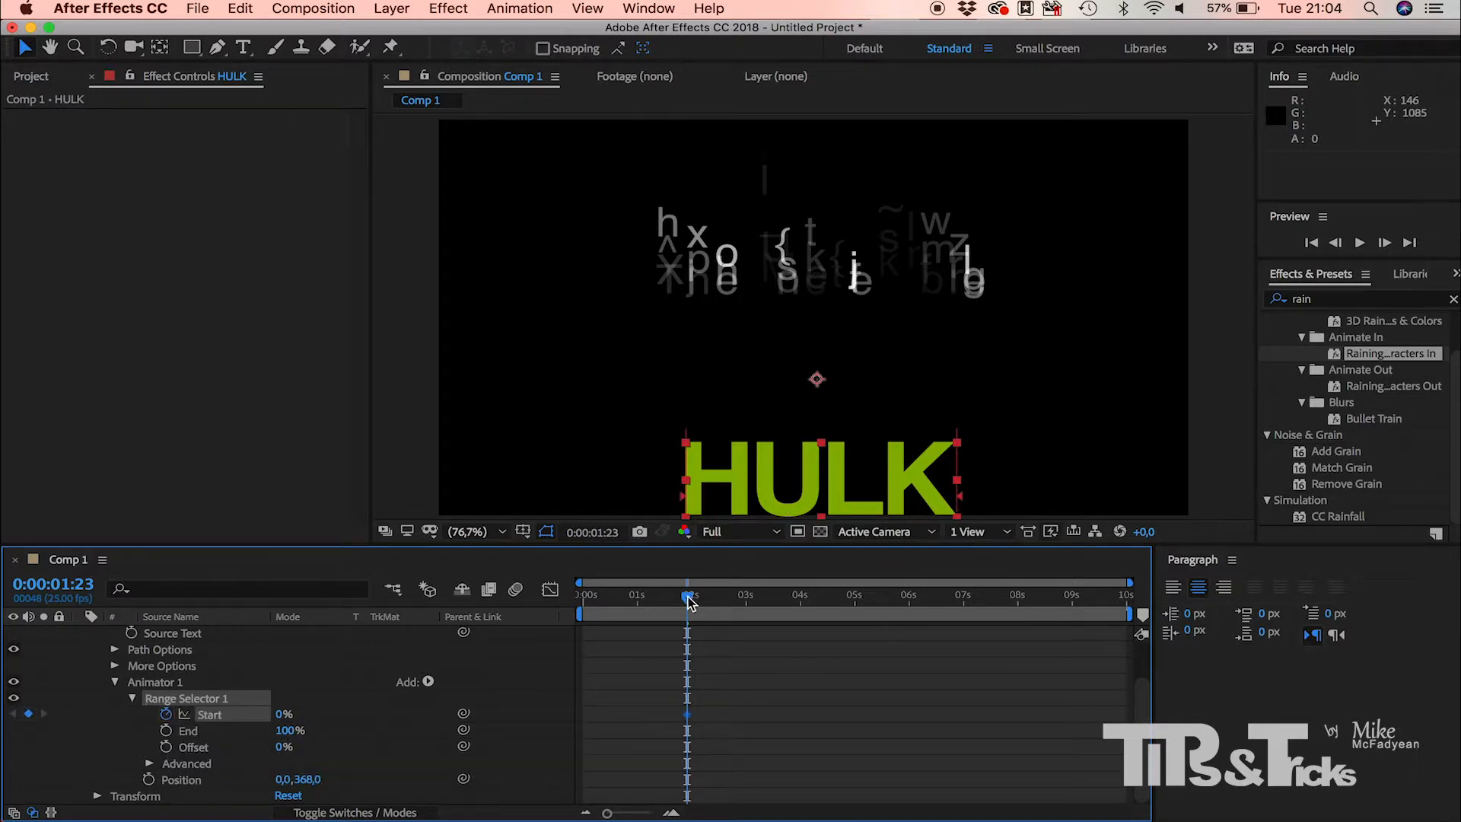
pyautogui.moveTo(689, 601); pyautogui.dragTo(855, 606)
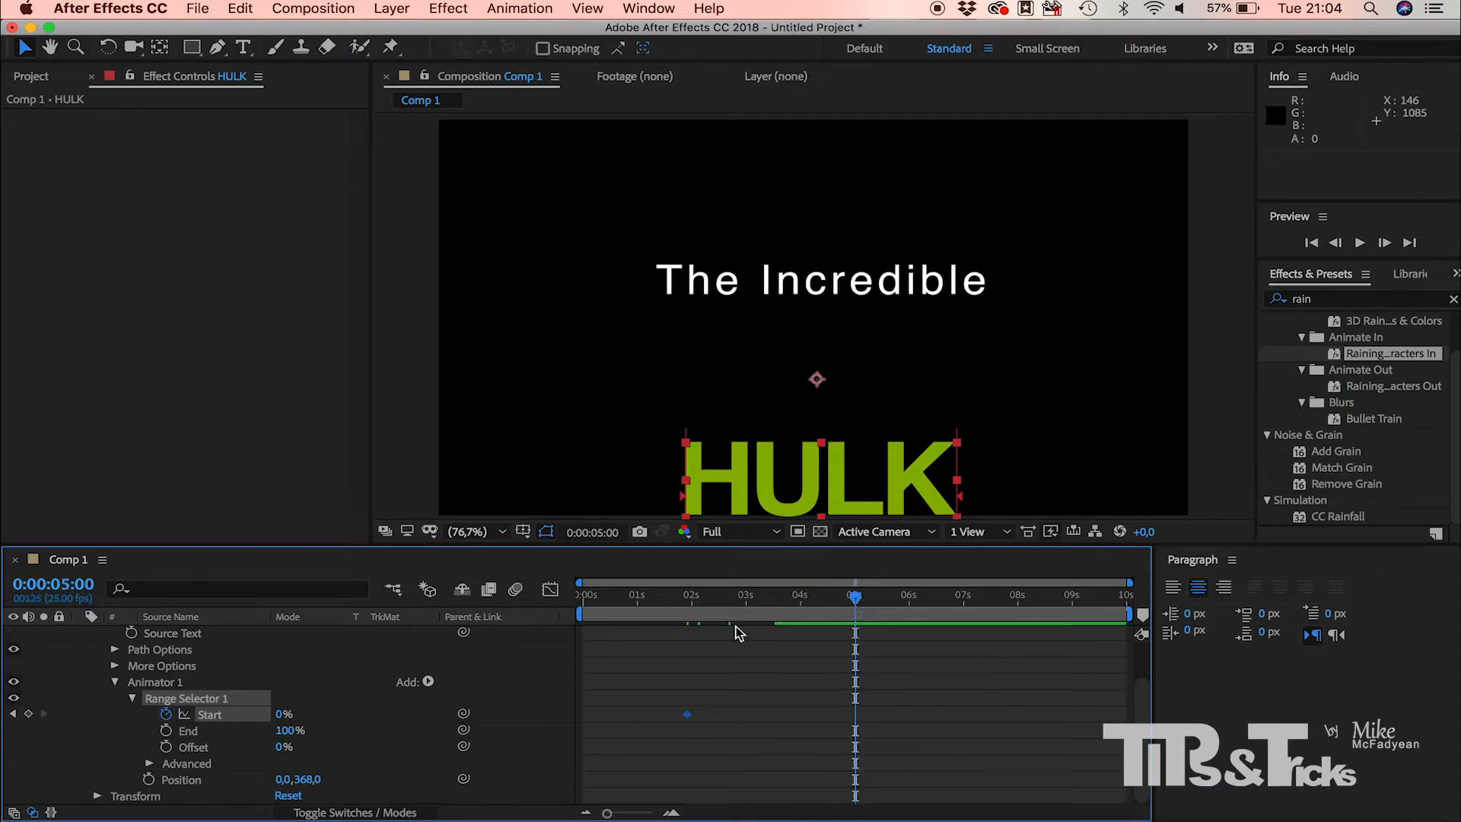
pyautogui.moveTo(278, 717); pyautogui.dragTo(511, 753)
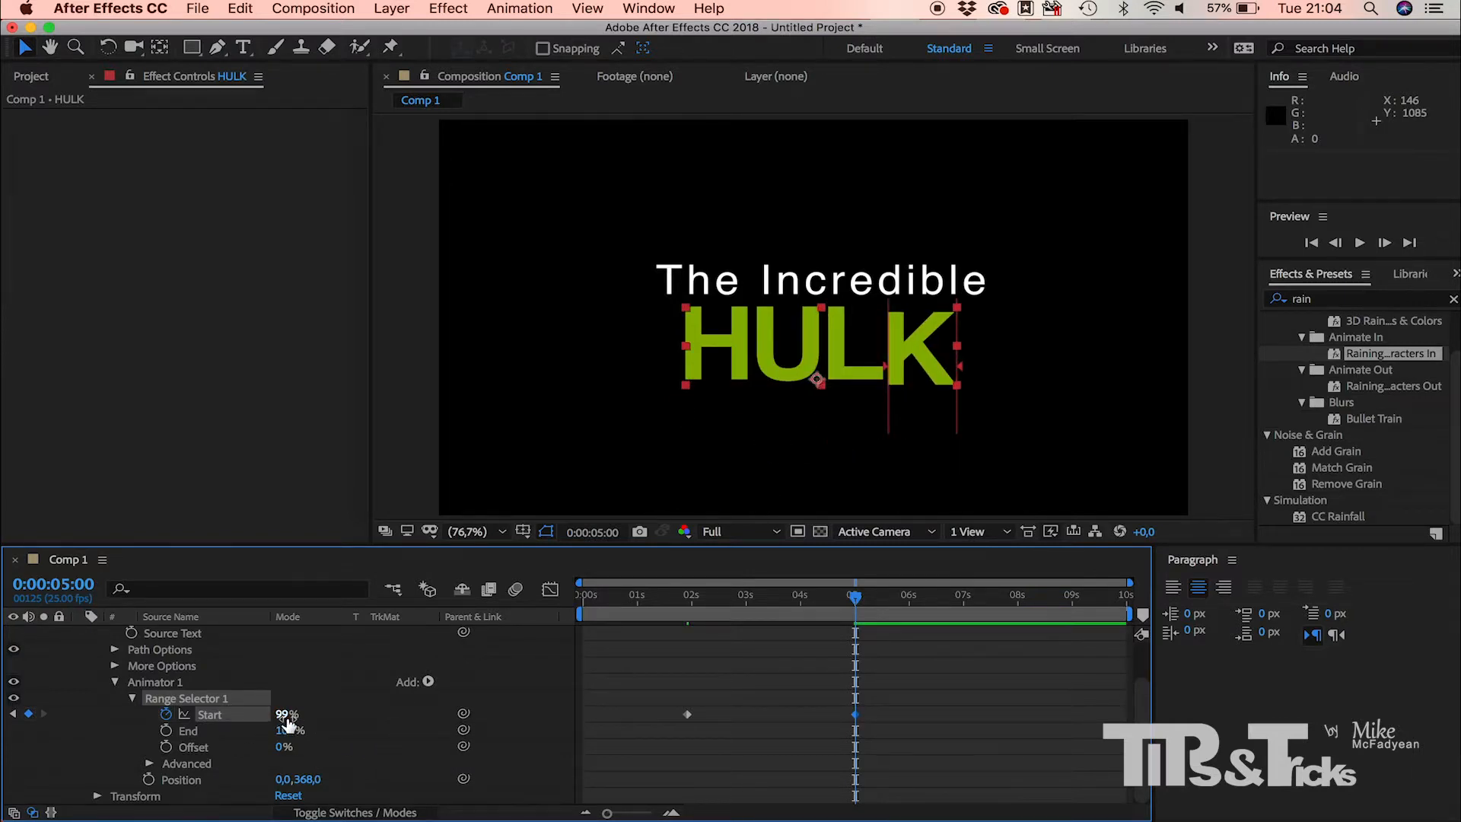
pyautogui.moveTo(287, 721); pyautogui.dragTo(290, 719)
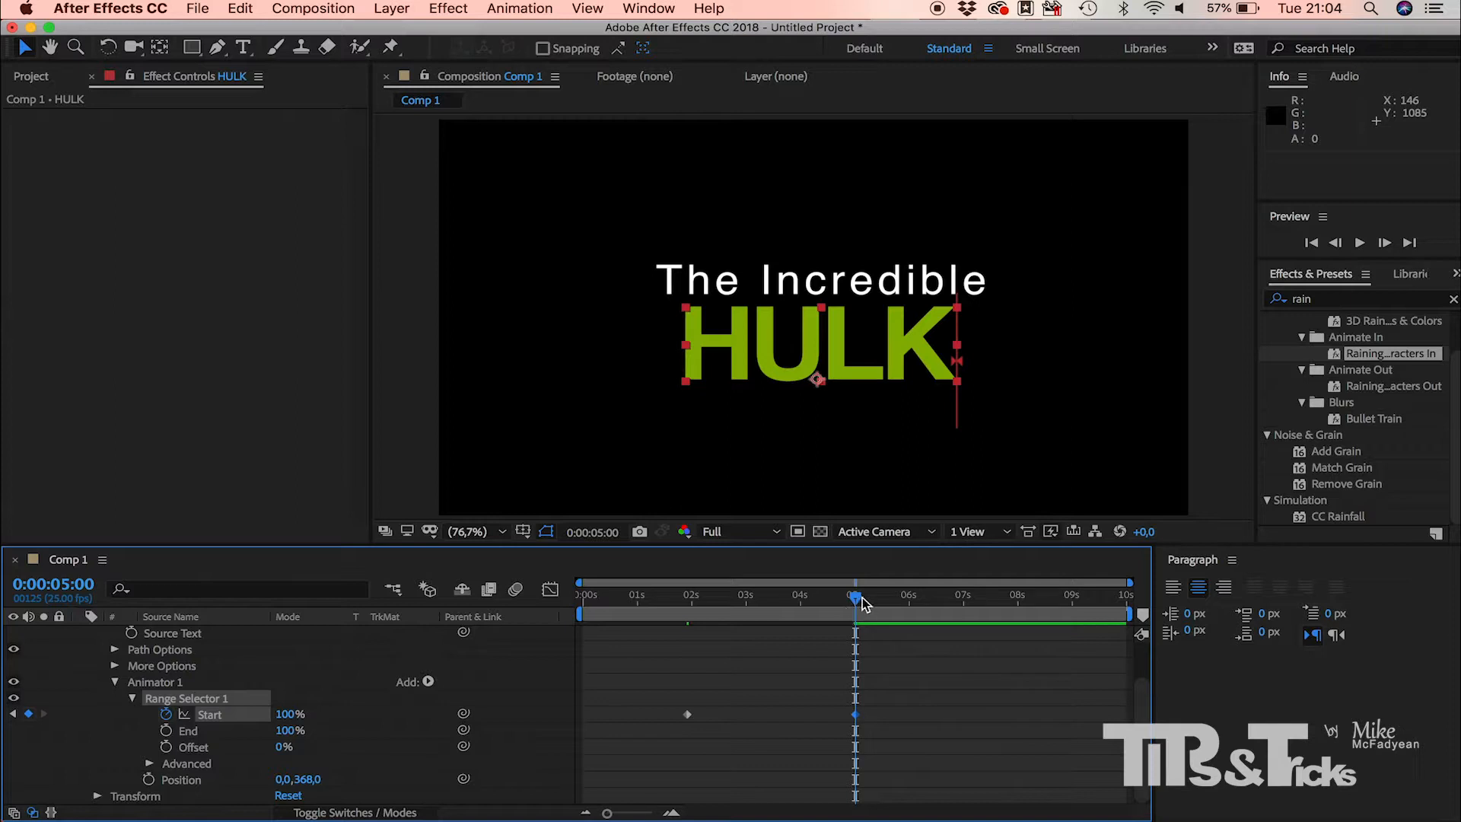
pyautogui.moveTo(689, 724)
pyautogui.moveTo(854, 603); pyautogui.dragTo(773, 650)
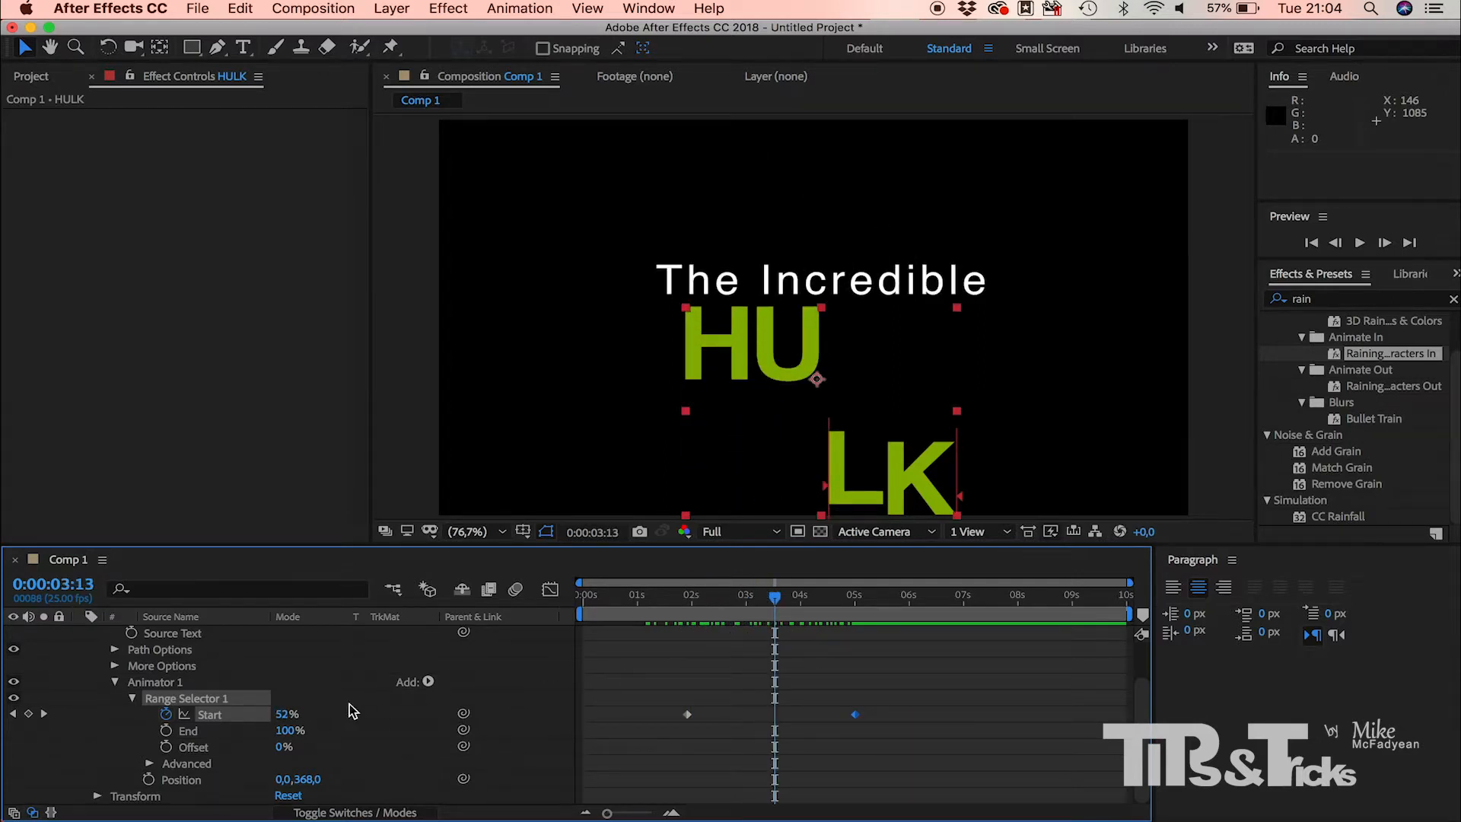
# Step: Add an Opacity property to Animator 1 on the HULK layer, set it to 0%, and scrub back to 0:00:02:03
pyautogui.click(429, 682)
pyautogui.moveTo(477, 684)
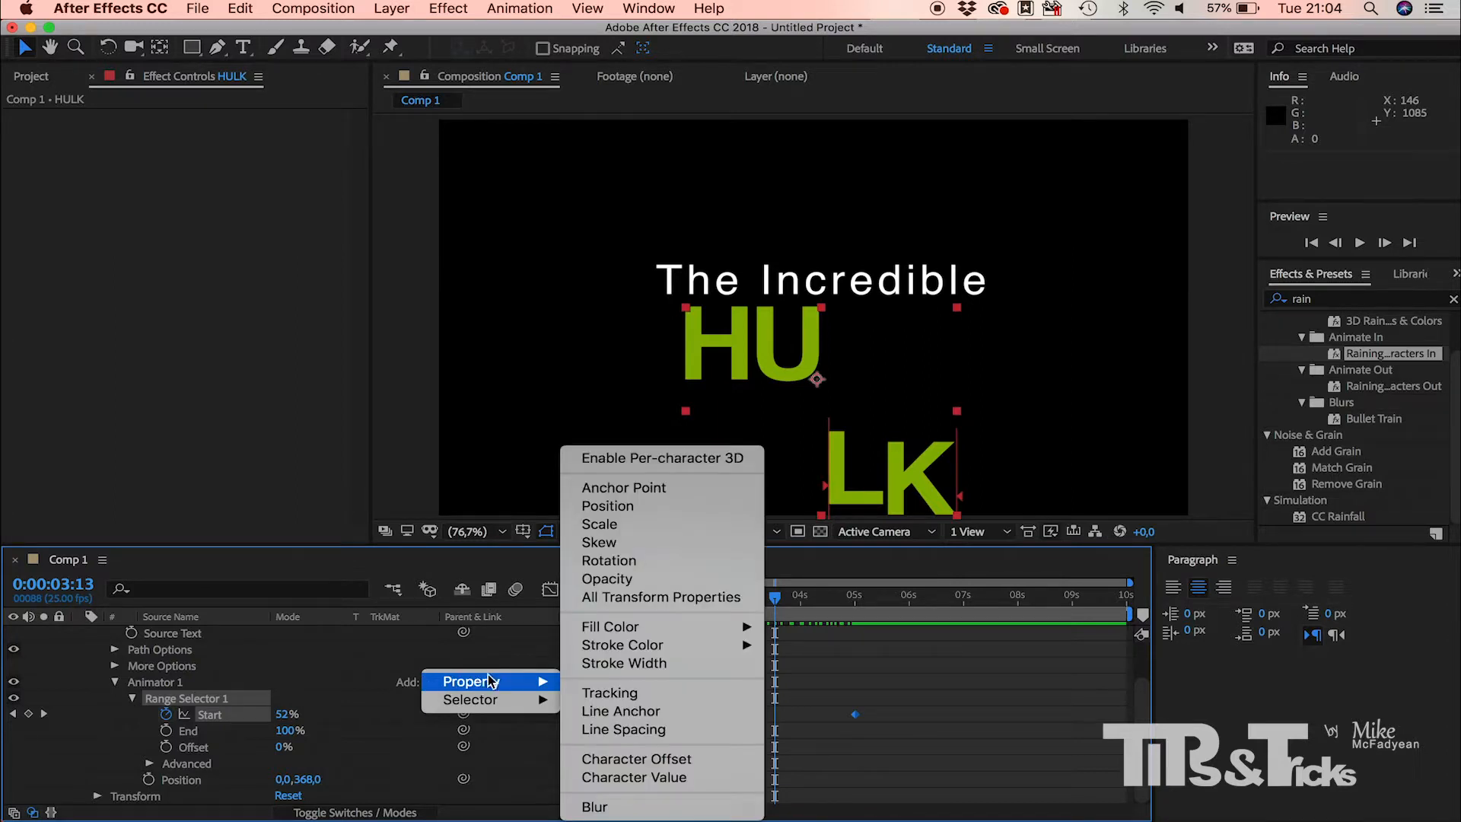
pyautogui.click(662, 578)
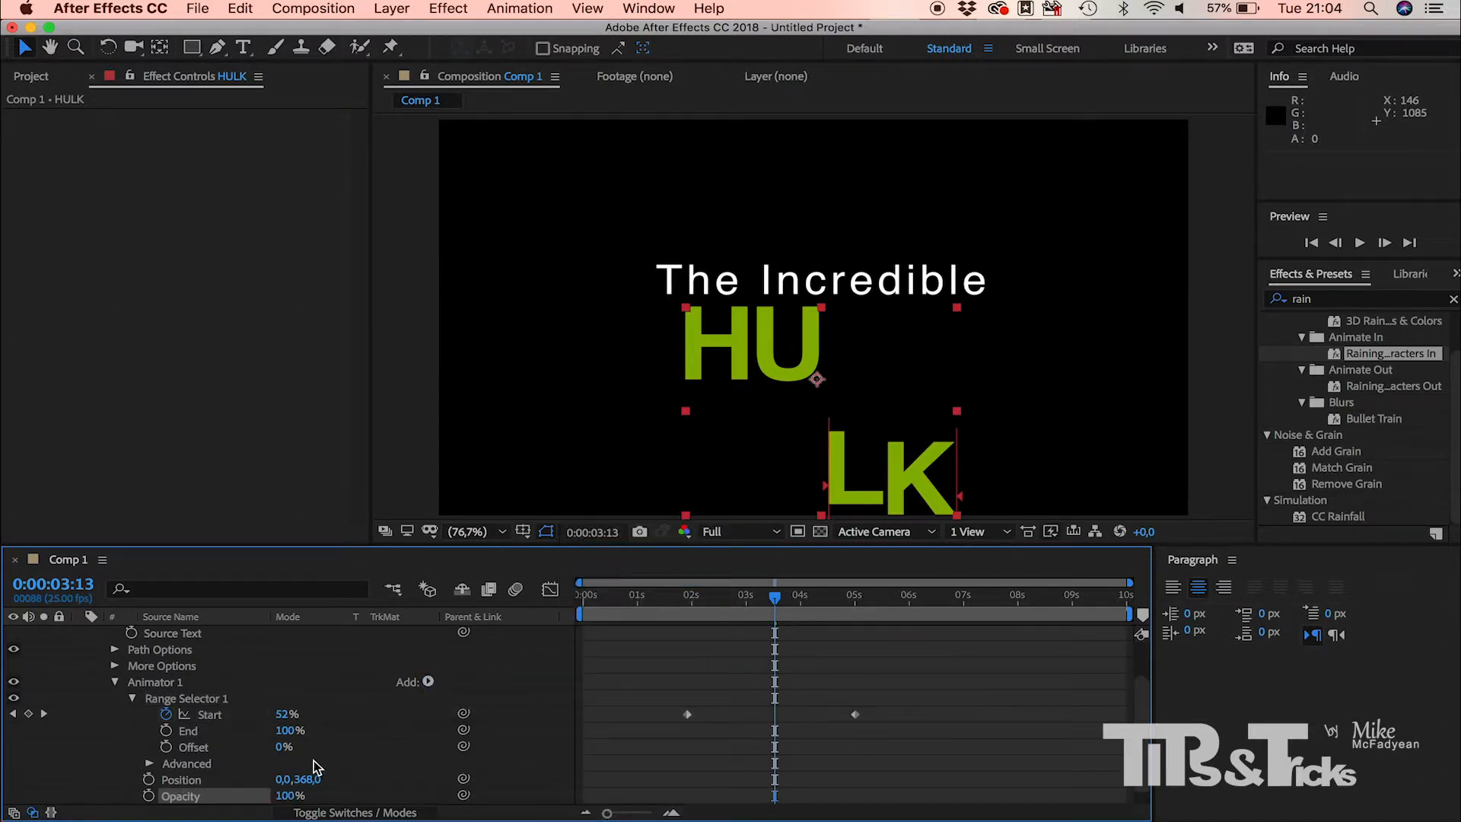
pyautogui.click(286, 795)
pyautogui.write('0')
pyautogui.press('Return')
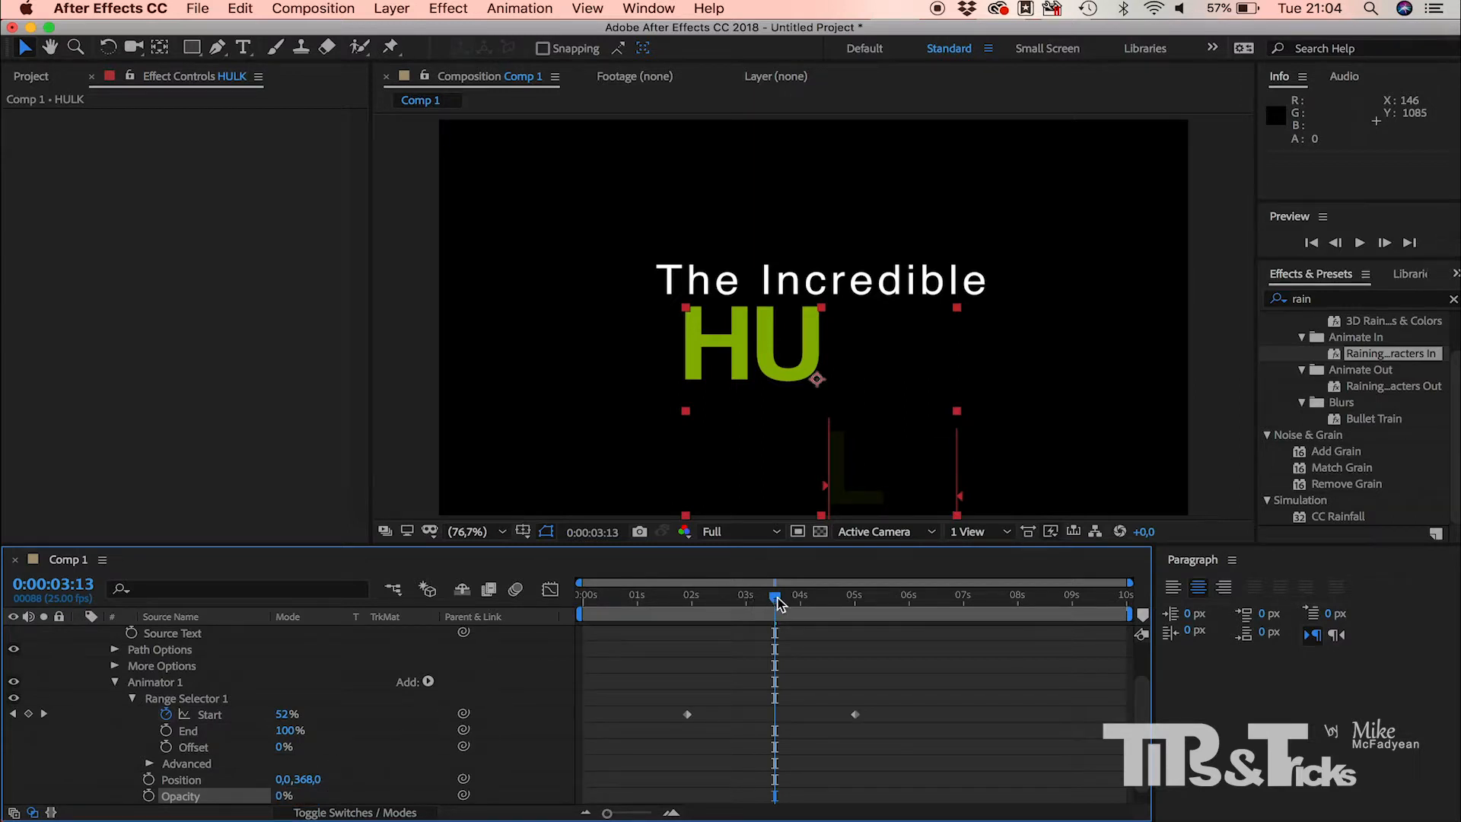
pyautogui.moveTo(776, 601); pyautogui.dragTo(698, 626)
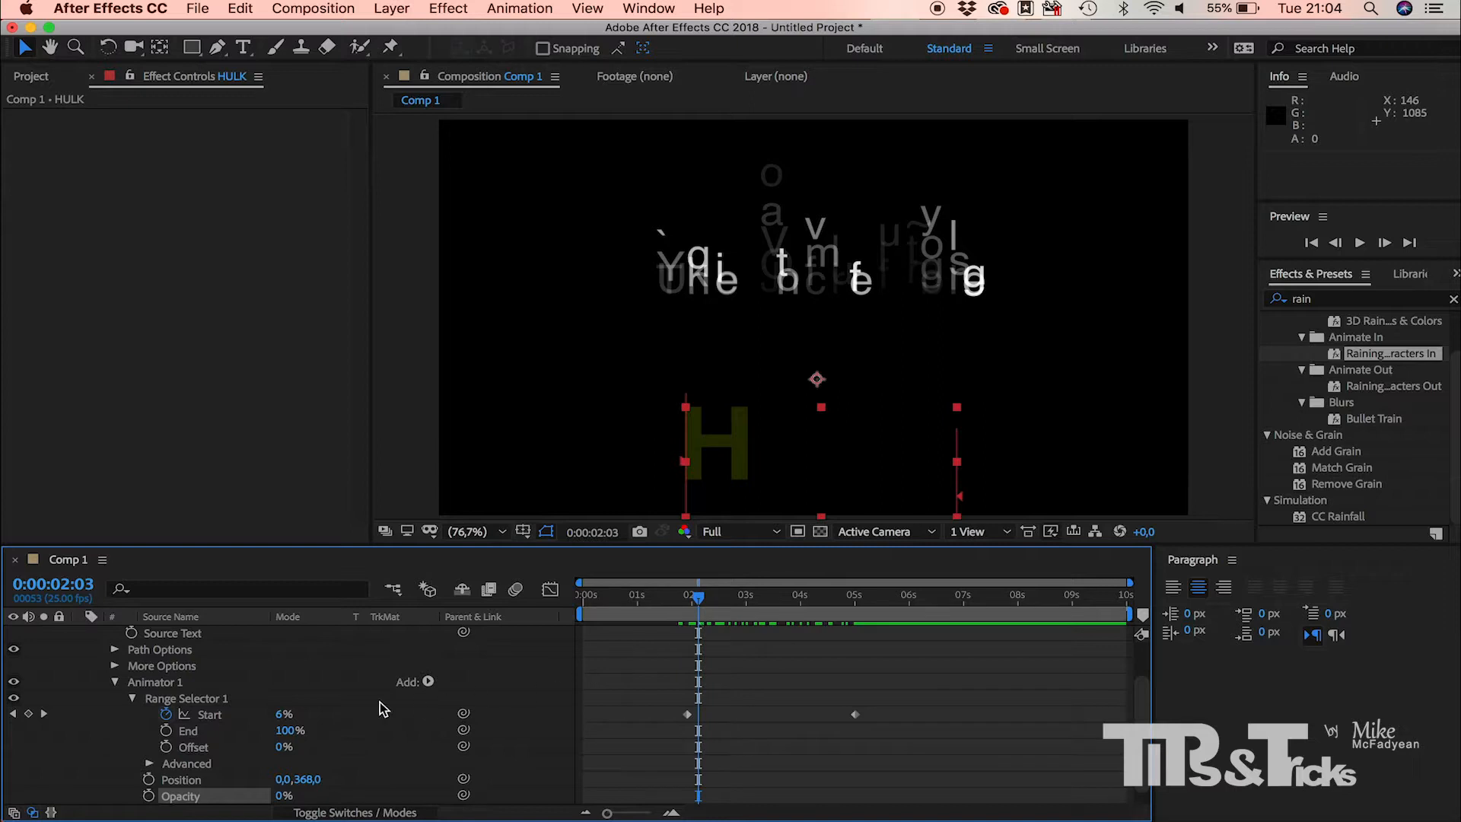
# Step: Add a Scale property to HULK's Animator 1, set it to 1000%, and preview the letters by scrubbing to 0:00:02:19
pyautogui.click(428, 681)
pyautogui.moveTo(547, 684)
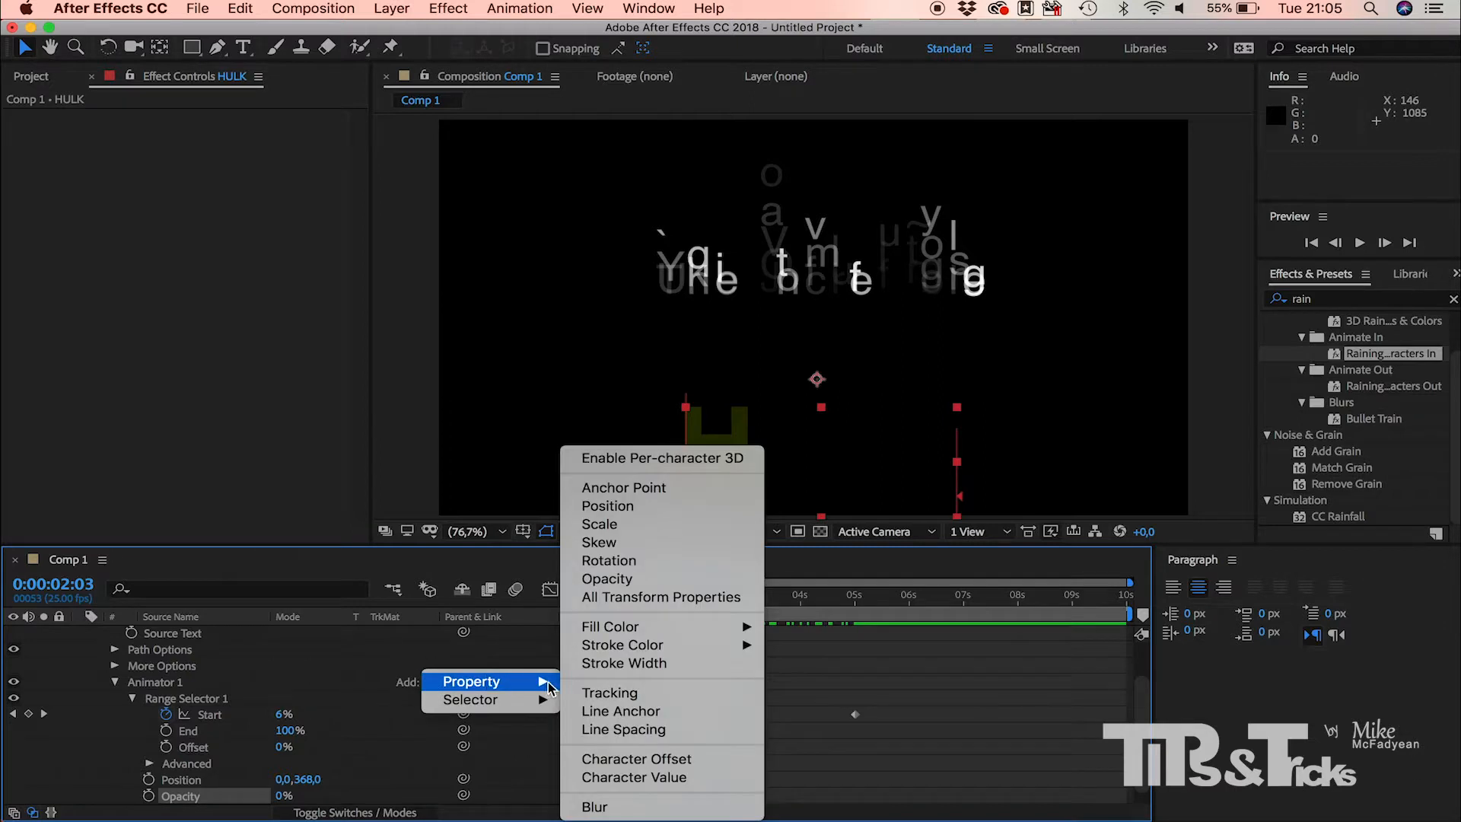
pyautogui.click(631, 523)
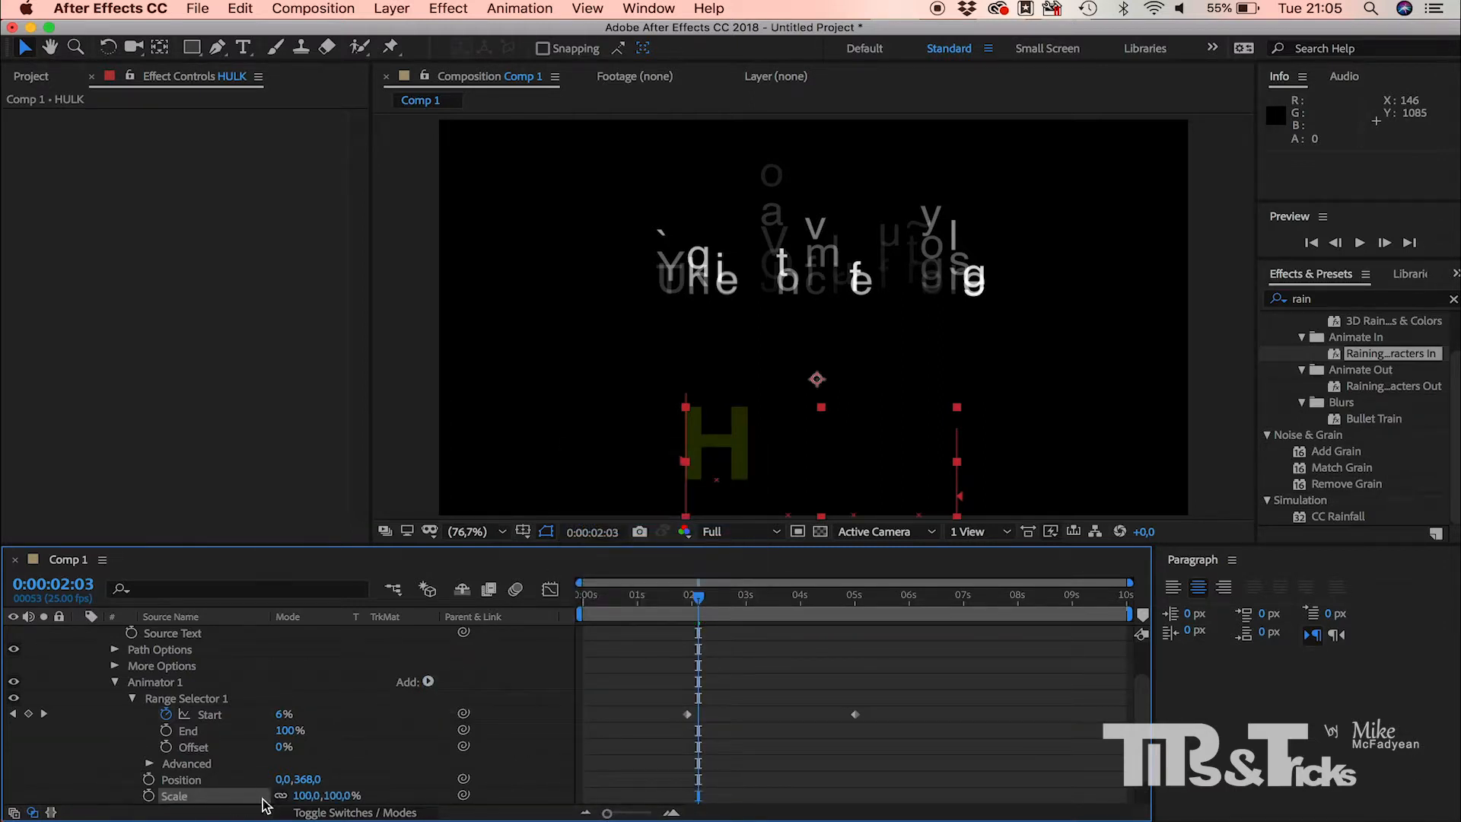
pyautogui.click(305, 795)
pyautogui.write('1')
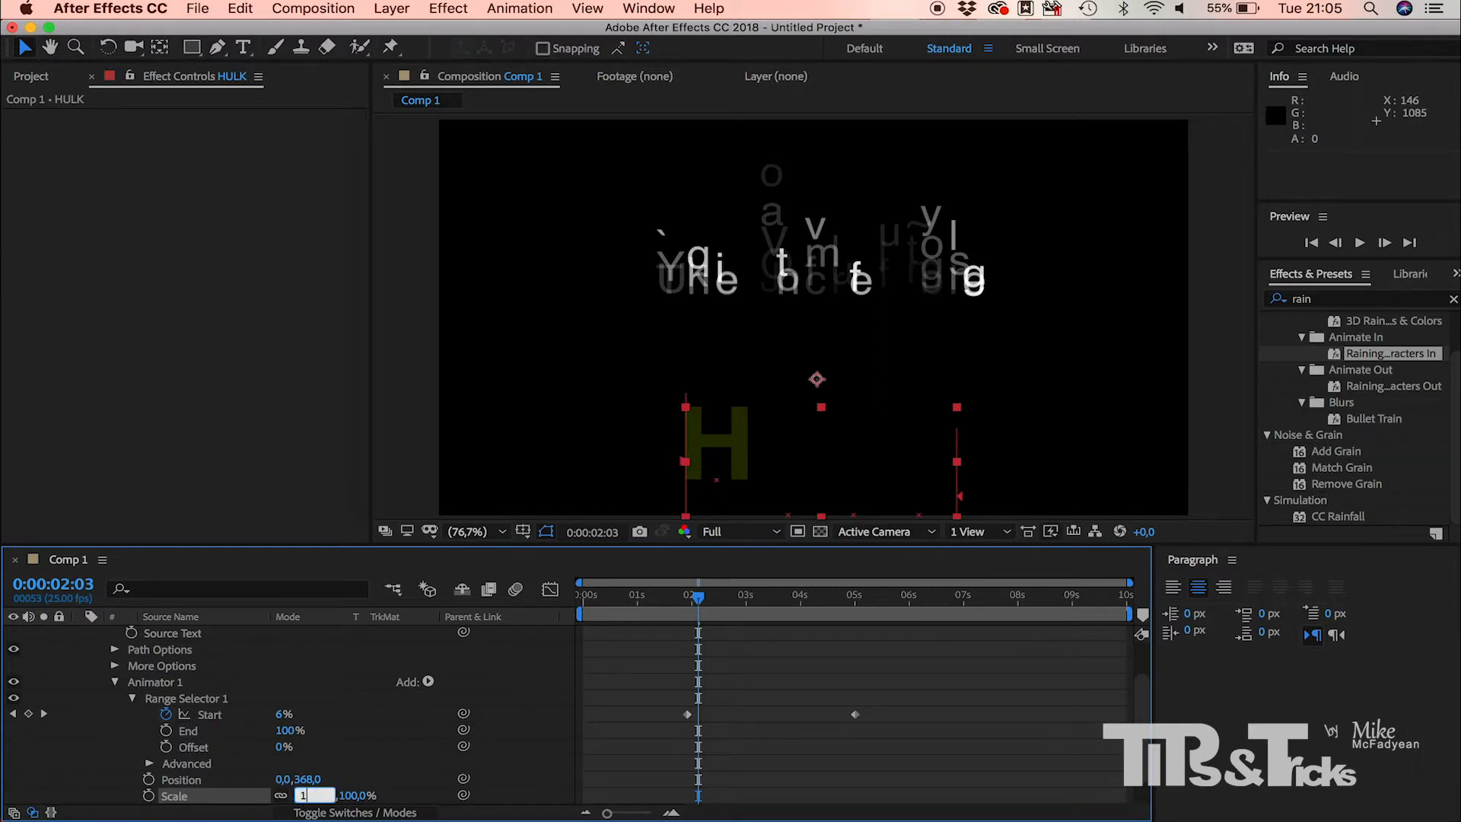
pyautogui.write('000')
pyautogui.press('Return')
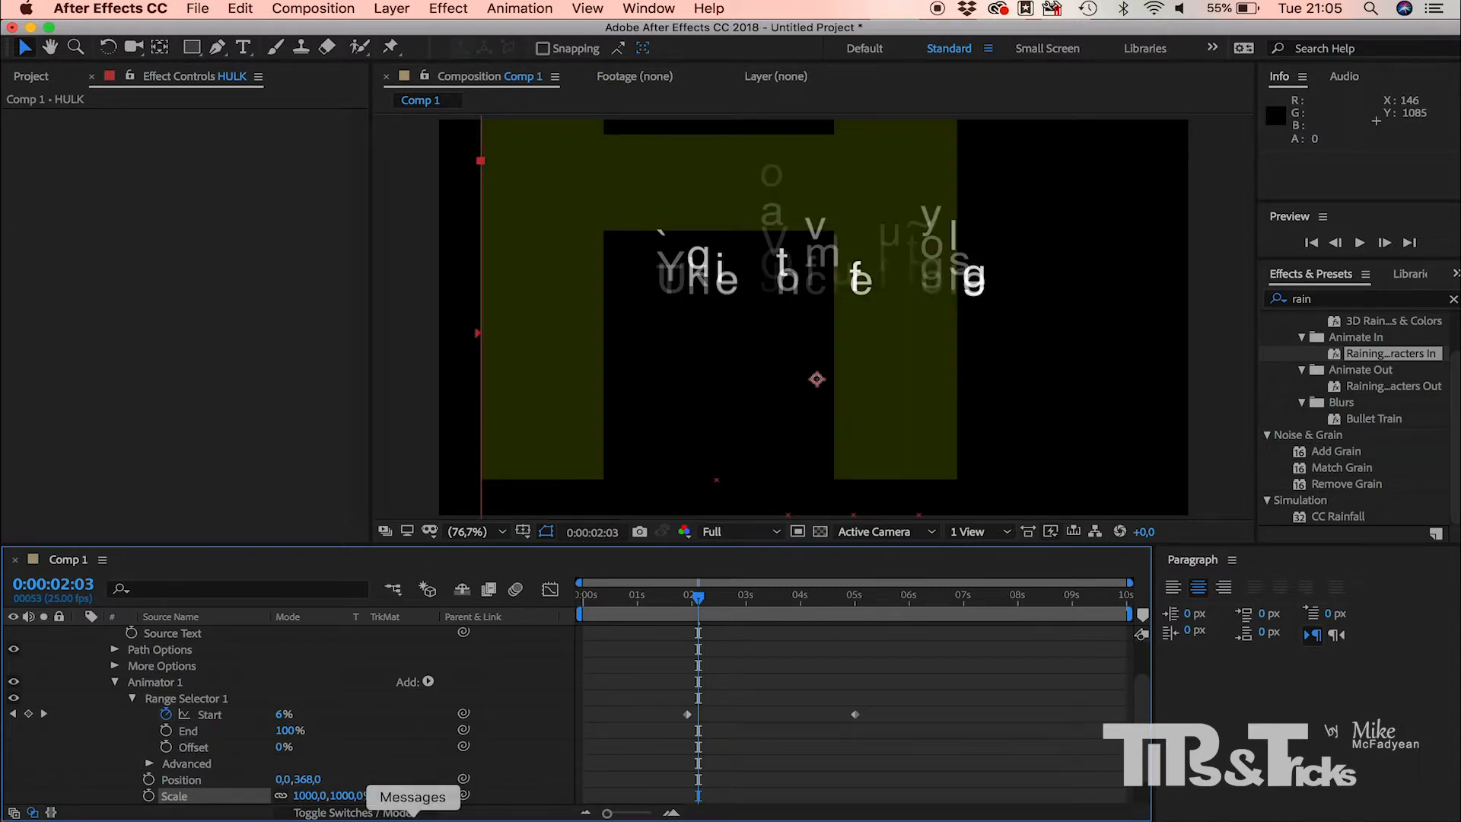
pyautogui.moveTo(698, 597); pyautogui.dragTo(735, 606)
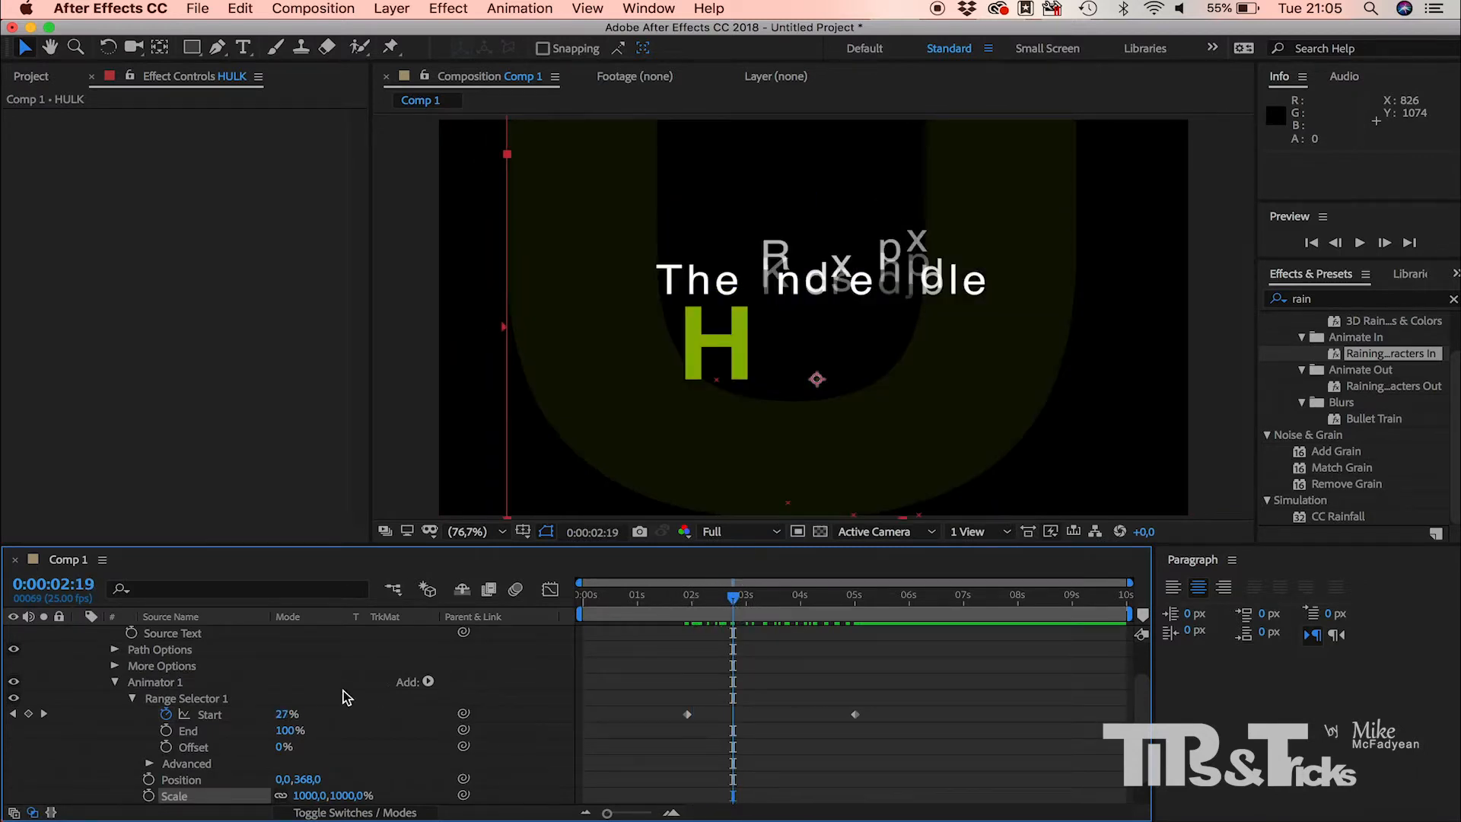
# Step: Add a Rotation property to HULK's Animator 1, set it to 2 full revolutions, and scrub to 0:00:04:16 to preview the spin
pyautogui.click(428, 681)
pyautogui.moveTo(473, 681)
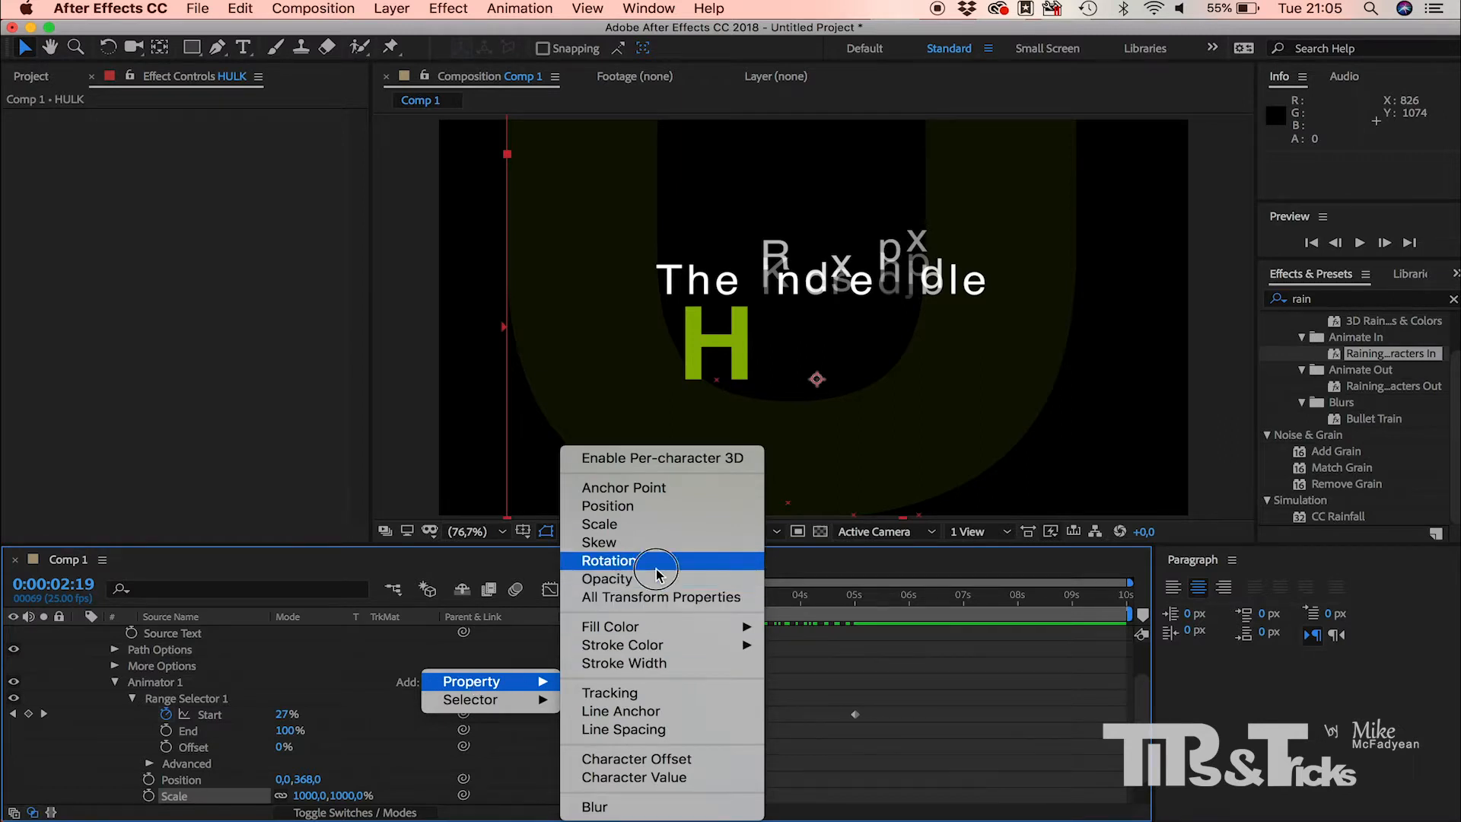
pyautogui.click(608, 559)
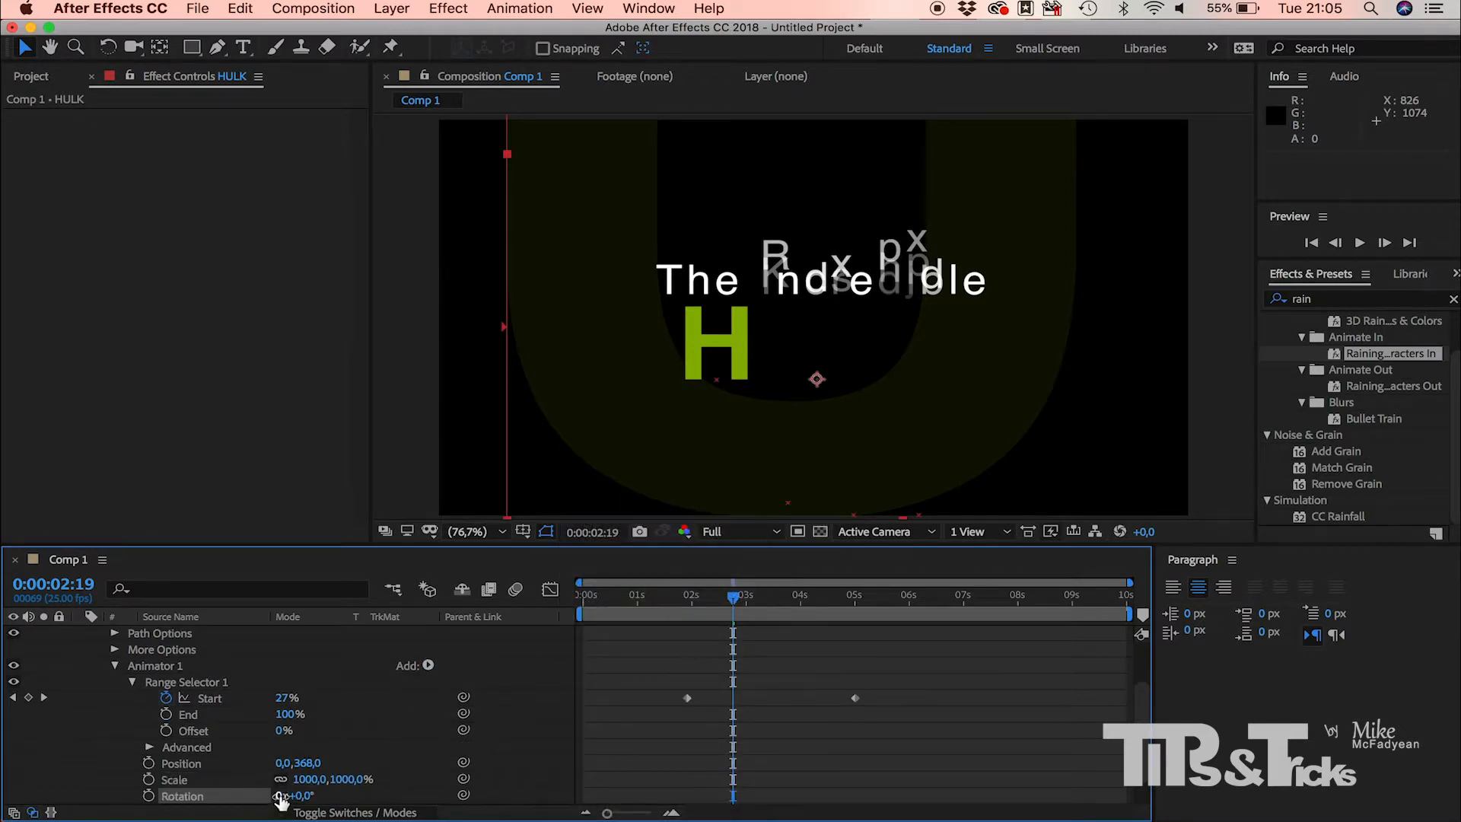
pyautogui.click(280, 795)
pyautogui.write('2')
pyautogui.press('Return')
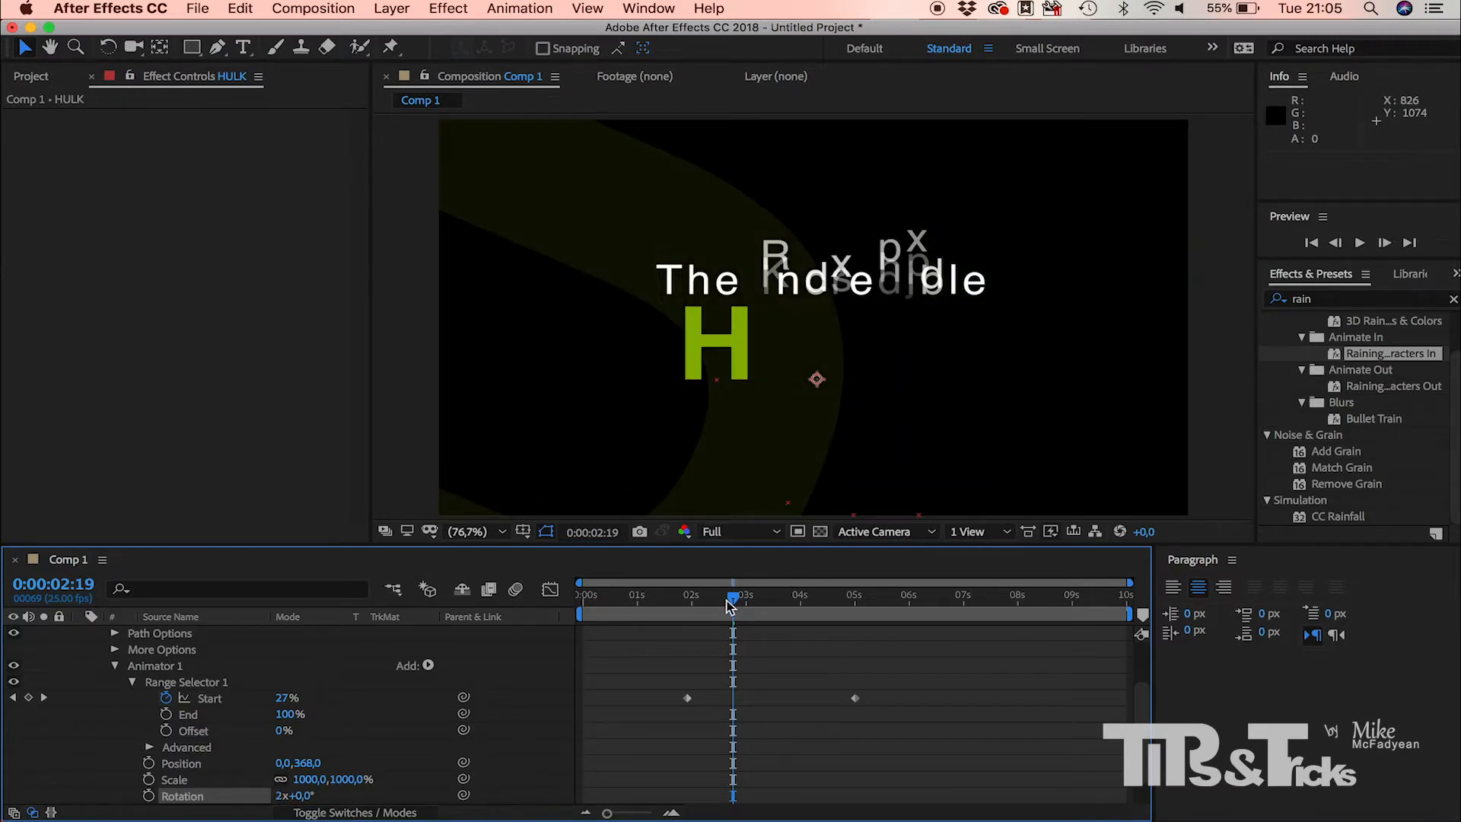
pyautogui.moveTo(728, 605); pyautogui.dragTo(834, 642)
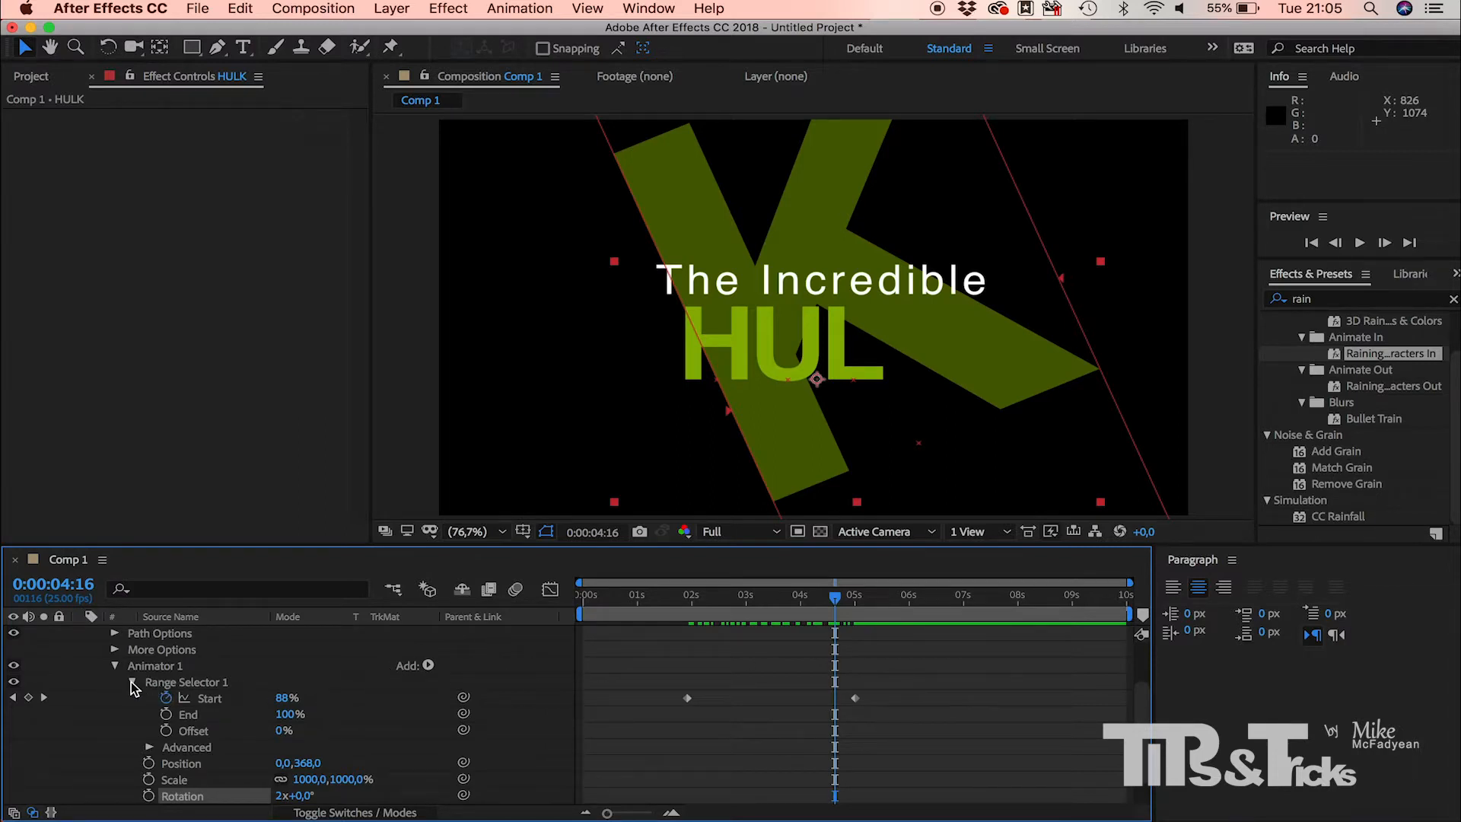
# Step: Set Range Selector 1's advanced Shape option to Ramp Up and scrub through the HULK animation to preview it
pyautogui.click(149, 747)
pyautogui.scroll(-3, 152, 752)
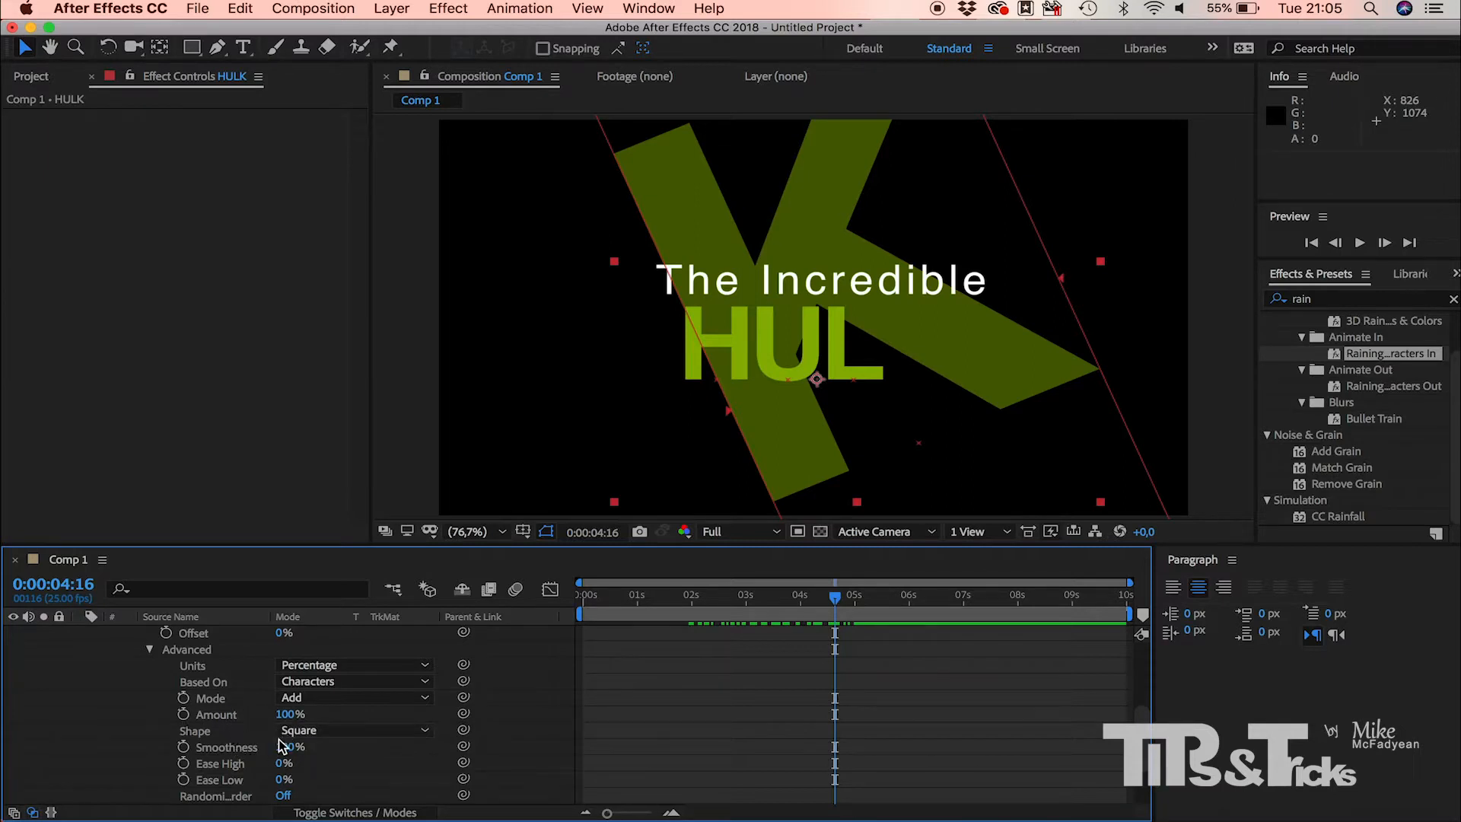
pyautogui.click(324, 730)
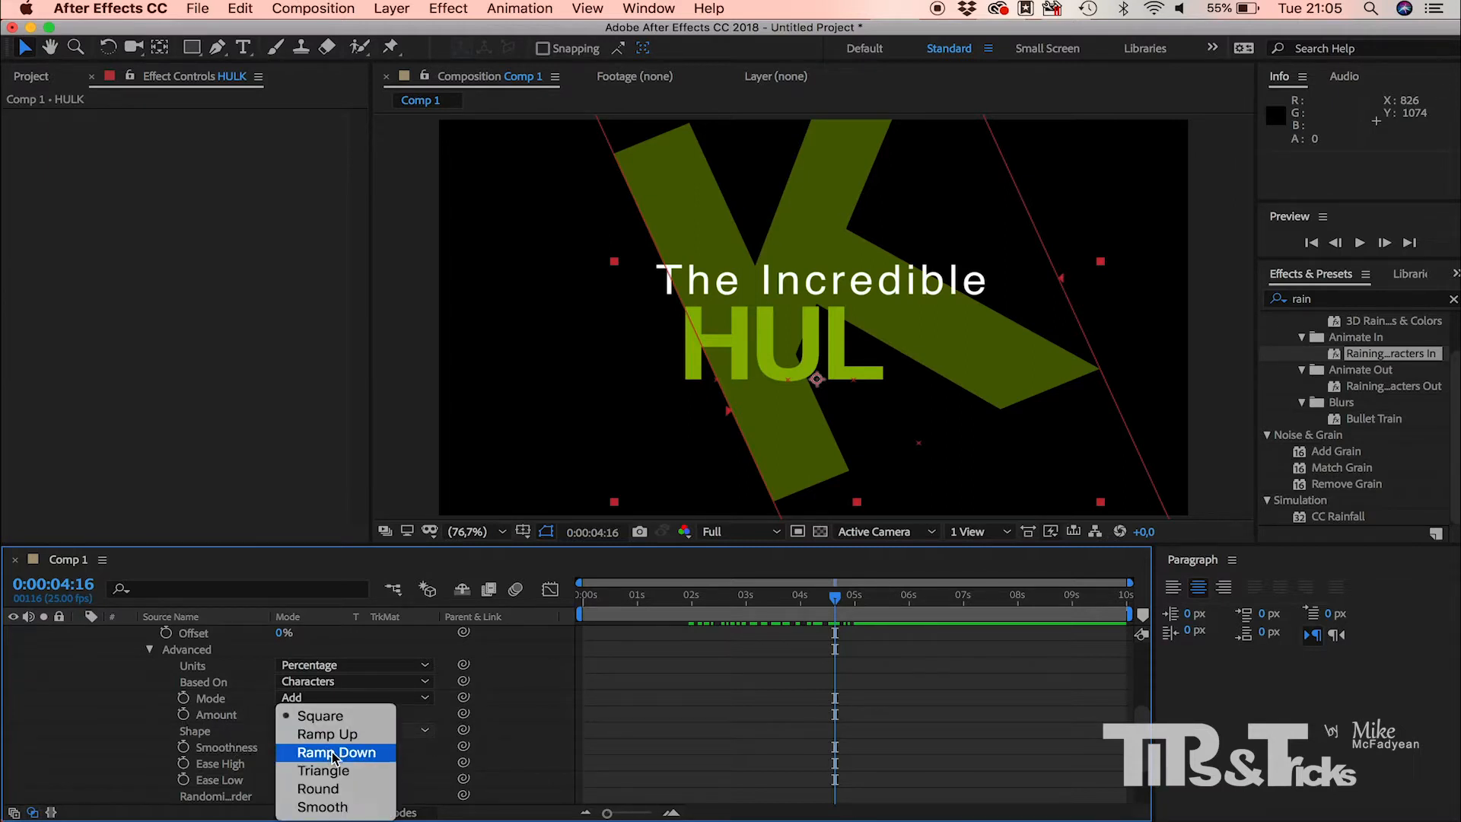
pyautogui.click(333, 740)
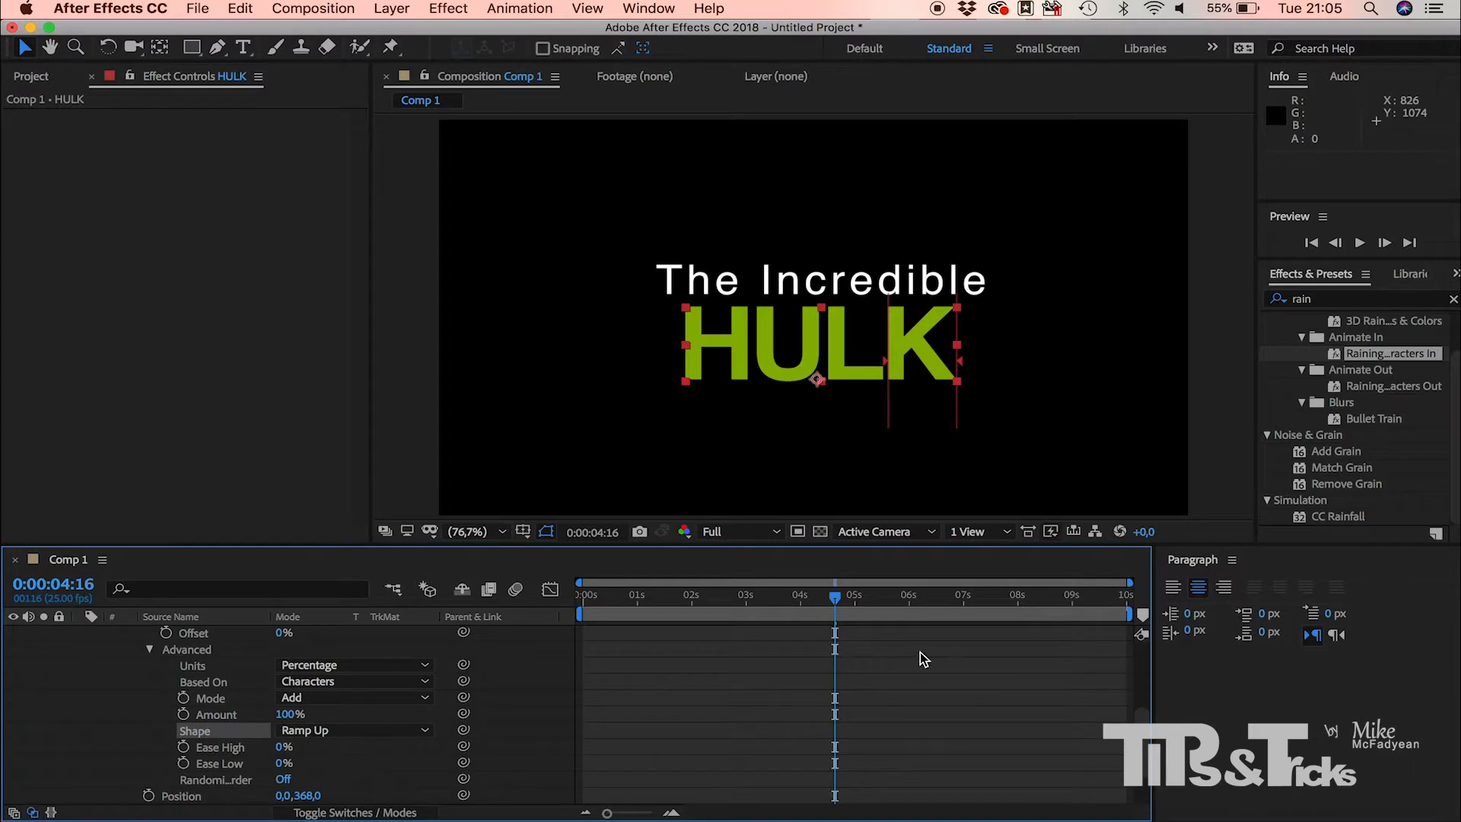
pyautogui.moveTo(833, 596); pyautogui.dragTo(838, 625)
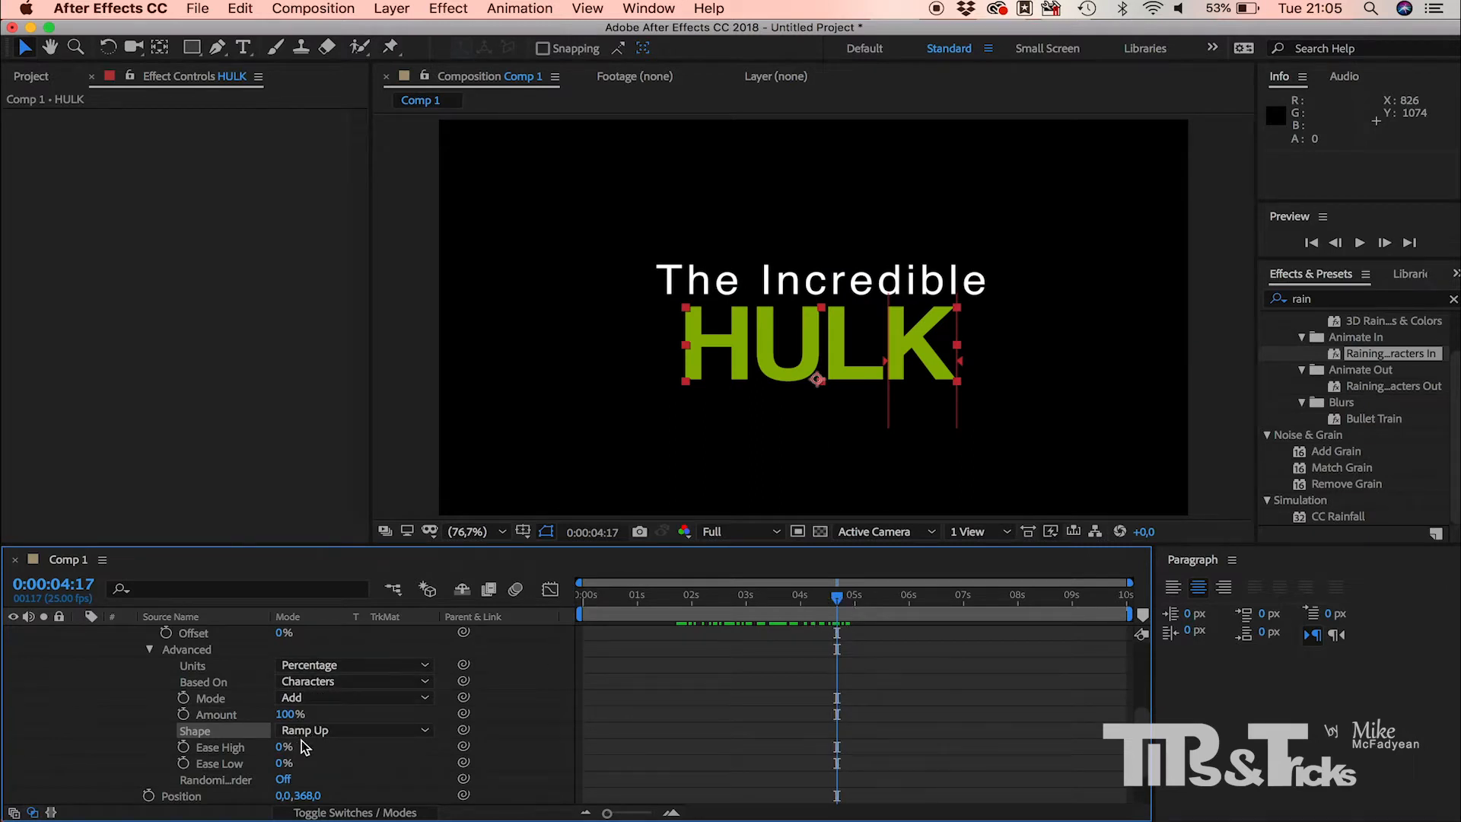
# Step: Turn on Randomize Order for Range Selector 1 and preview the title animation from 0:00:00:00
pyautogui.scroll(-3, 304, 746)
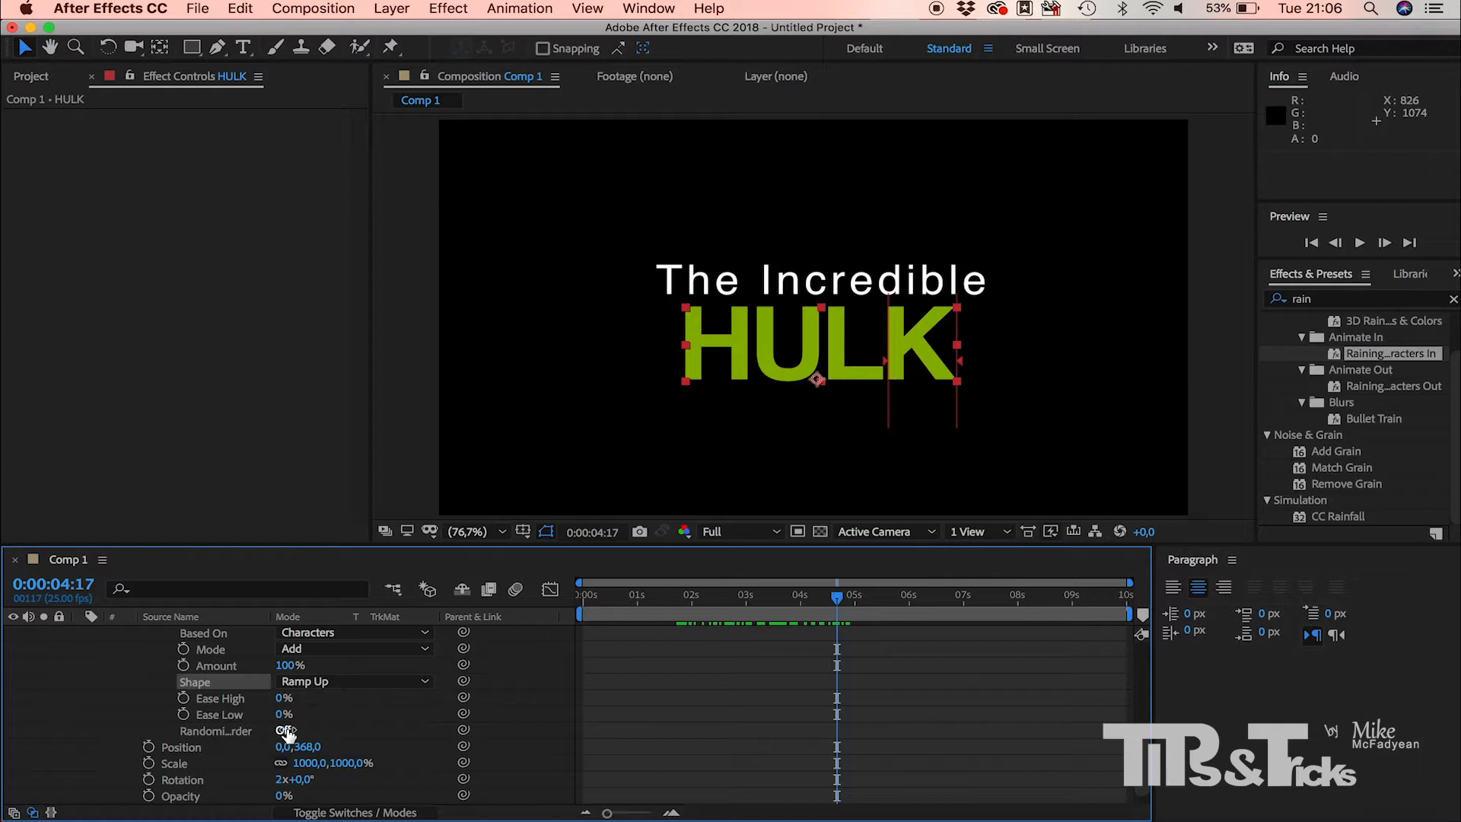
pyautogui.click(283, 730)
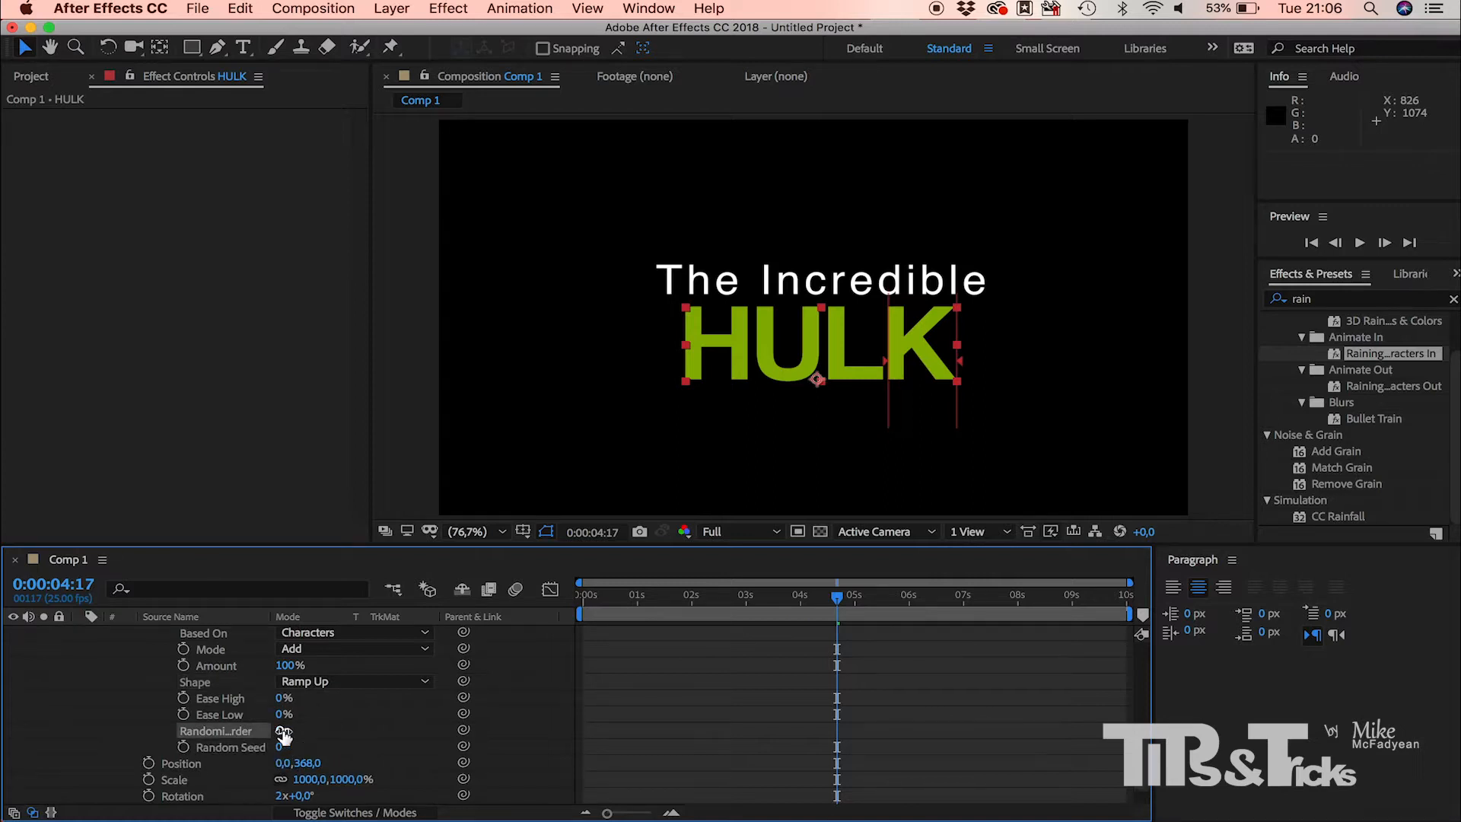
pyautogui.moveTo(839, 601); pyautogui.dragTo(560, 587)
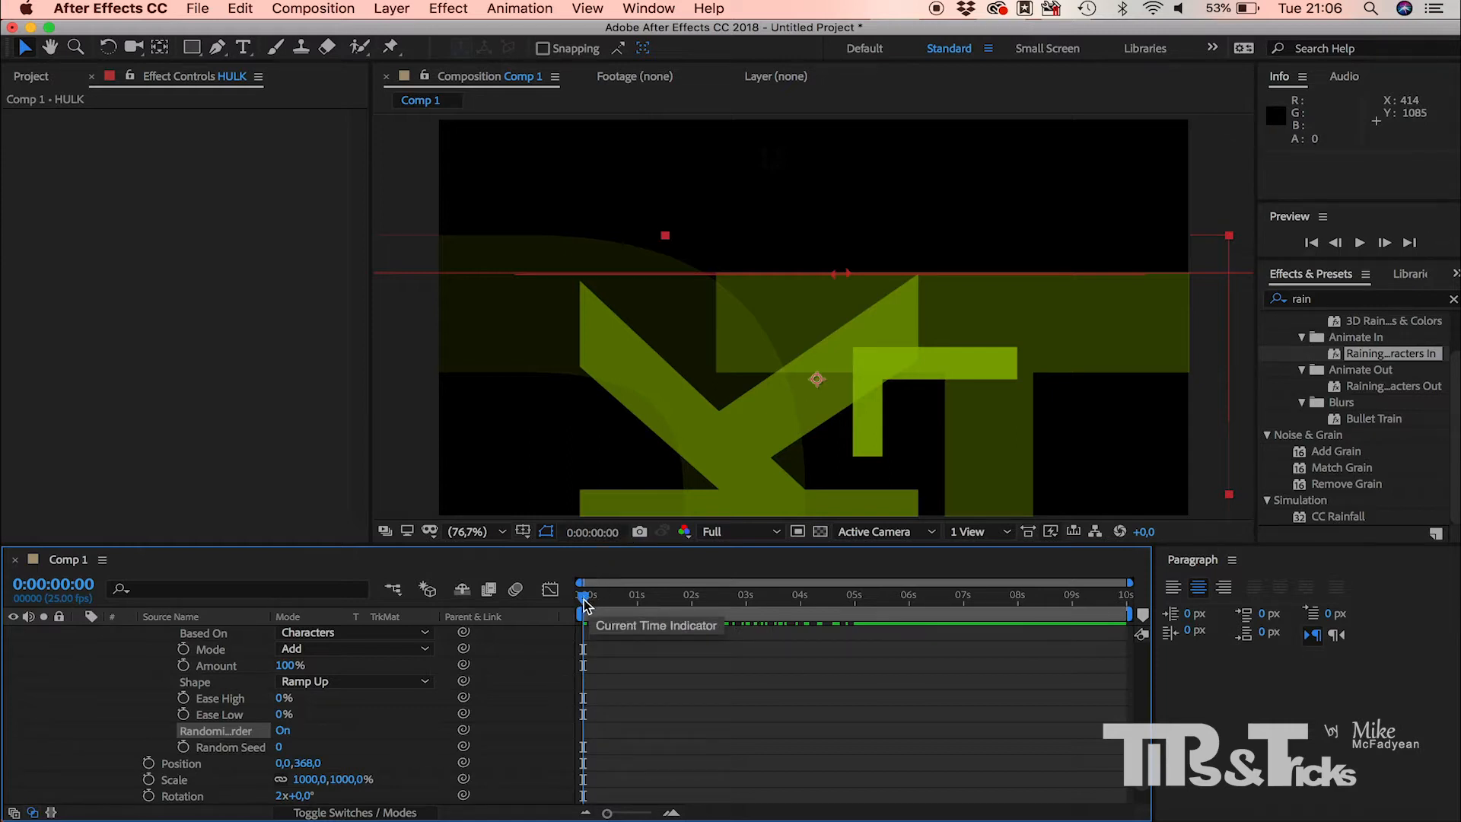
pyautogui.press('space')
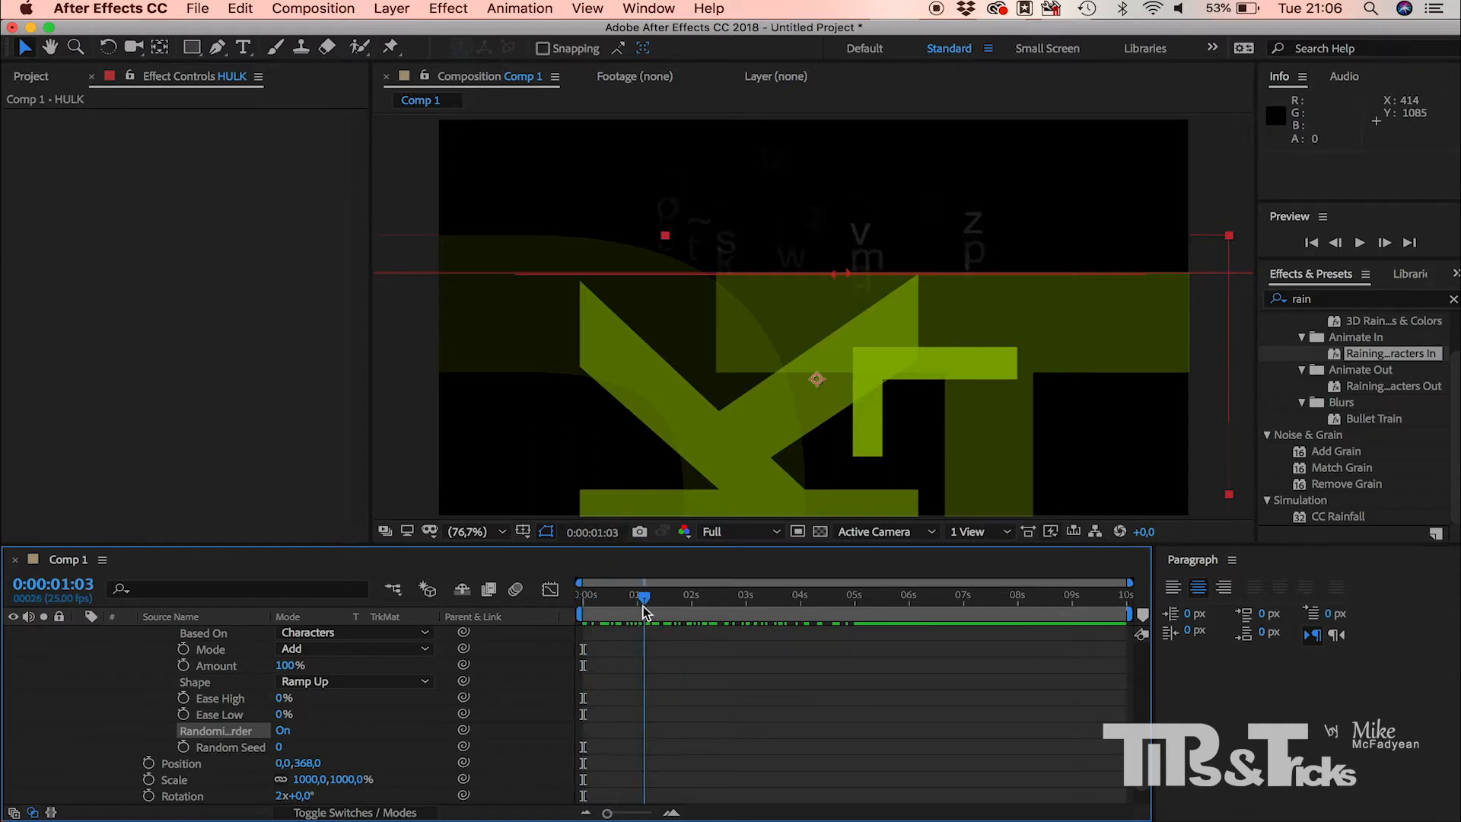
# Step: Keyframe Range Selector 1's Offset from -90% at 0:00:01:24 to 0% at 0:00:05:00
pyautogui.scroll(6, 344, 755)
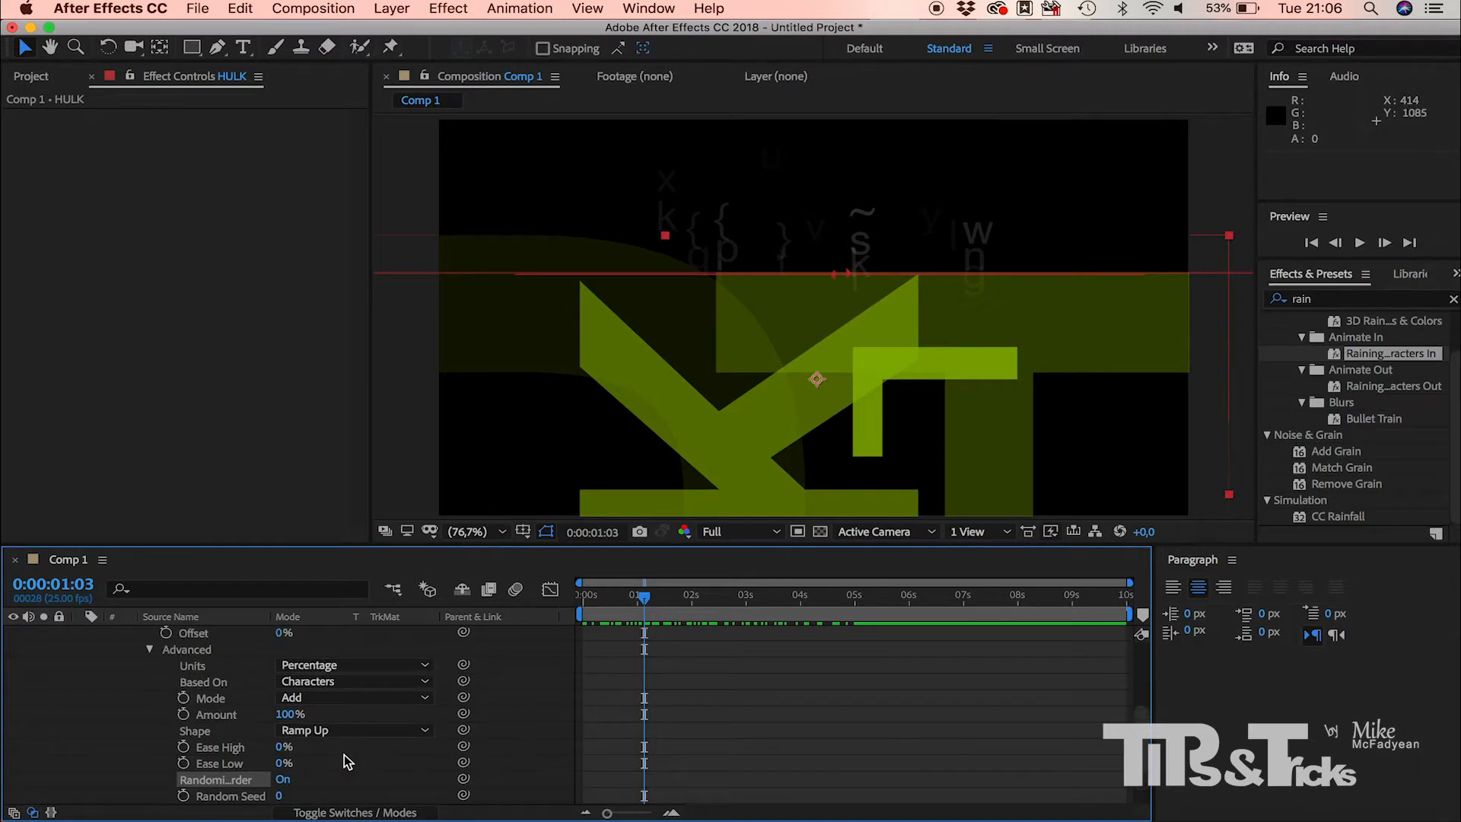
pyautogui.scroll(2, 344, 755)
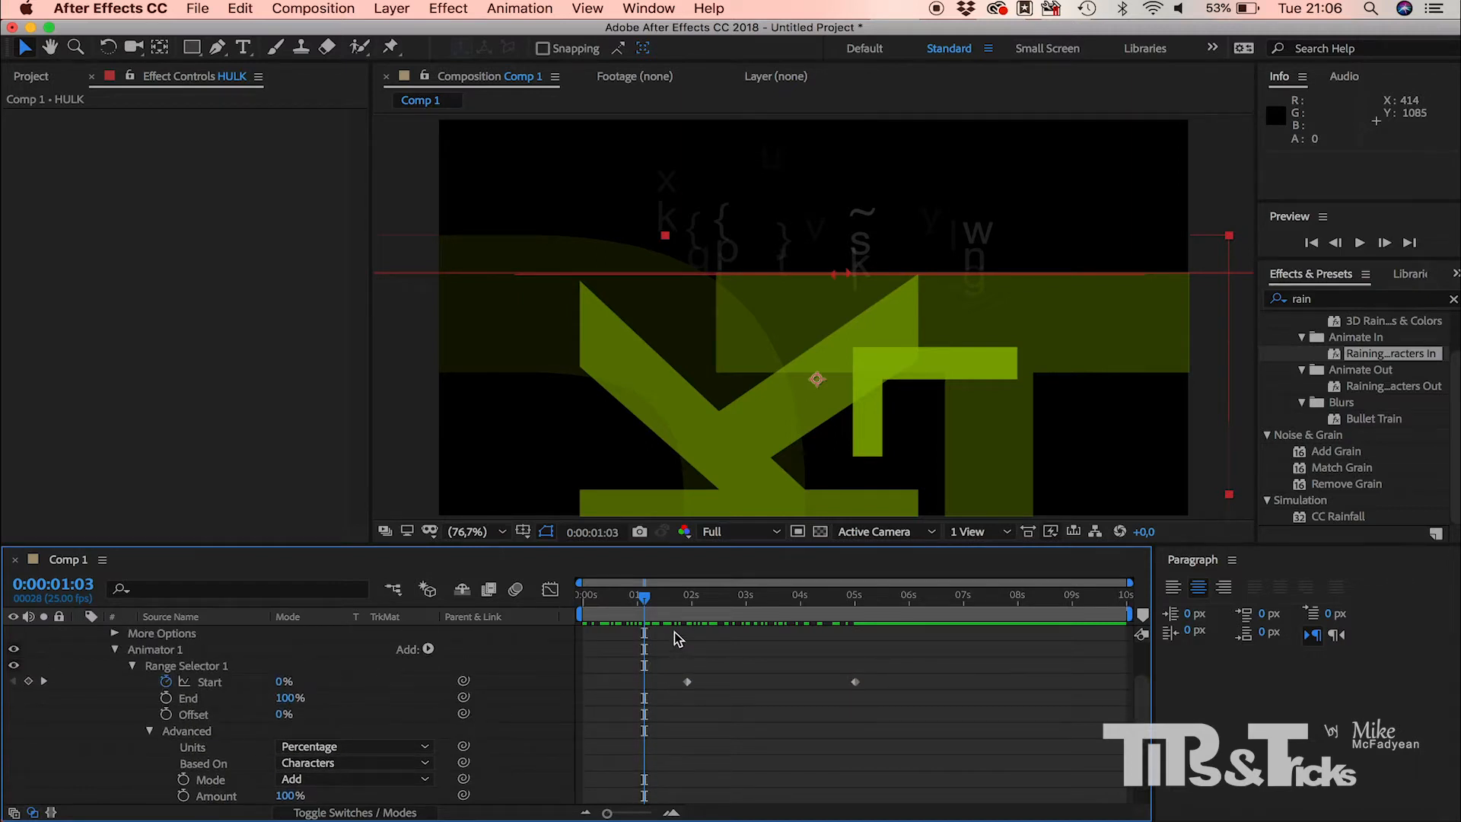
pyautogui.moveTo(643, 602); pyautogui.dragTo(689, 604)
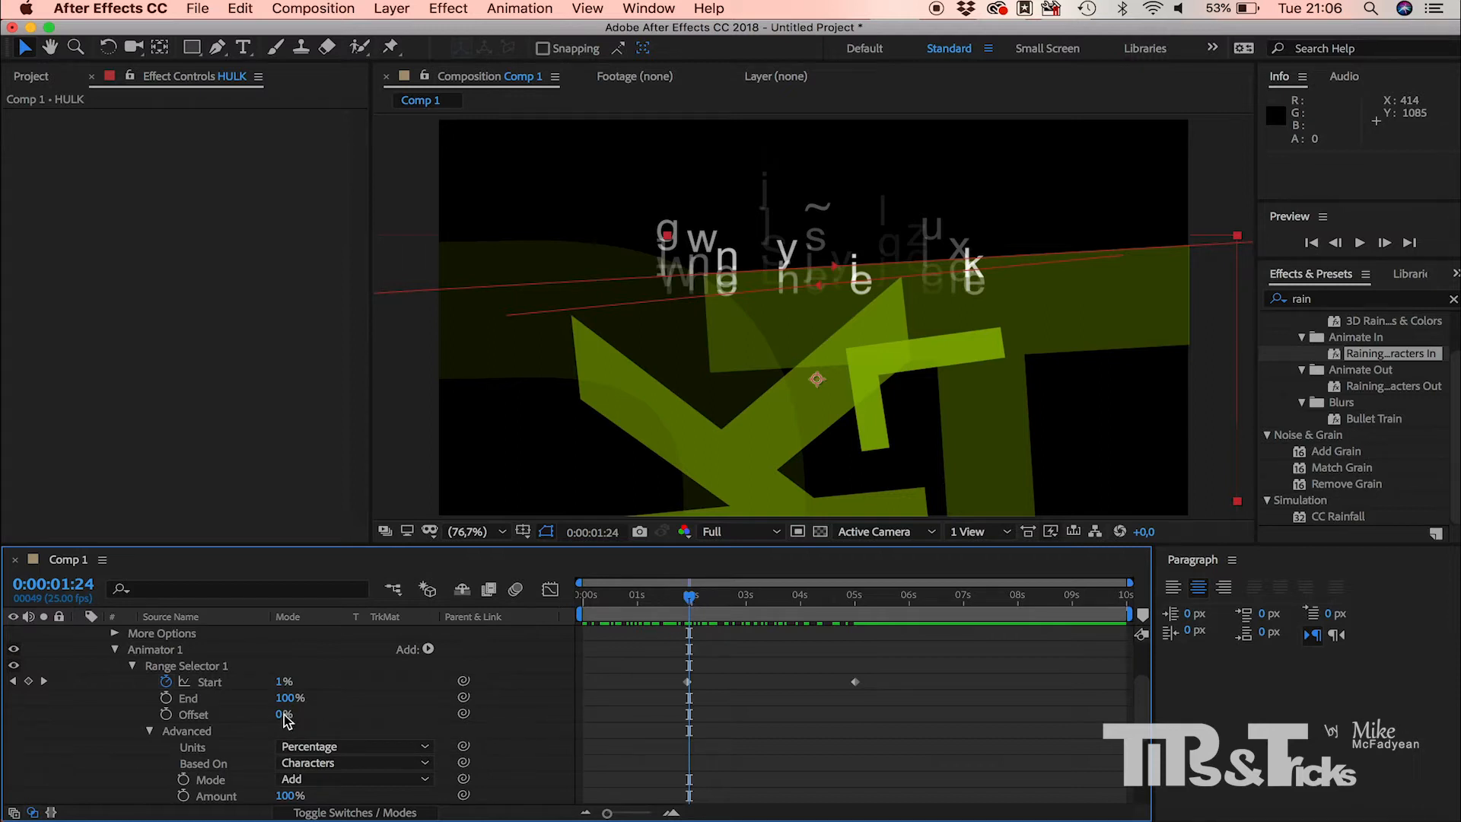
pyautogui.moveTo(280, 719); pyautogui.dragTo(174, 709)
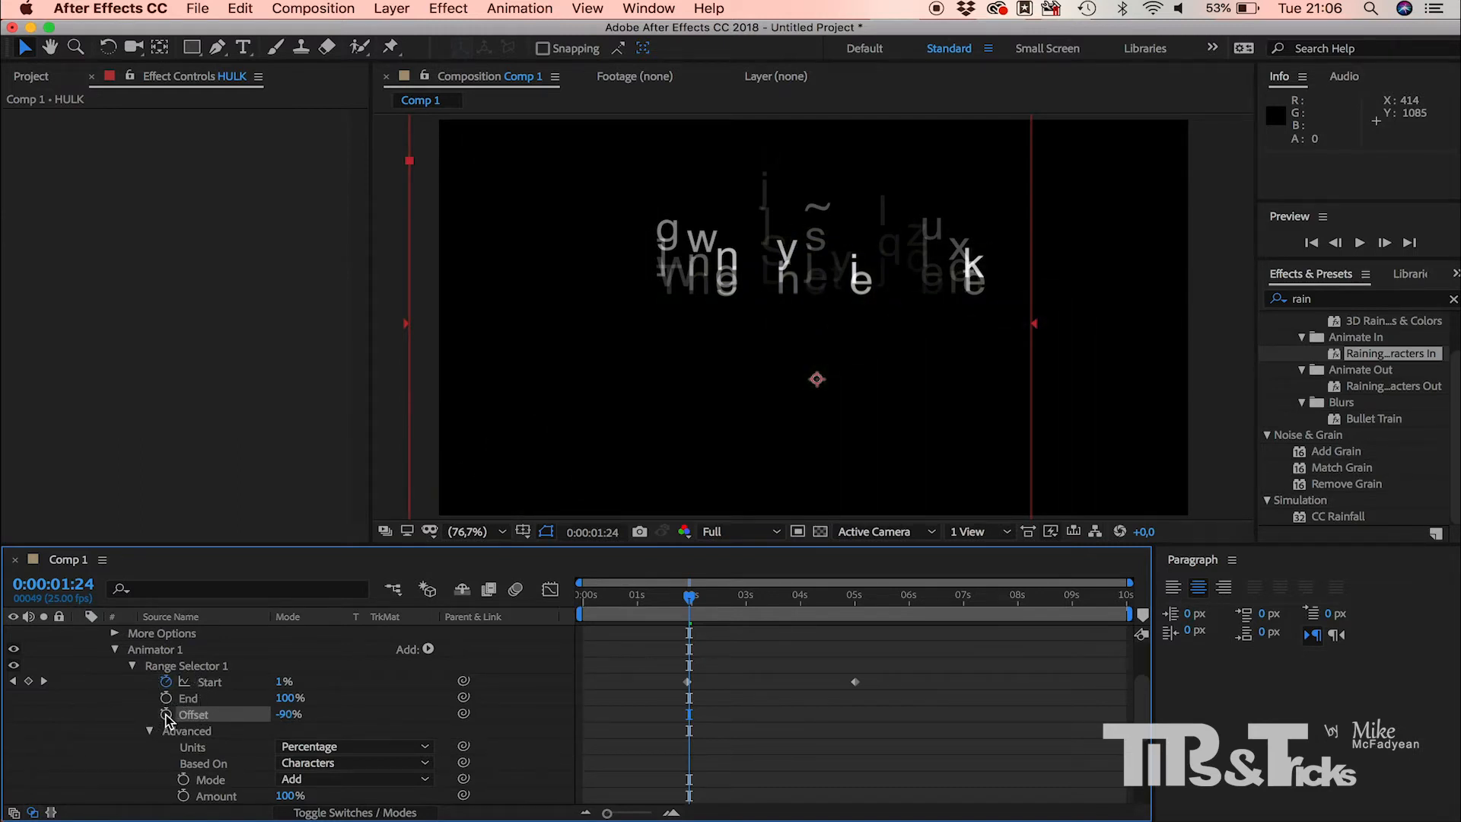
pyautogui.click(165, 714)
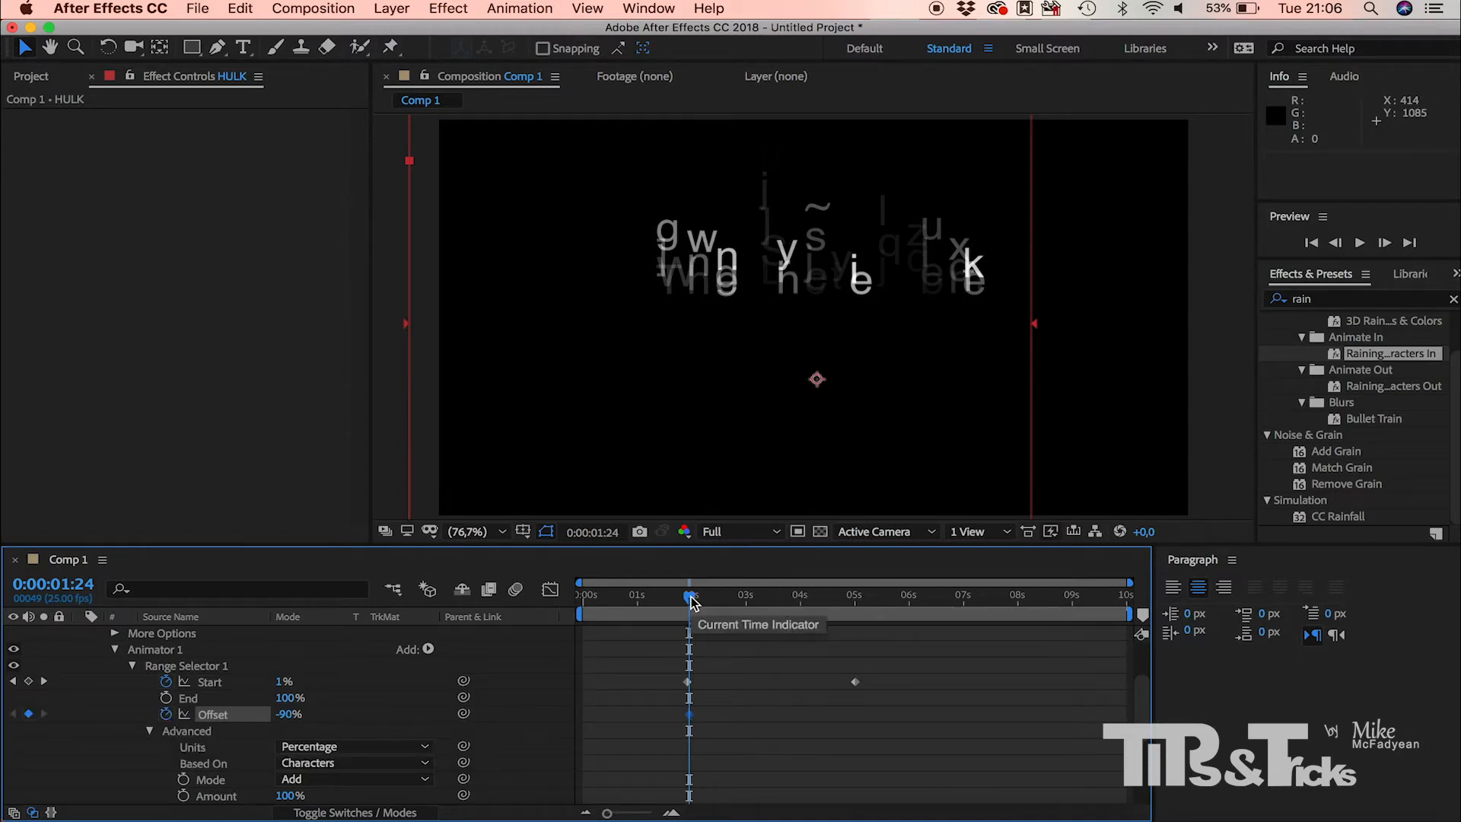
pyautogui.moveTo(693, 601); pyautogui.dragTo(858, 626)
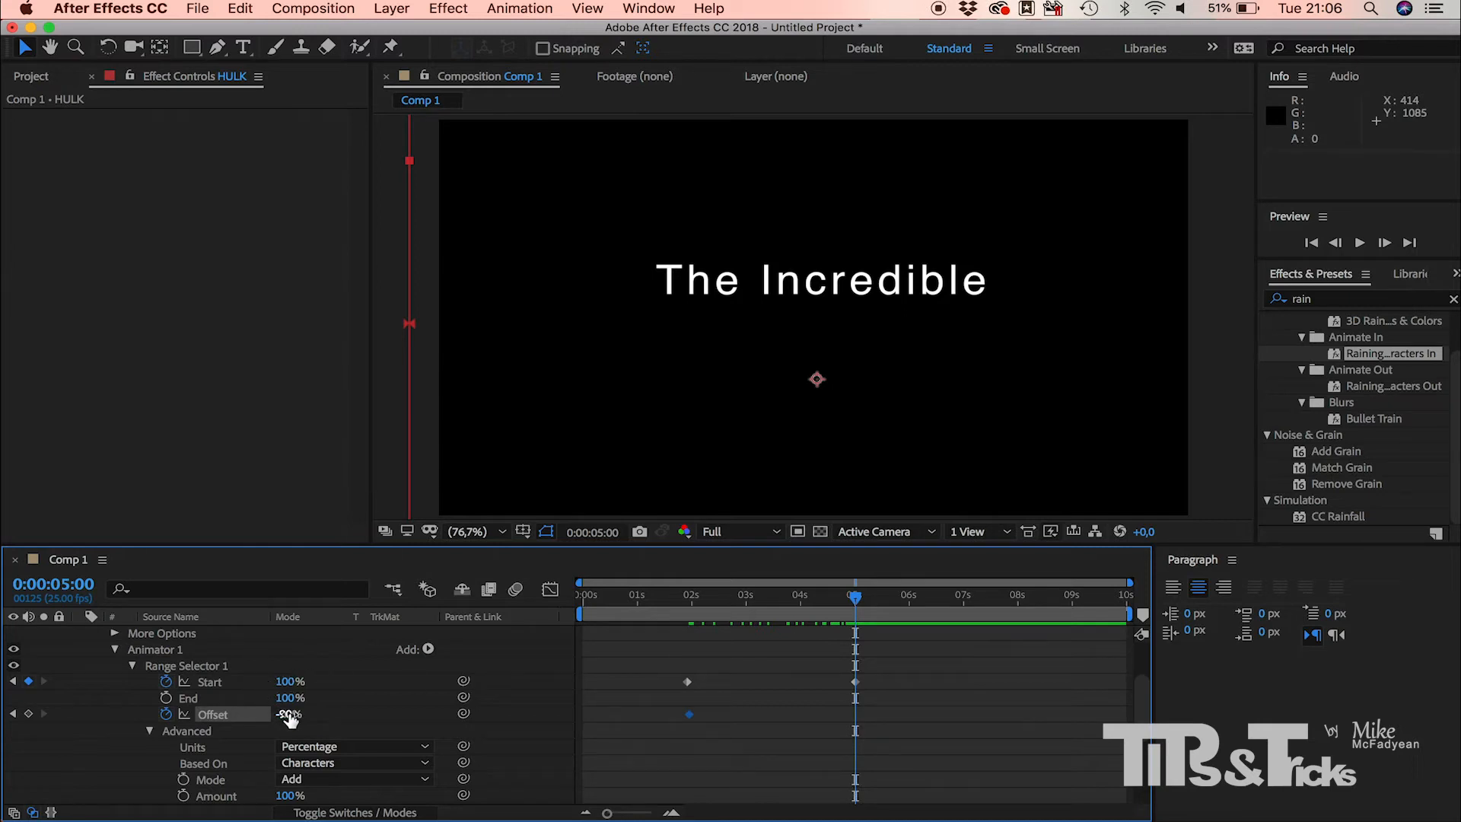
pyautogui.moveTo(290, 718); pyautogui.dragTo(387, 721)
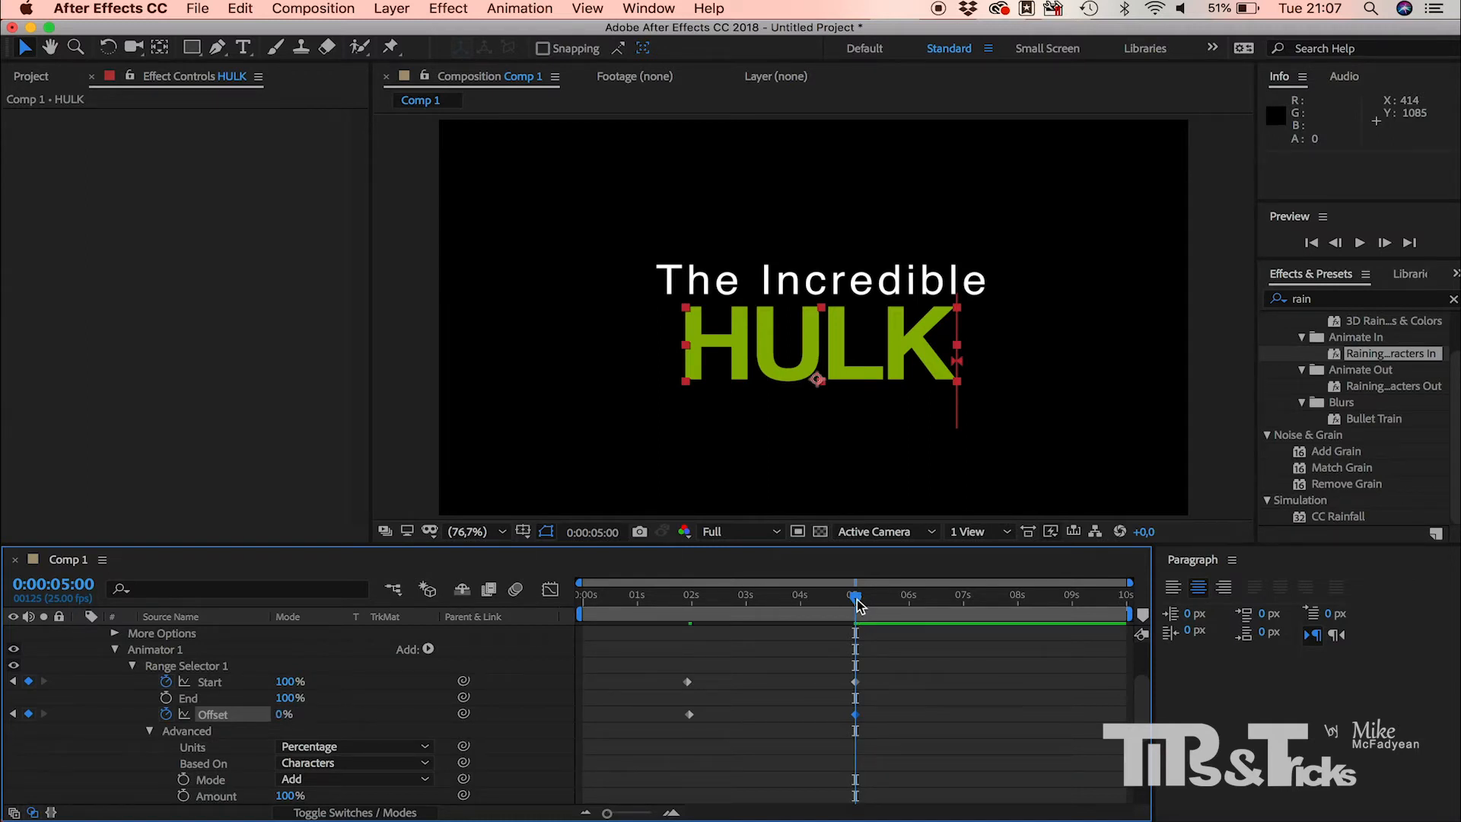
# Step: Play back the title animation from near the start of the composition, stopping once HULK has fully appeared
pyautogui.moveTo(856, 601); pyautogui.dragTo(592, 587)
pyautogui.press('space')
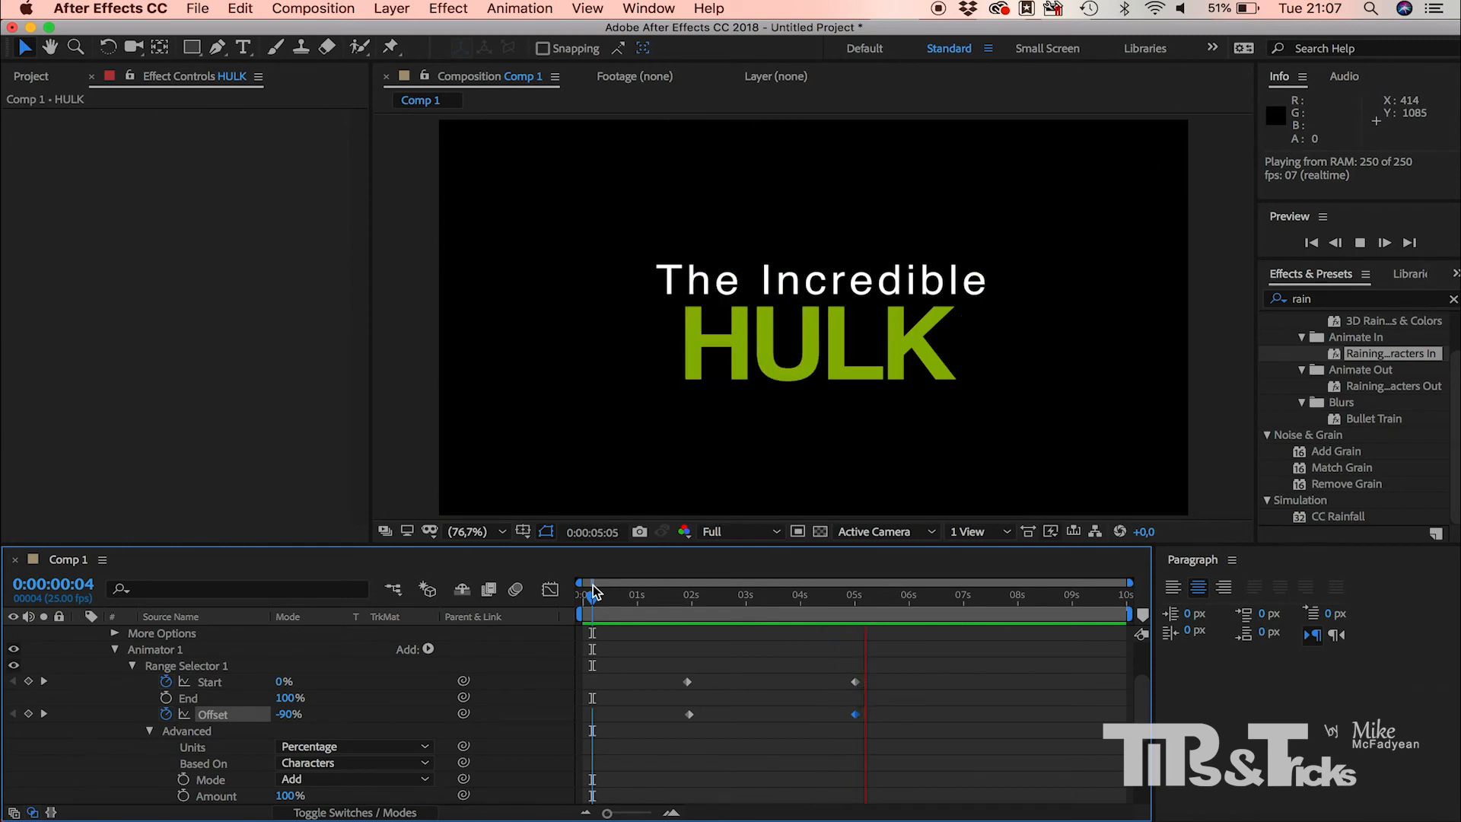
pyautogui.press('space')
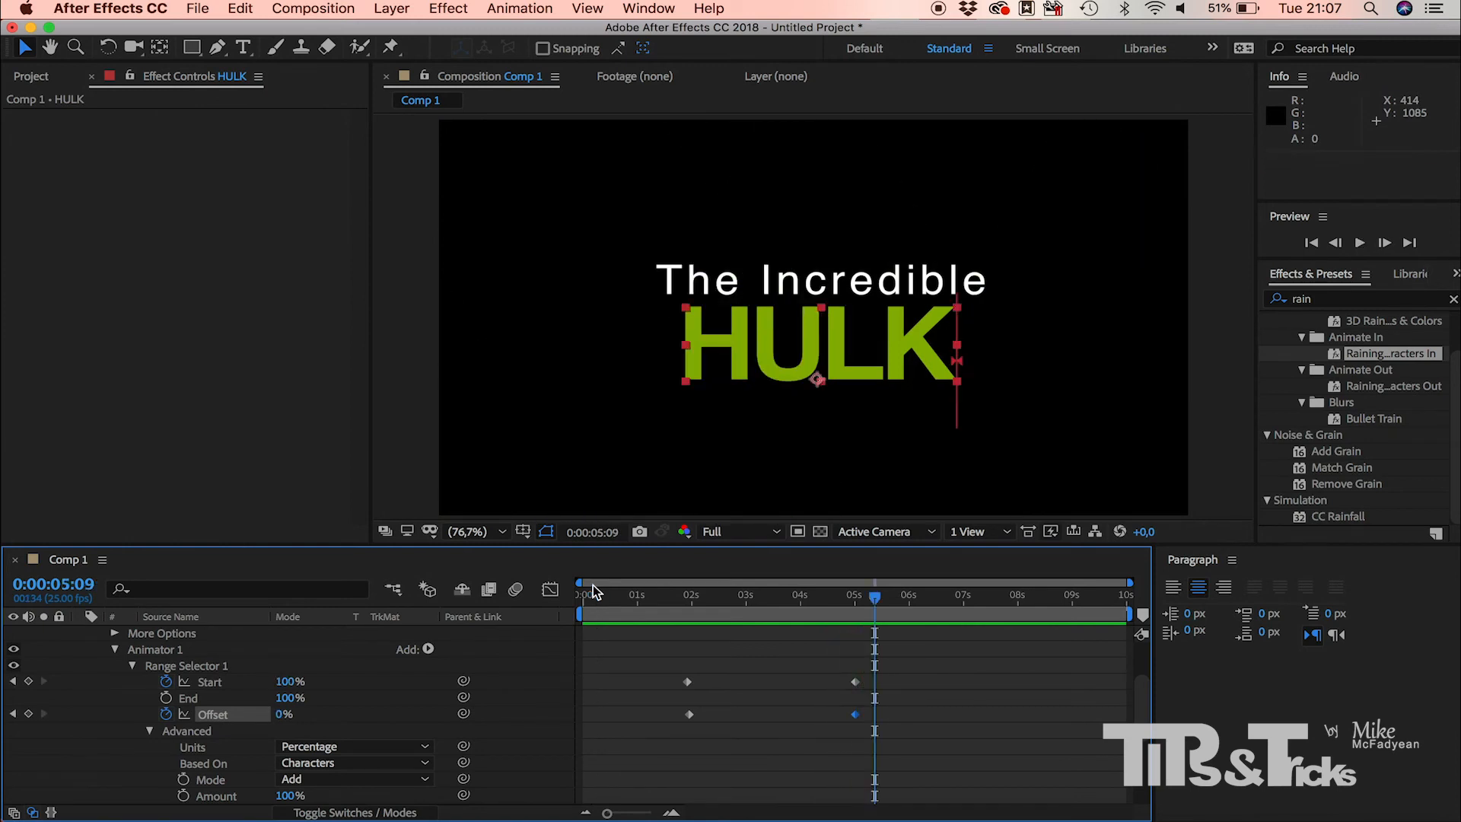